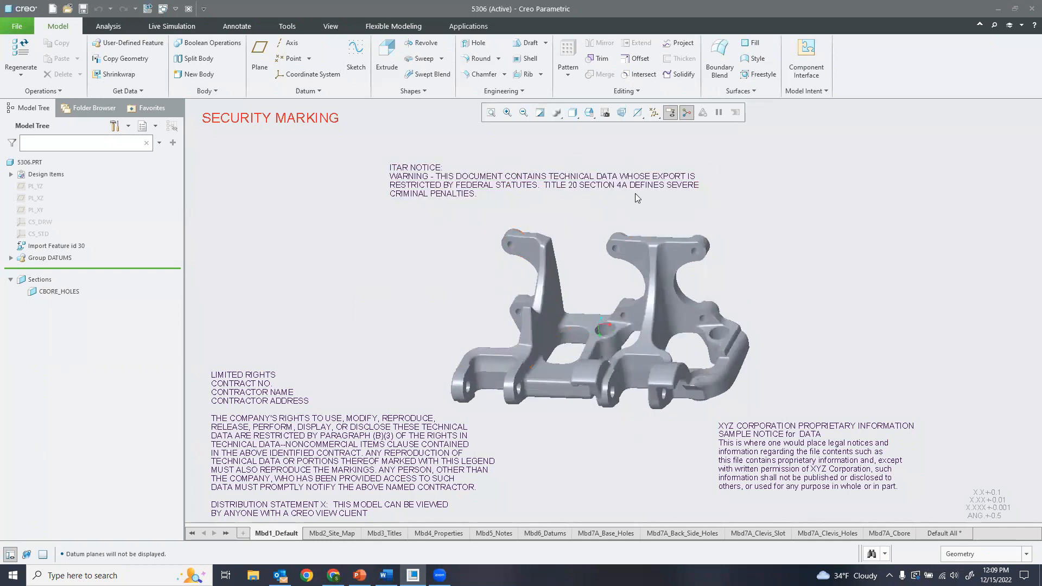
# Step: Look through the combination states from Mbd1_Default to Mbd6_Datums in order
pyautogui.keyDown('shift'); pyautogui.moveTo(562, 261); pyautogui.dragTo(560, 244, button='middle'); pyautogui.keyUp('shift')
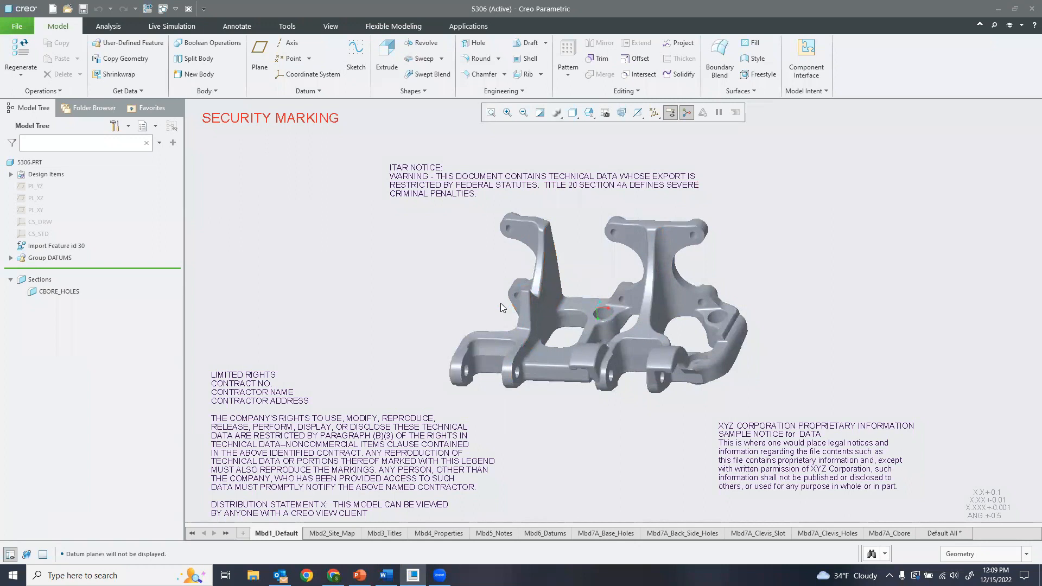
pyautogui.click(326, 533)
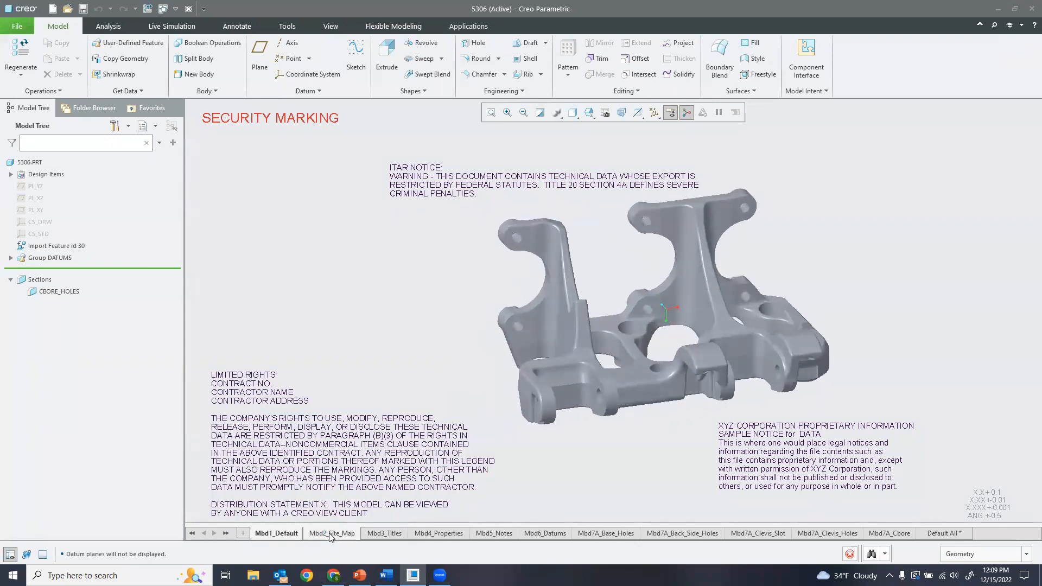
pyautogui.click(377, 533)
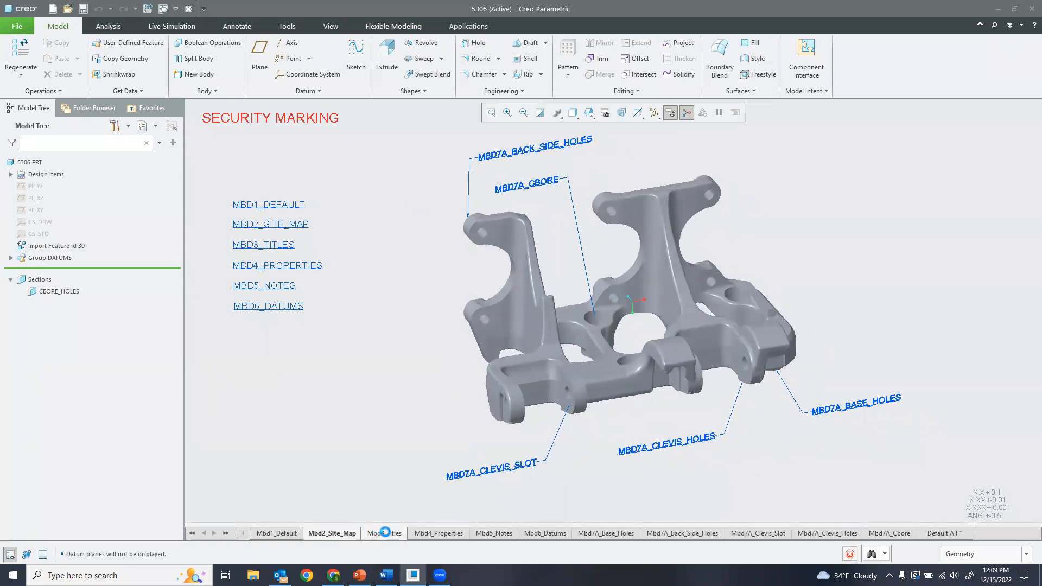
pyautogui.click(440, 532)
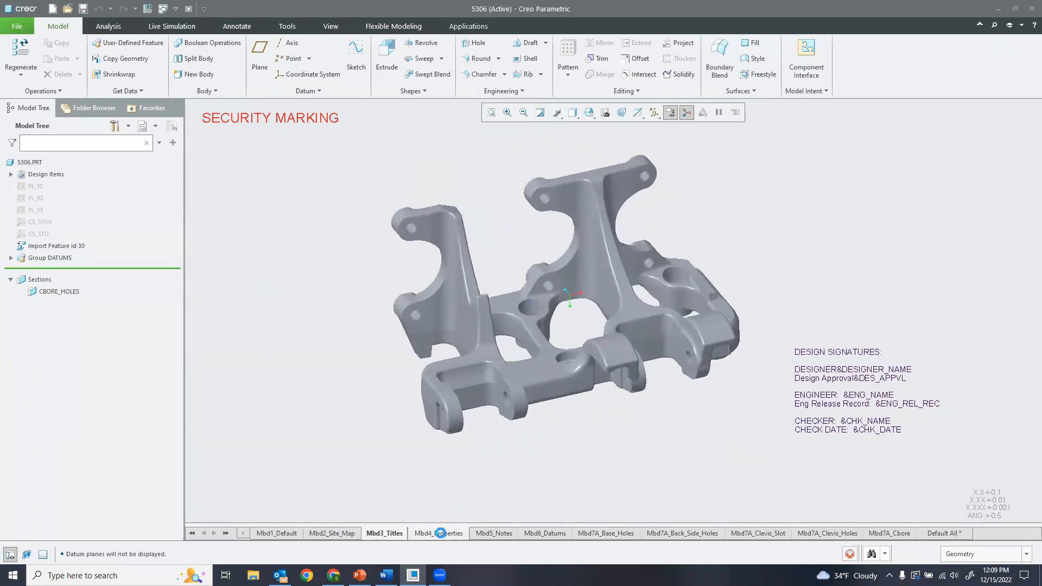
pyautogui.click(488, 534)
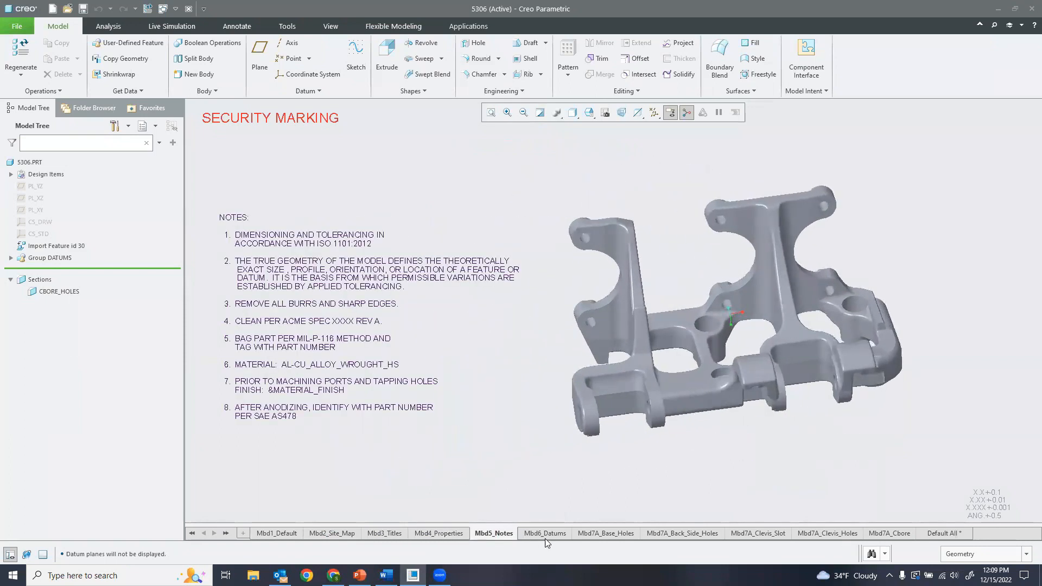
pyautogui.click(545, 533)
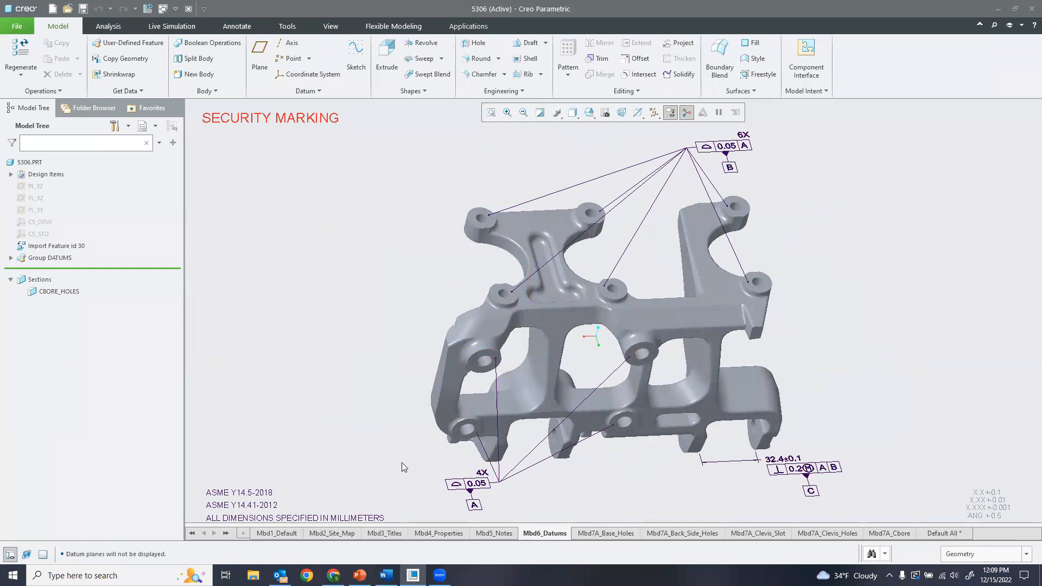
# Step: Review the legal notices, site map, design signatures, material properties, general notes and datum scheme in states Mbd1 to Mbd6
pyautogui.click(282, 531)
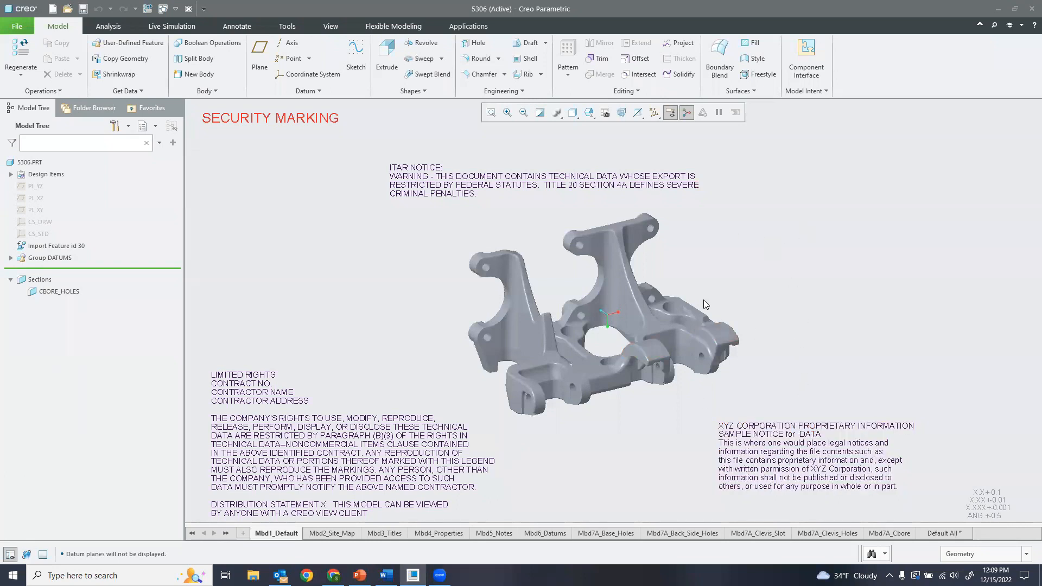
pyautogui.click(327, 533)
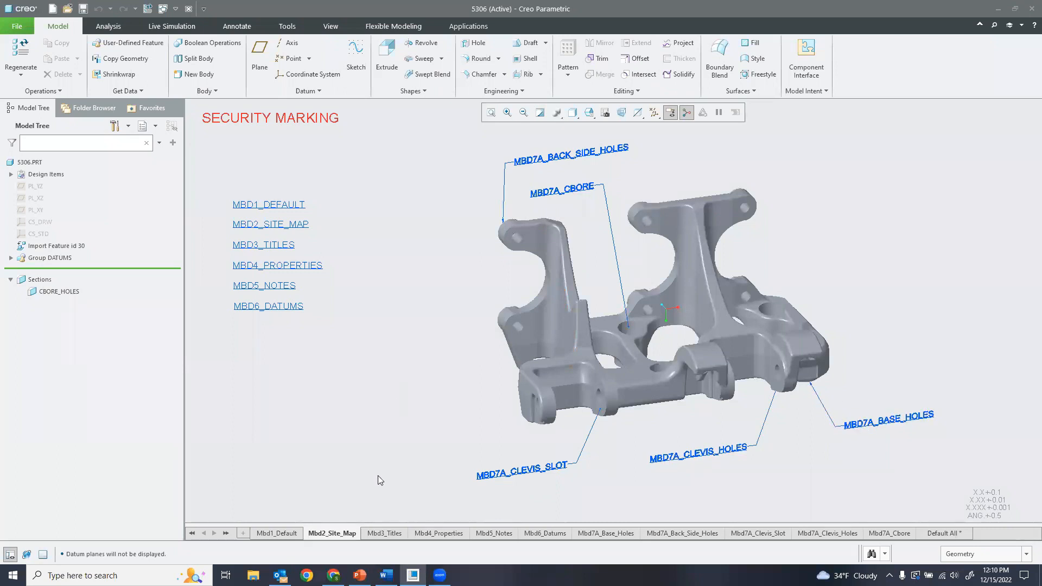
pyautogui.click(382, 534)
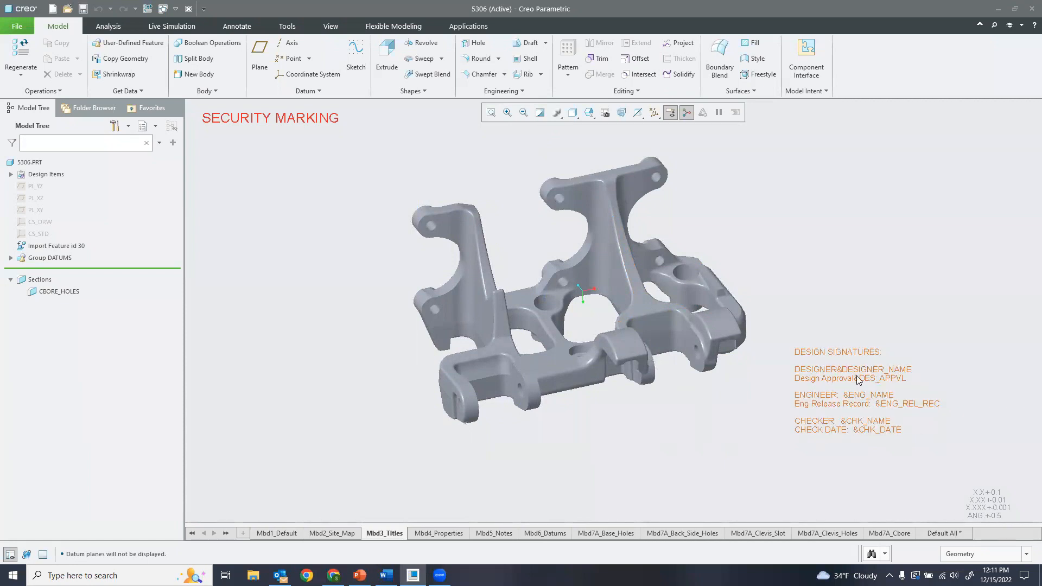
pyautogui.moveTo(714, 206); pyautogui.dragTo(712, 204, button='middle')
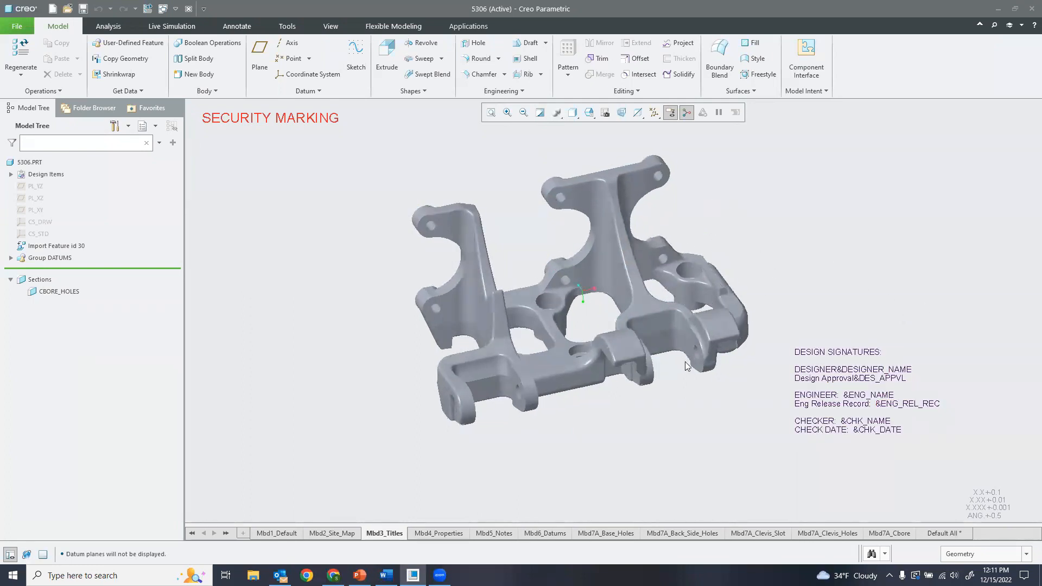
pyautogui.click(456, 533)
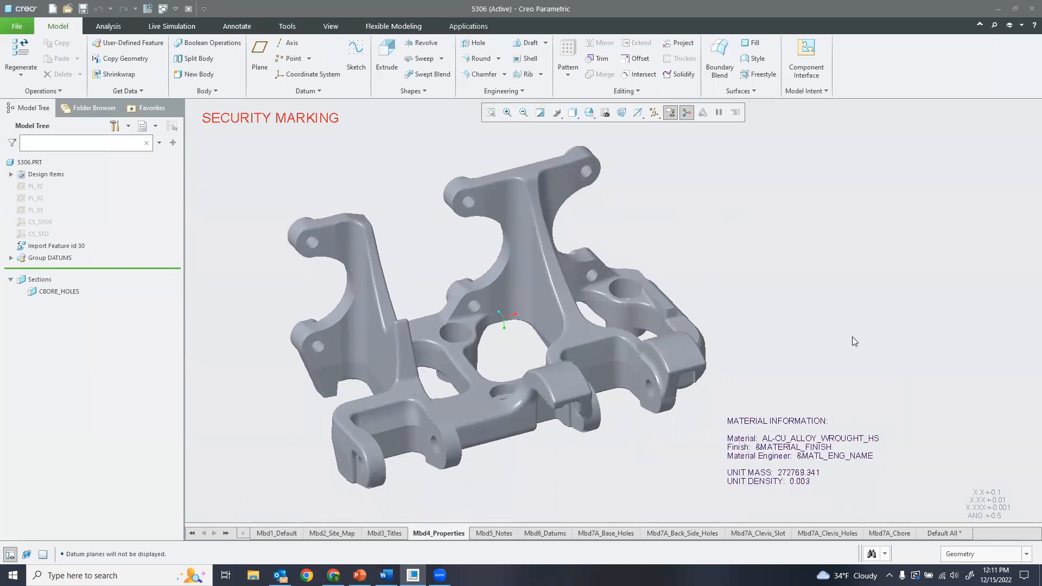
pyautogui.click(502, 532)
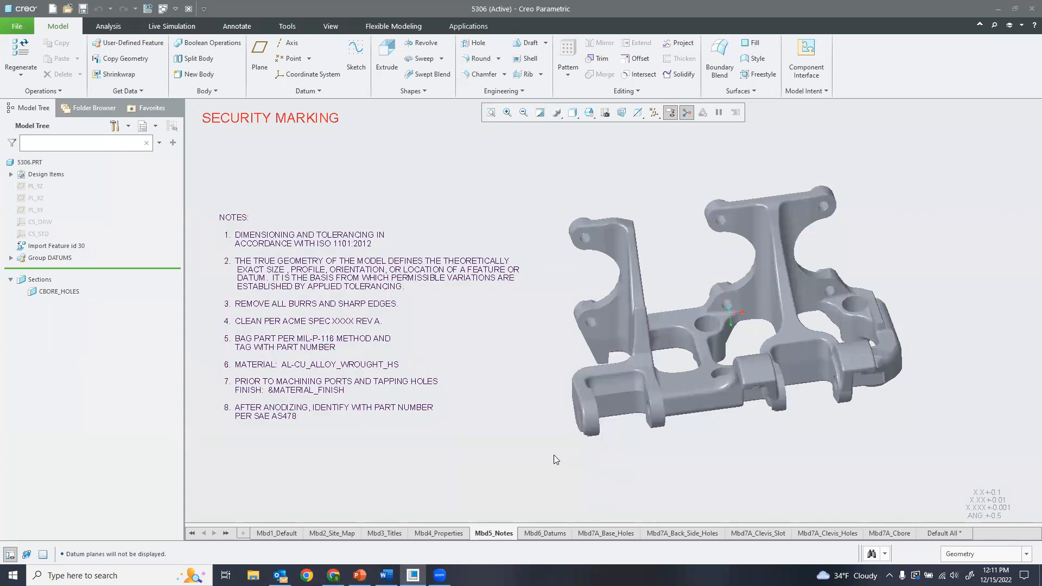
pyautogui.click(543, 531)
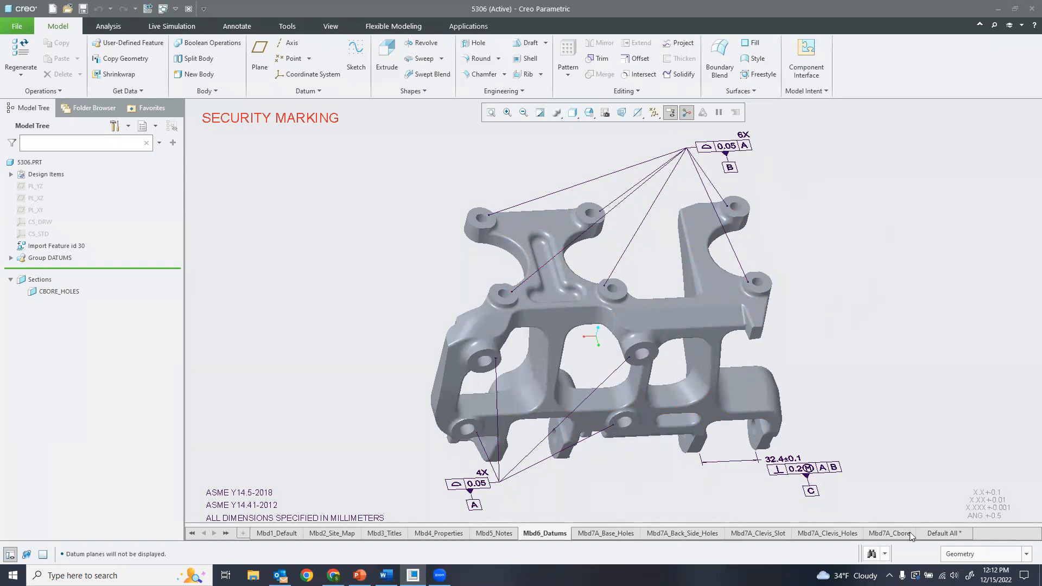
# Step: Examine the hole, clevis and counterbore dimensions in the five Mbd7A combination states
pyautogui.click(613, 537)
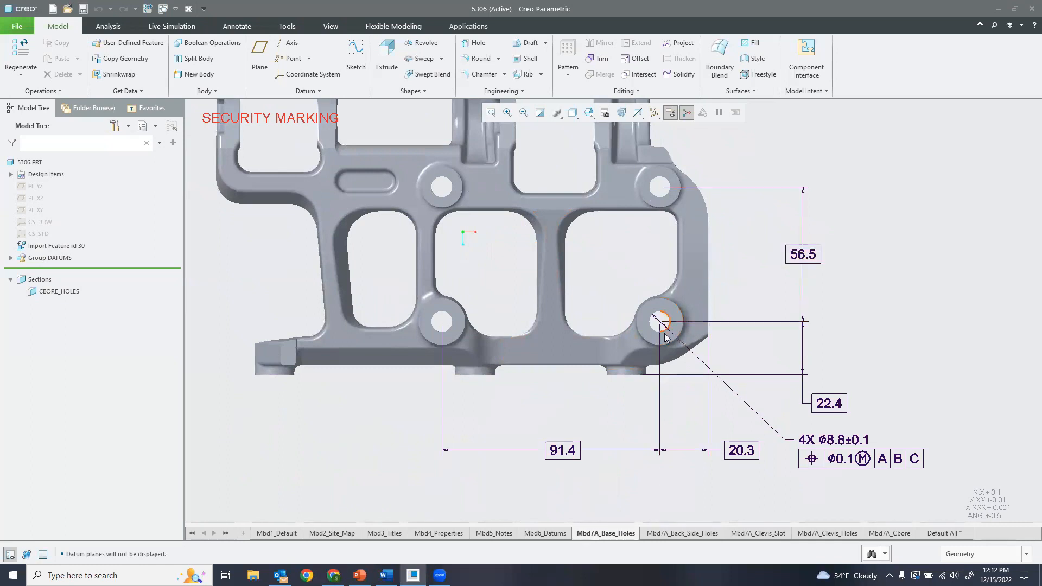
pyautogui.click(688, 534)
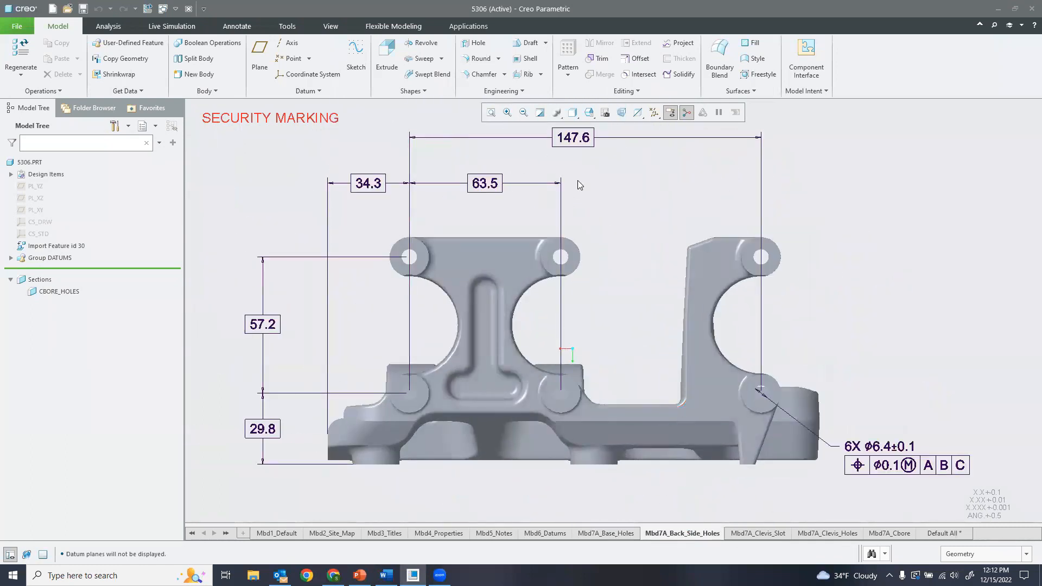
pyautogui.click(758, 533)
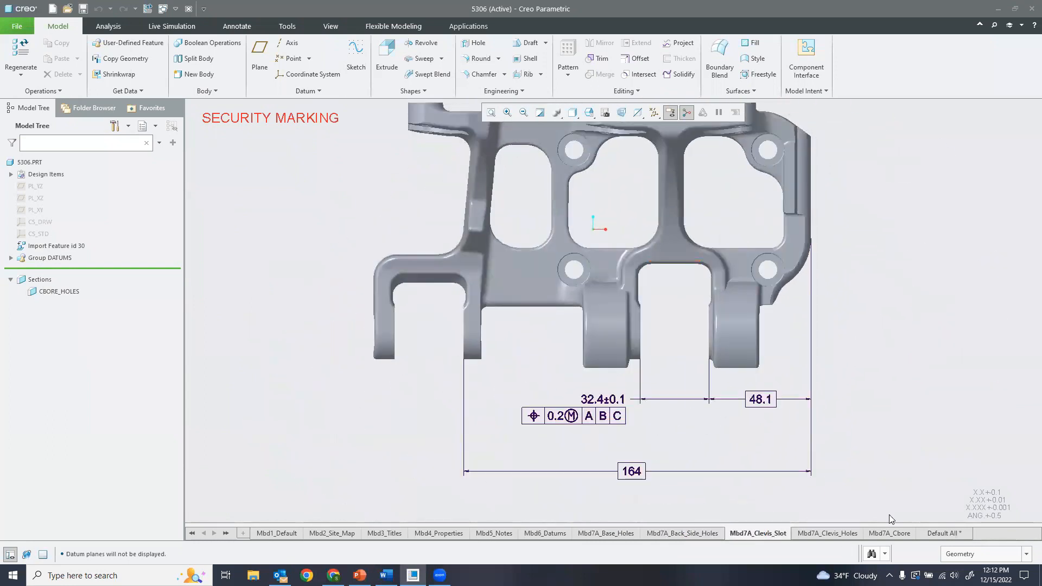
pyautogui.click(855, 535)
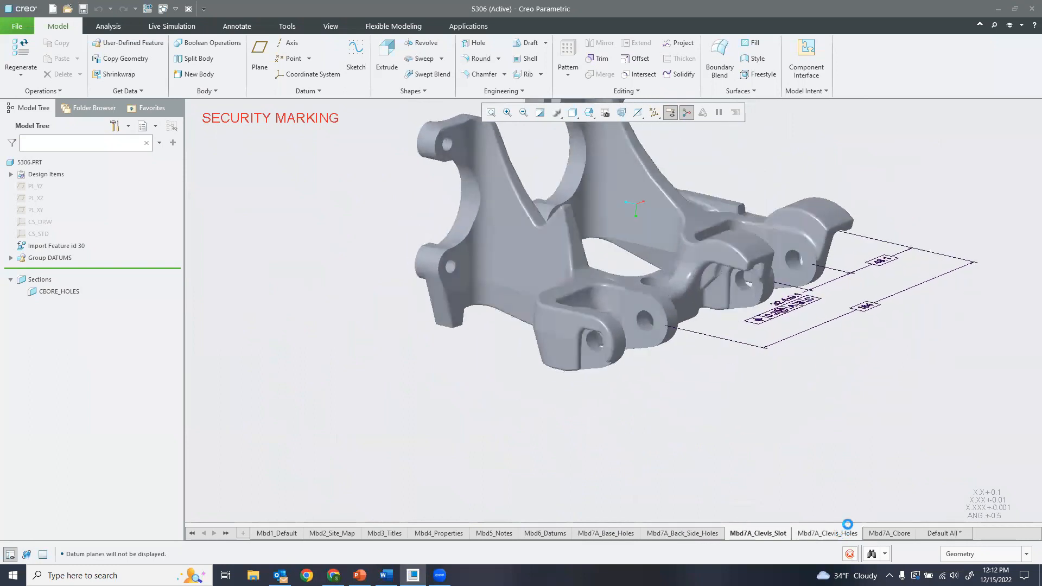
pyautogui.click(898, 534)
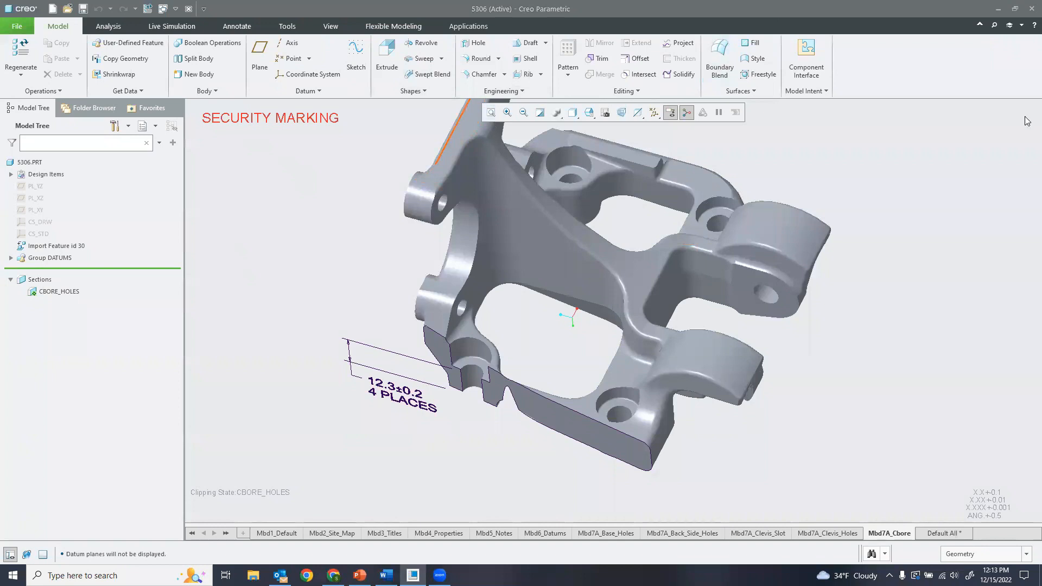
# Step: Create a new combination state and move it directly after Mbd7A_Cbore
pyautogui.click(241, 25)
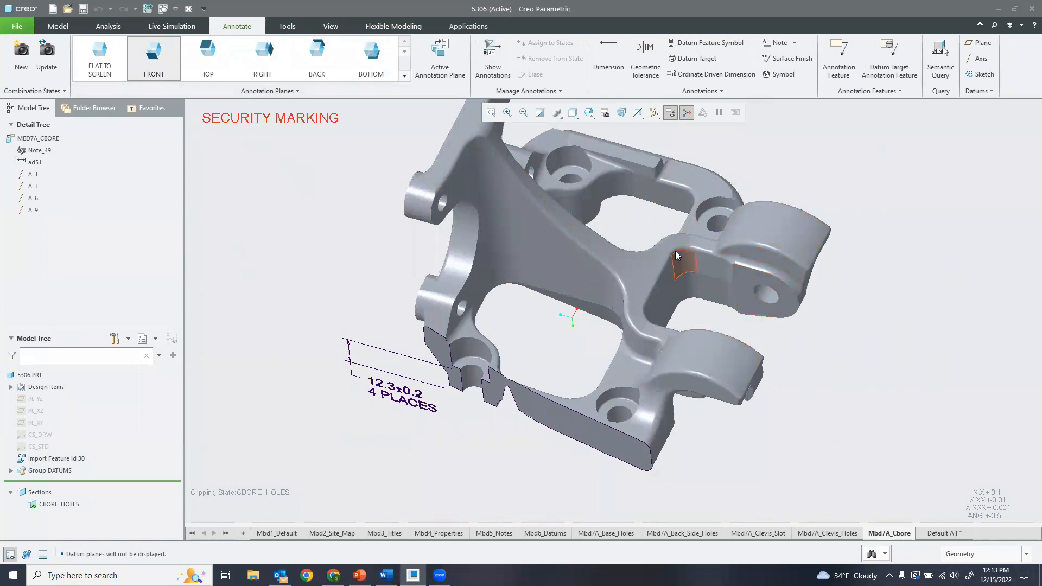
pyautogui.click(21, 55)
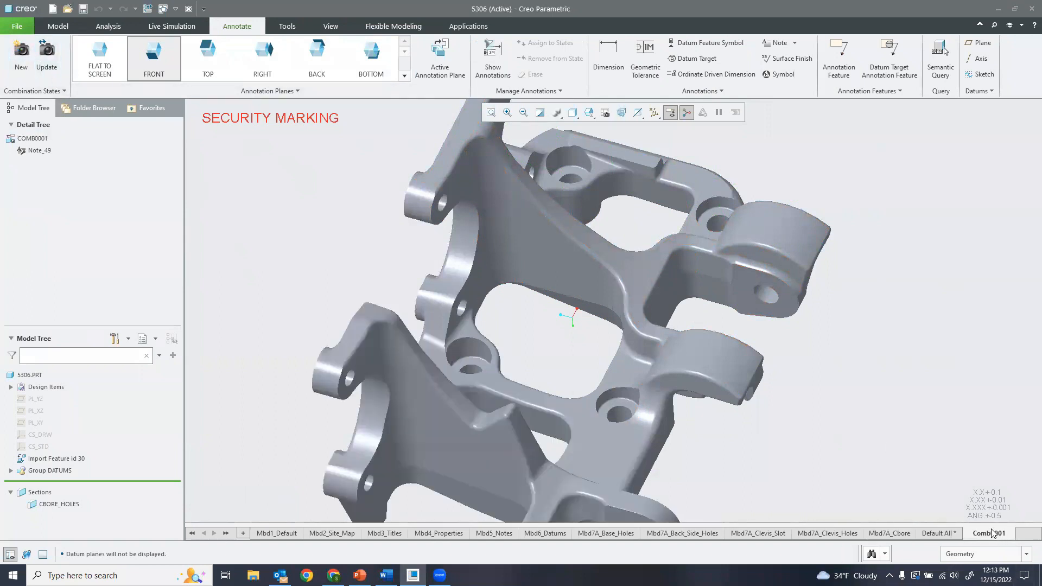
pyautogui.moveTo(995, 539); pyautogui.dragTo(929, 538)
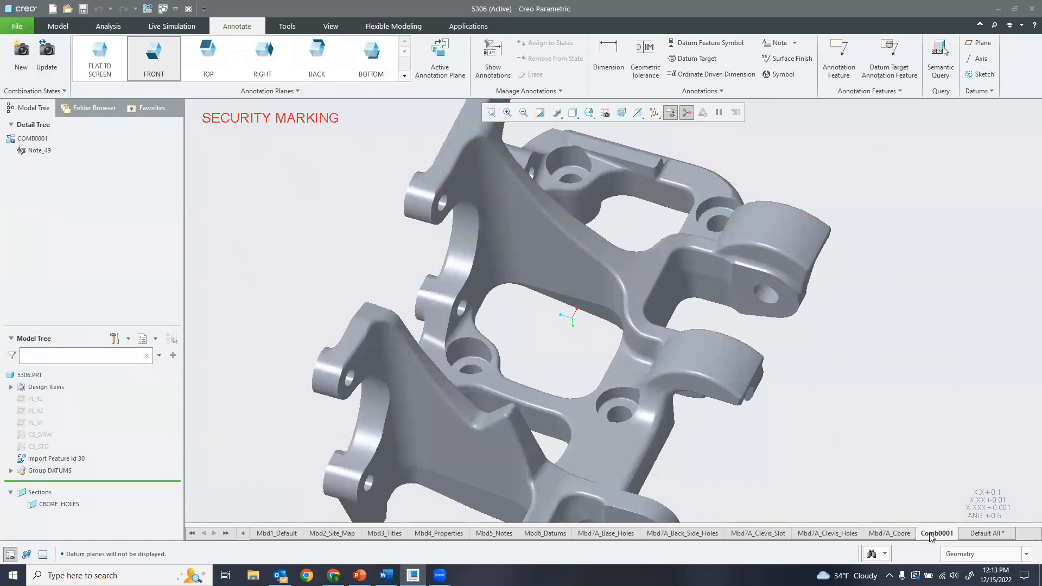
# Step: Rename the new combination state as Mbd7B
pyautogui.rightClick(930, 536)
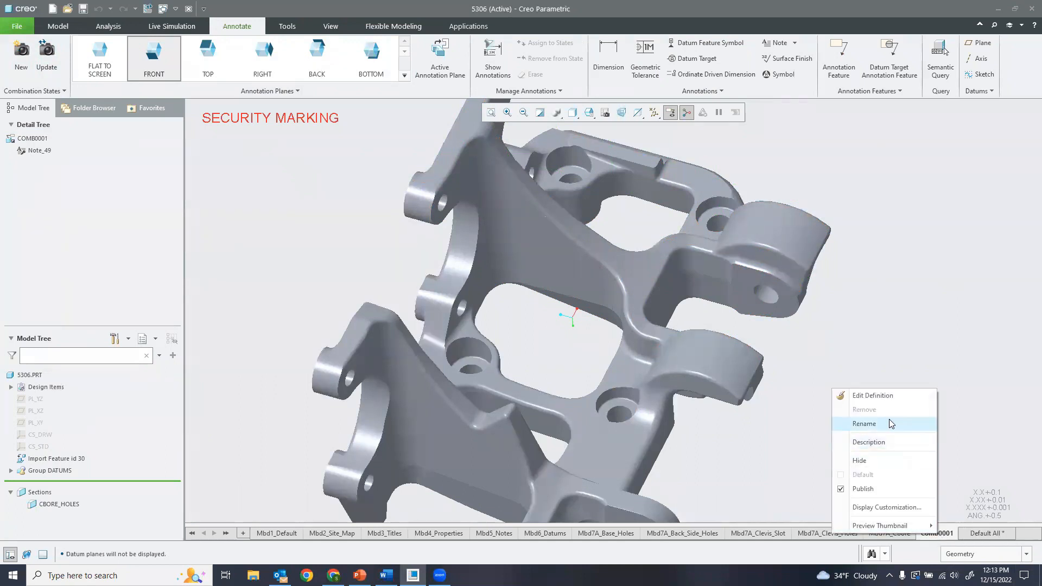
pyautogui.click(889, 423)
pyautogui.write('MB')
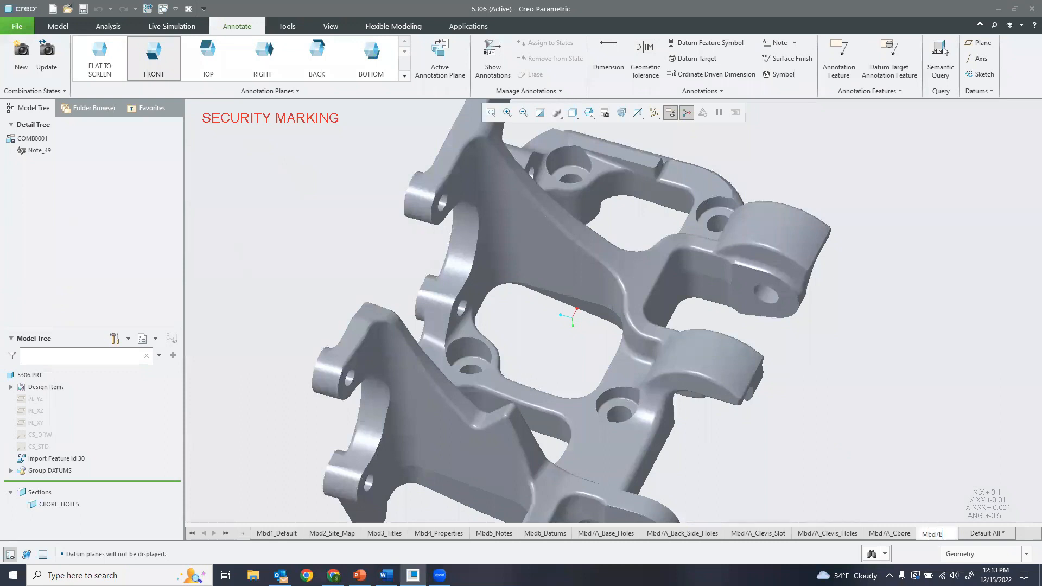
pyautogui.press('Return')
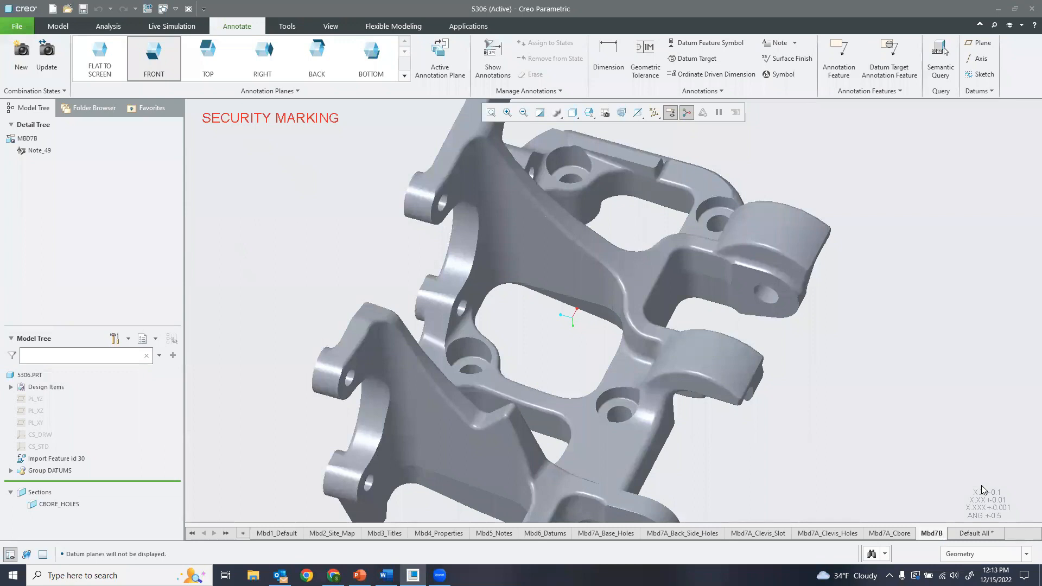
# Step: Check the Mbd5_Notes and Mbd7A_Base_Holes states for comparison, ending back in Mbd7B
pyautogui.scroll(3, 542, 337)
pyautogui.moveTo(553, 348); pyautogui.dragTo(624, 542, button='middle')
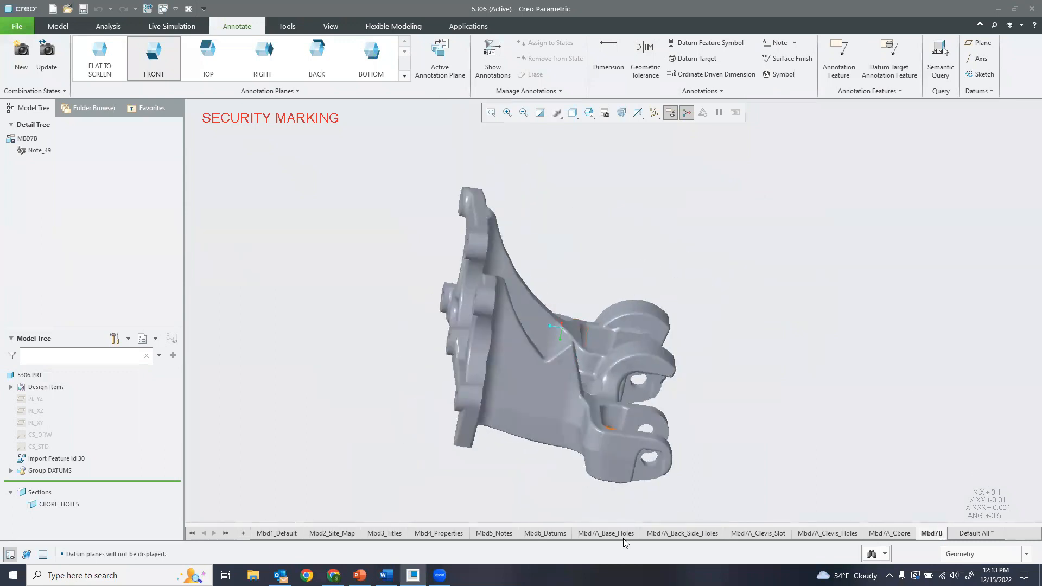
pyautogui.click(504, 534)
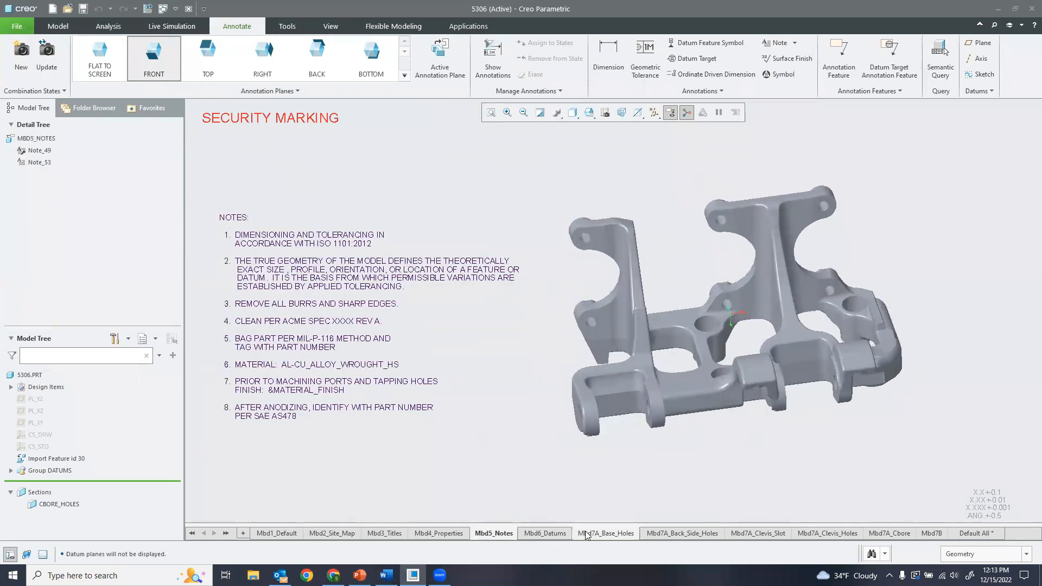
pyautogui.click(586, 534)
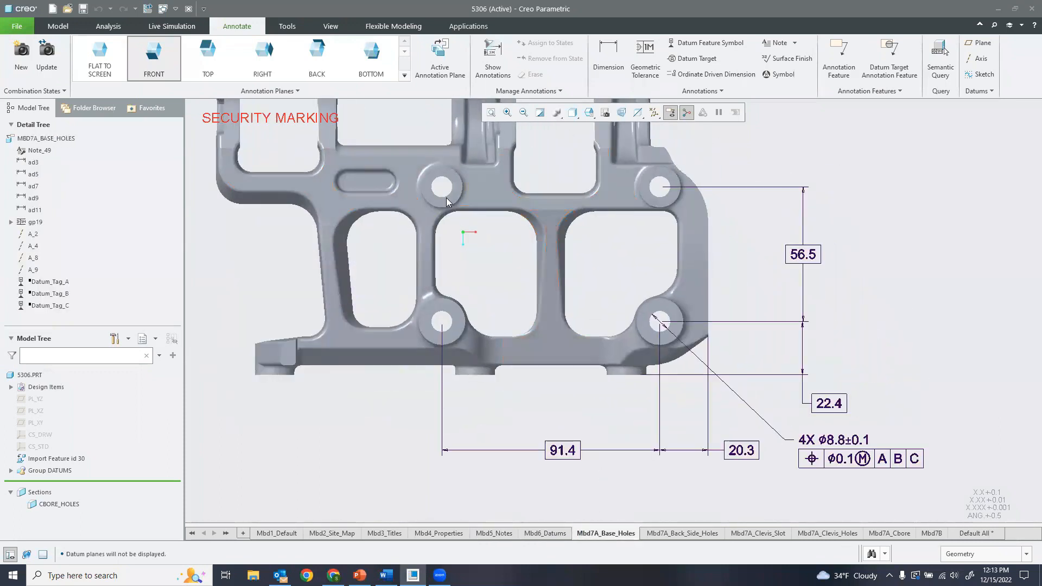
pyautogui.moveTo(449, 199); pyautogui.dragTo(545, 468, button='middle')
pyautogui.click(566, 534)
pyautogui.click(940, 533)
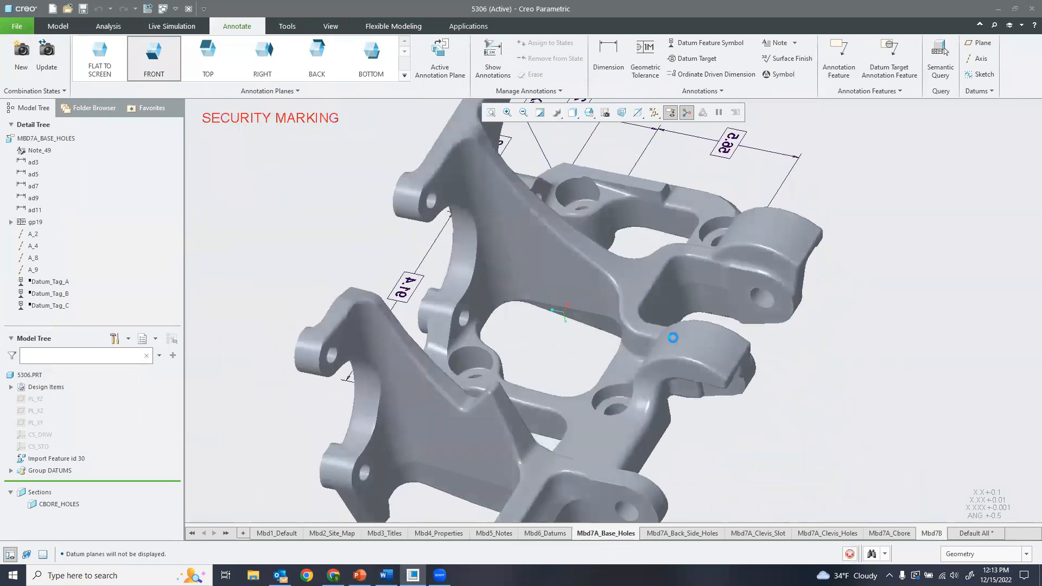
# Step: Turn the bracket to face its back side in Mbd7B and make BOTTOM the active annotation plane
pyautogui.moveTo(624, 363)
pyautogui.mouseDown(button='middle')
pyautogui.moveTo(628, 304)
pyautogui.moveTo(711, 287)
pyautogui.moveTo(714, 297)
pyautogui.mouseUp(button='middle')
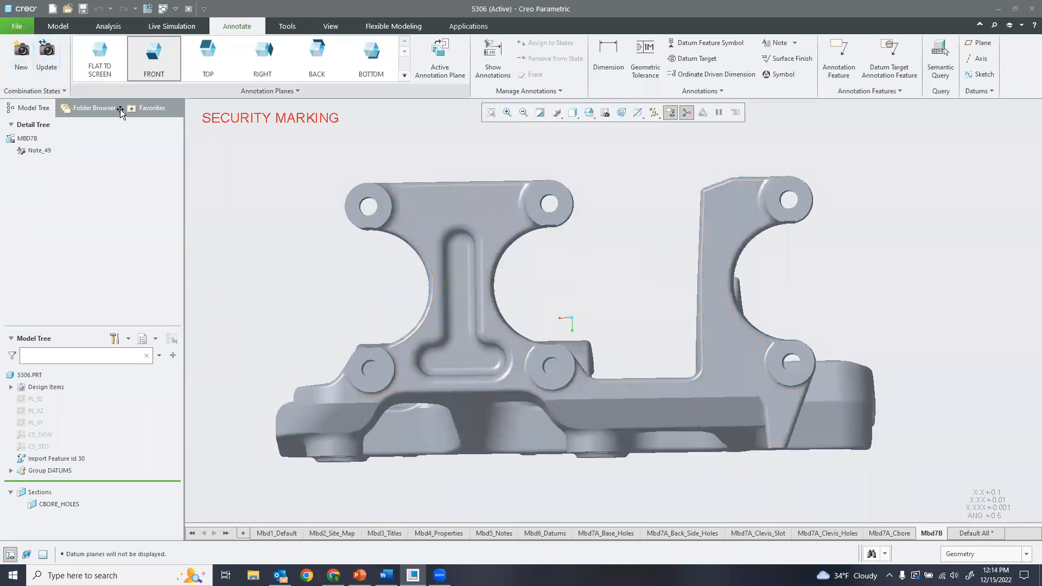
pyautogui.moveTo(838, 317); pyautogui.dragTo(741, 357, button='middle')
pyautogui.click(835, 536)
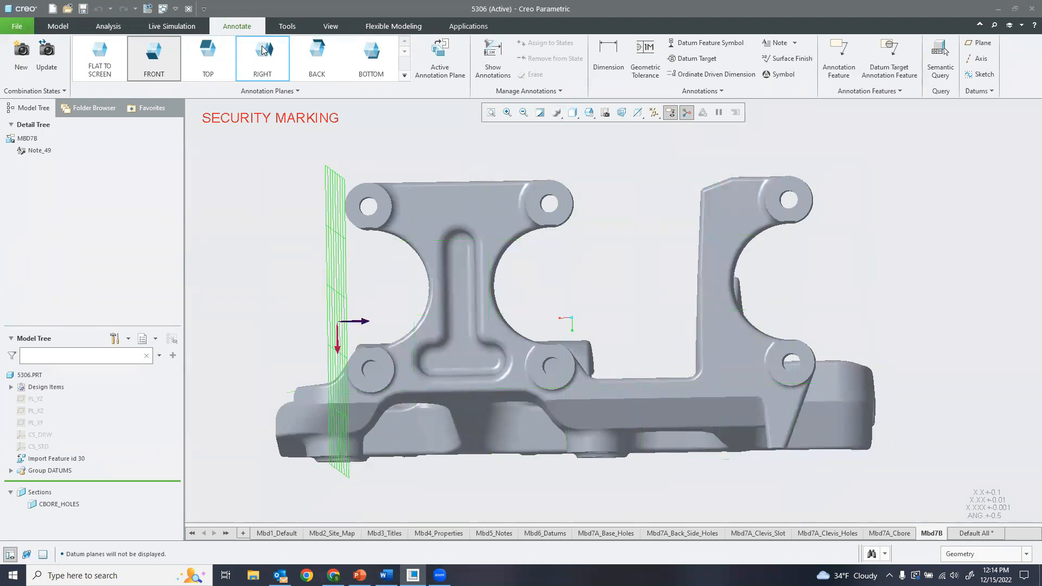
pyautogui.click(373, 50)
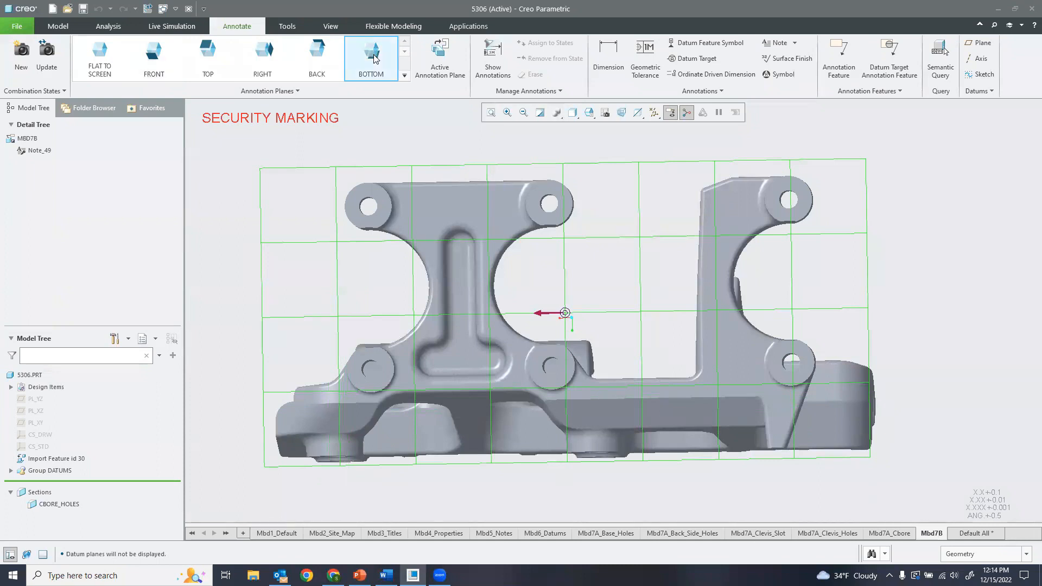
# Step: Add a leader note reading "Sample Note", attached to the back face between the two upper holes and placed above the bracket
pyautogui.click(794, 43)
pyautogui.click(751, 86)
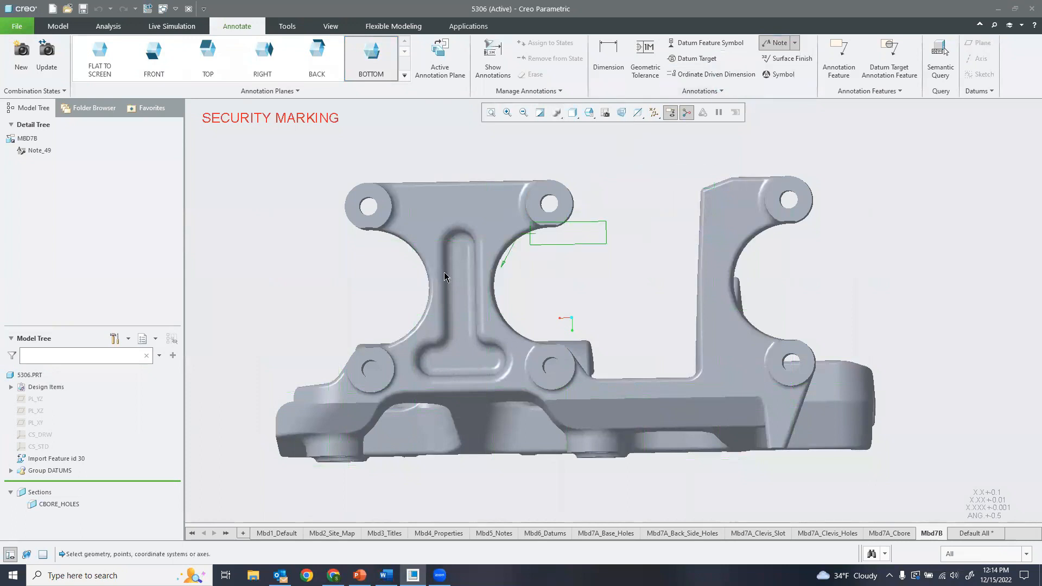
pyautogui.click(488, 198)
pyautogui.middleClick(525, 157)
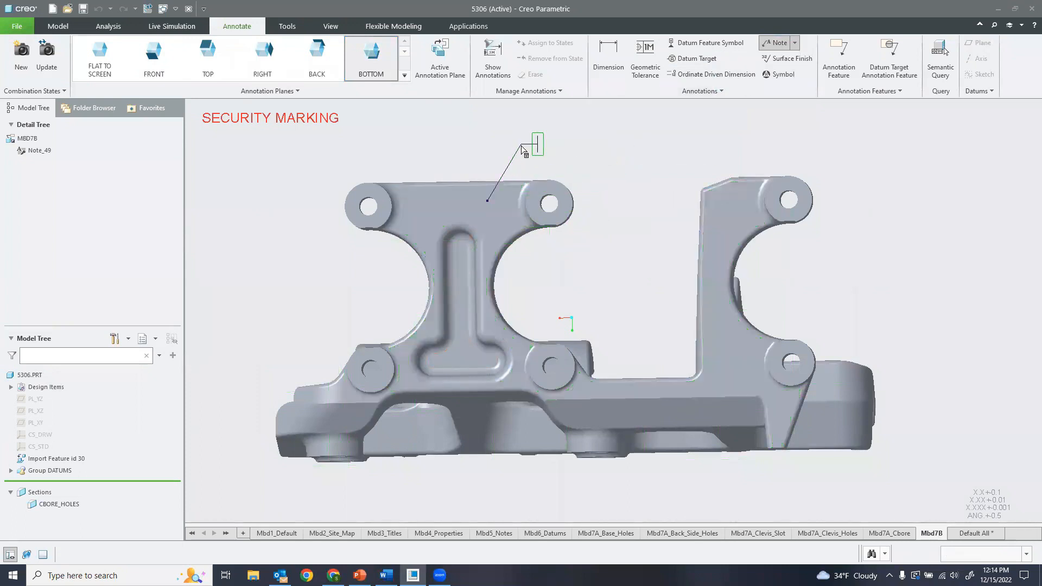
pyautogui.write('SaMPLE')
pyautogui.press('BackSpace')
pyautogui.press('BackSpace')
pyautogui.press('BackSpace')
pyautogui.press('BackSpace')
pyautogui.press('BackSpace')
pyautogui.press('BackSpace')
pyautogui.write('S')
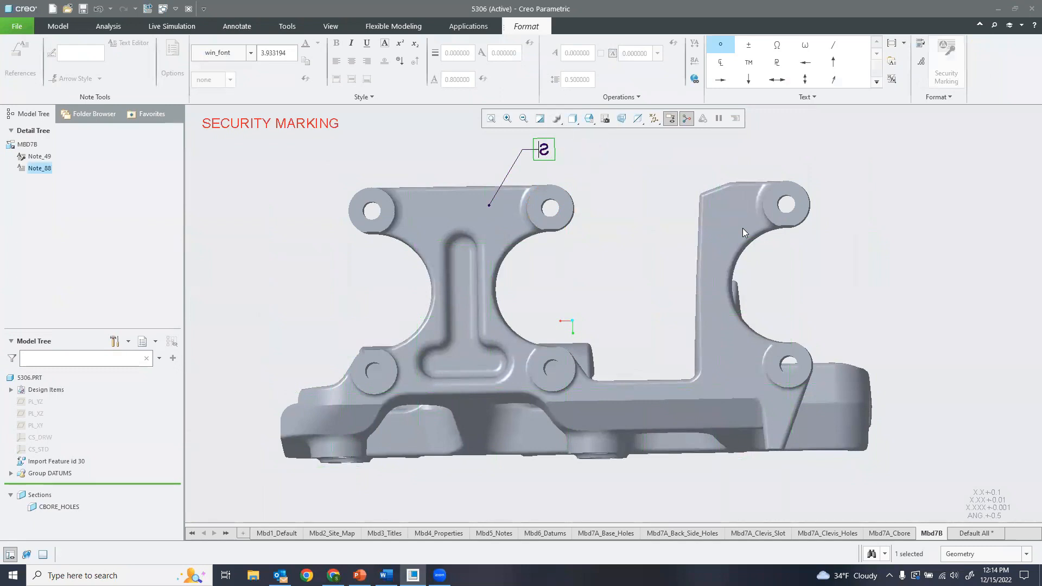
pyautogui.write('ample Note')
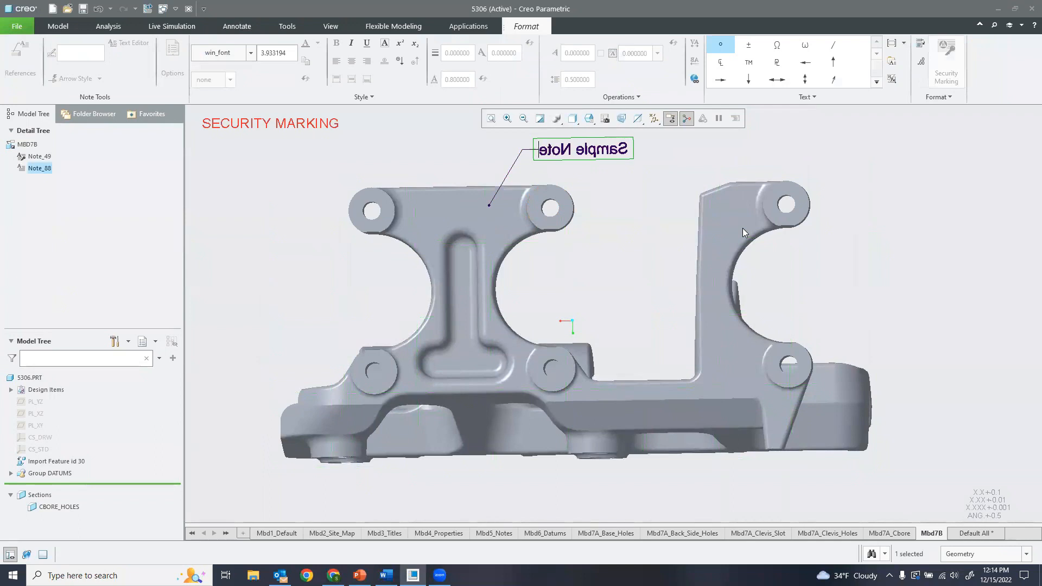
# Step: Flip the viewing direction of the Sample Note's annotation plane, keeping the BOTTOM orientation
pyautogui.click(644, 211)
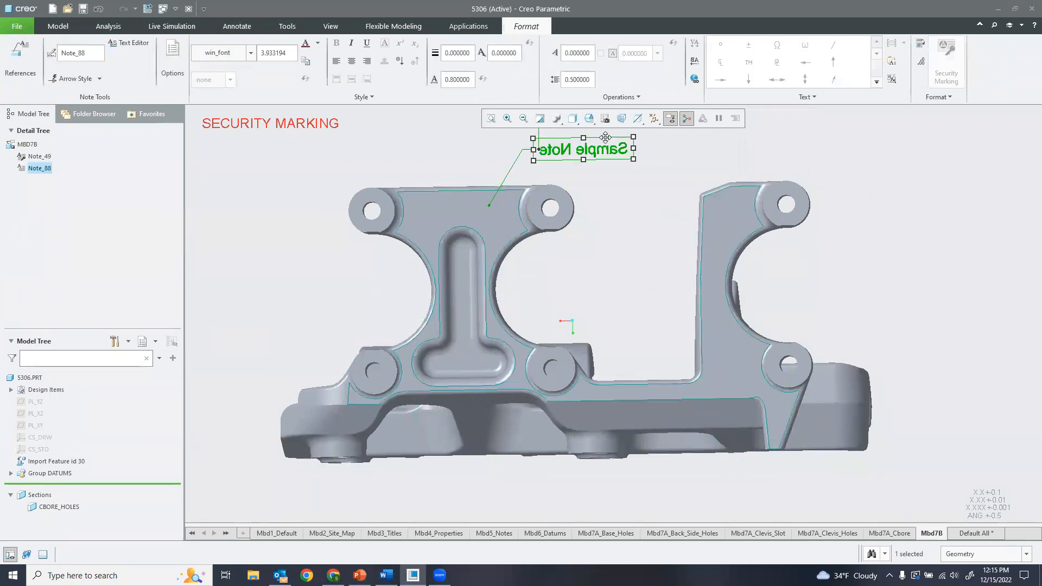
pyautogui.rightClick(605, 137)
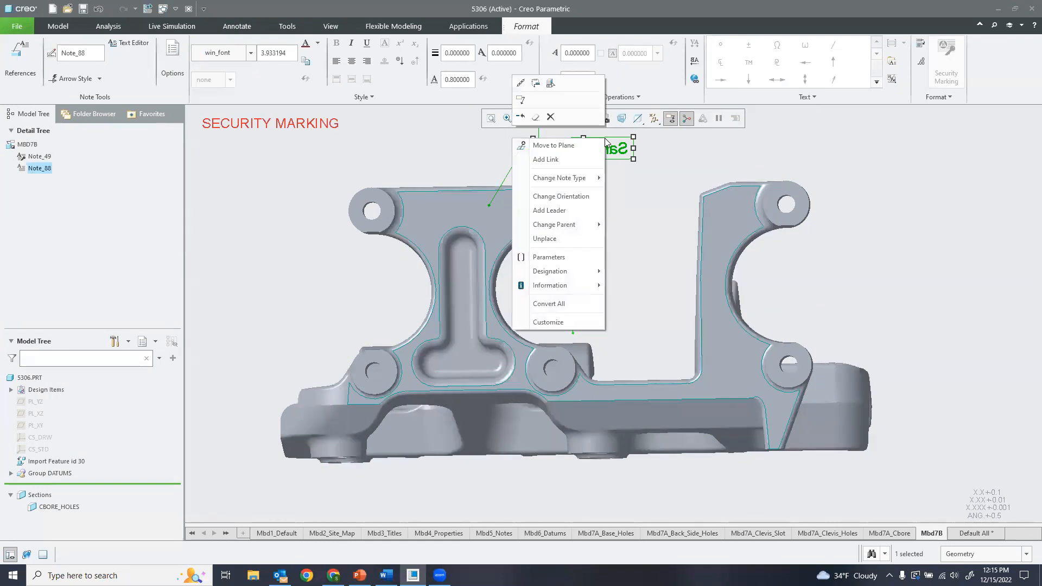
pyautogui.click(583, 196)
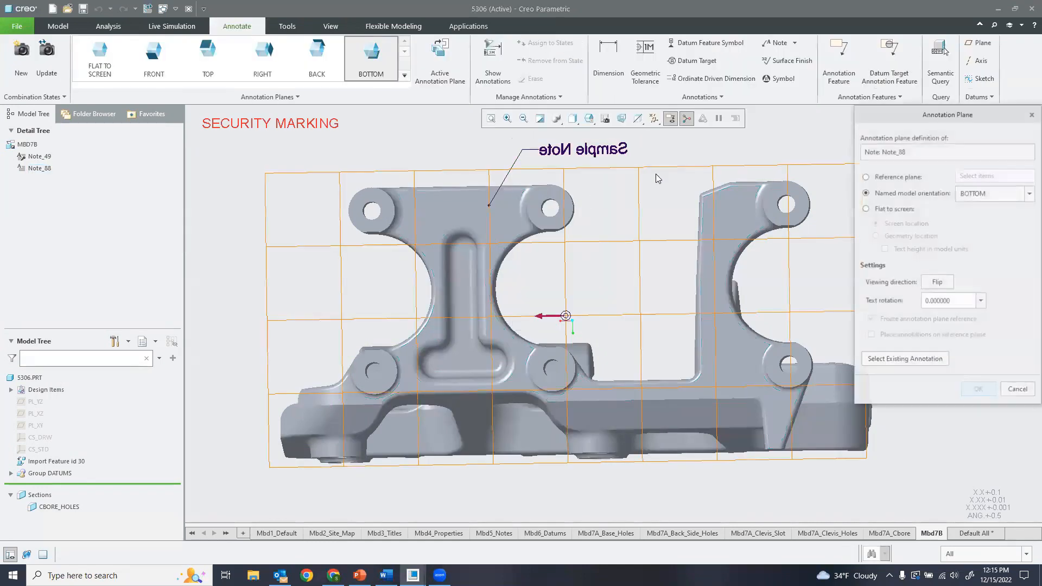
pyautogui.click(938, 282)
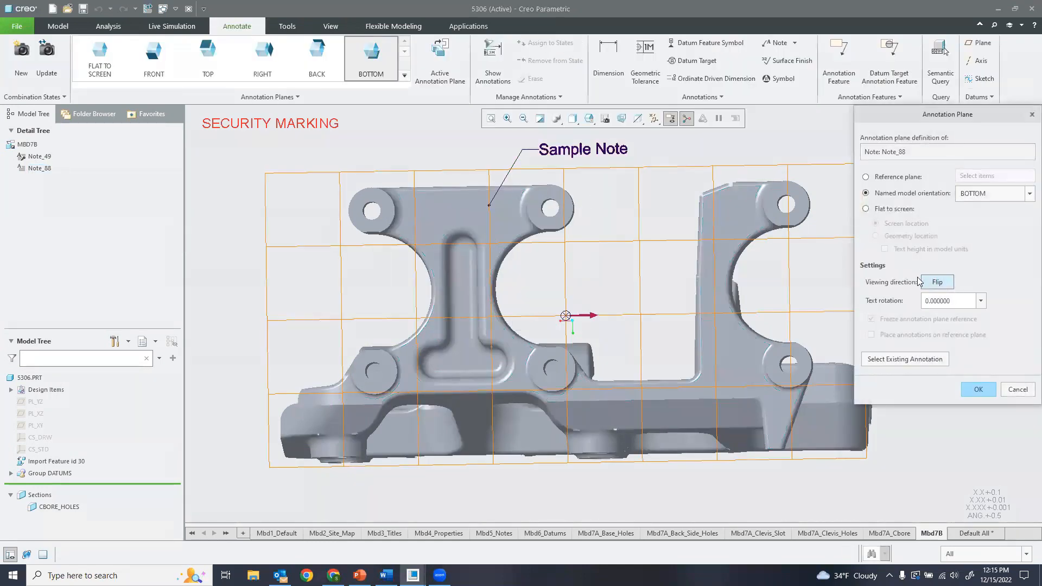
pyautogui.click(978, 390)
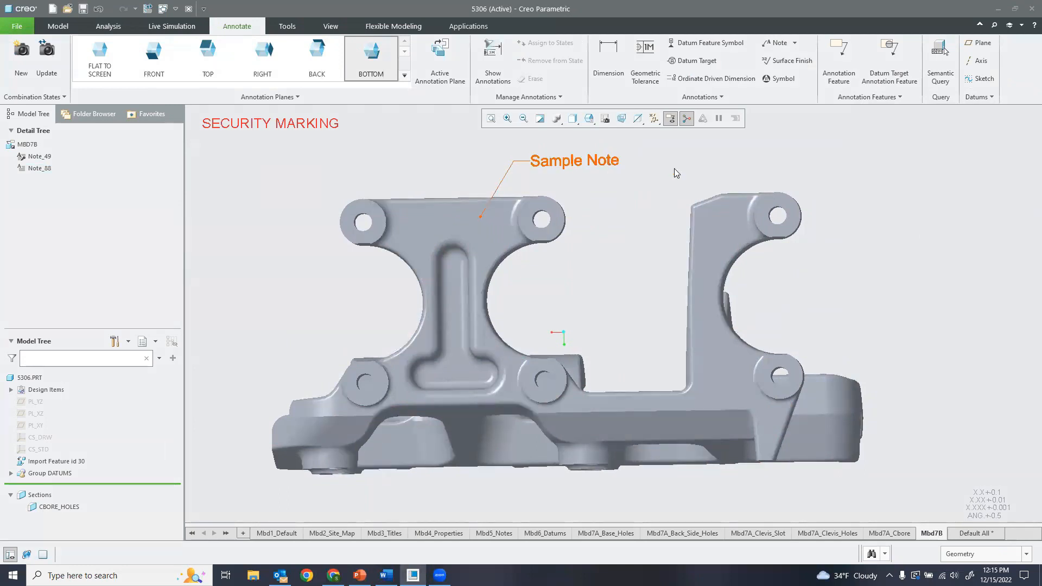
# Step: Run a Semantic Query on the Sample Note to examine which surfaces it references
pyautogui.click(570, 165)
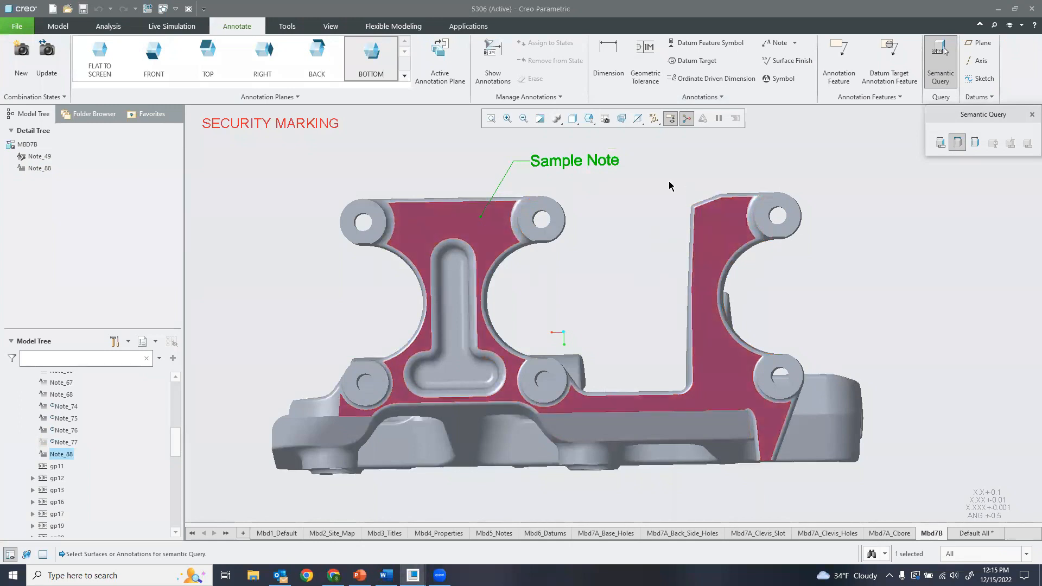
pyautogui.click(736, 147)
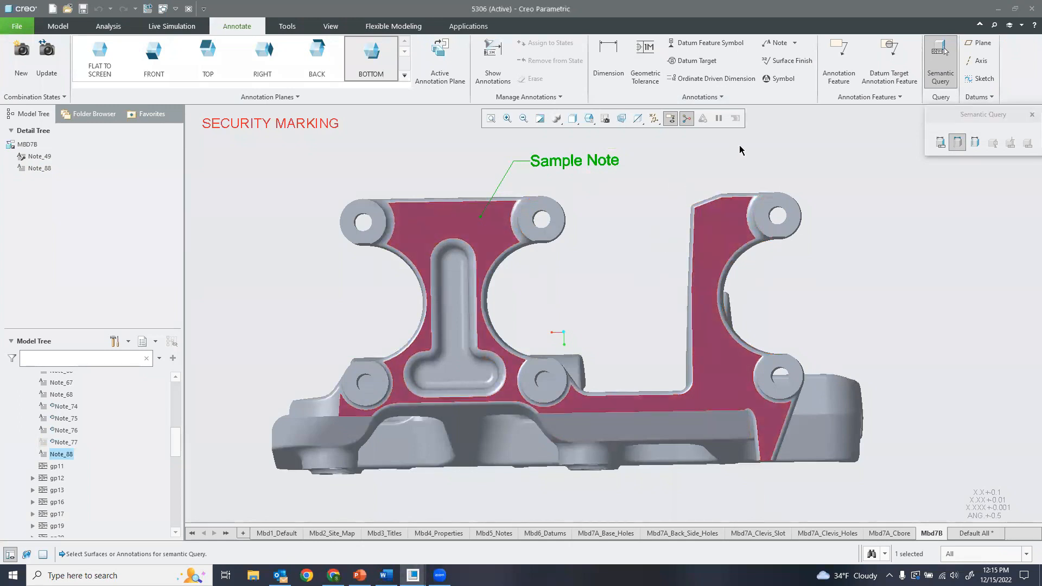
pyautogui.click(1032, 115)
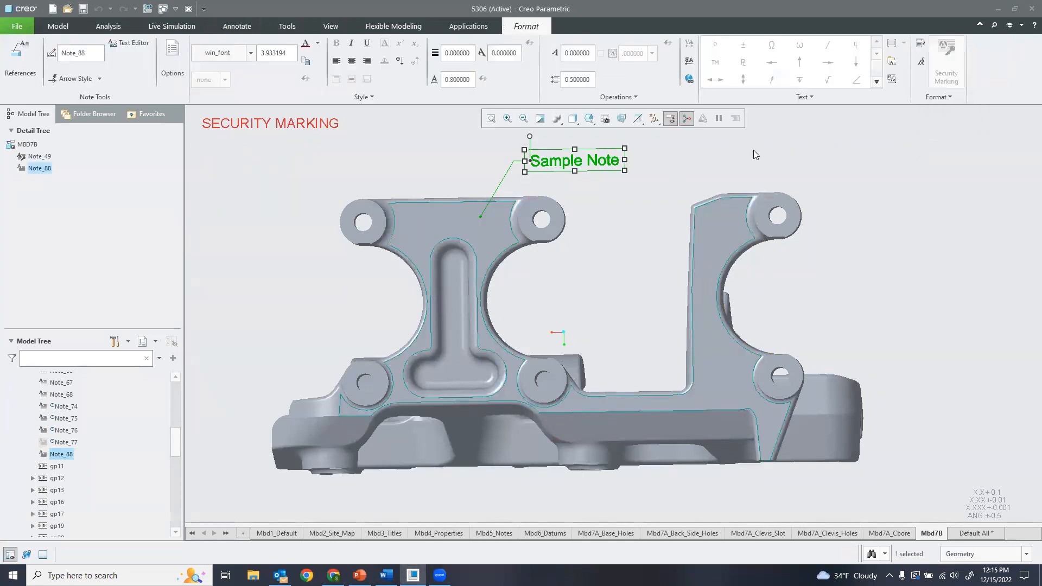
# Step: Add the slot-shaped pocket floor and the four surrounding boss faces to the Sample Note's references
pyautogui.doubleClick(583, 165)
pyautogui.click(30, 56)
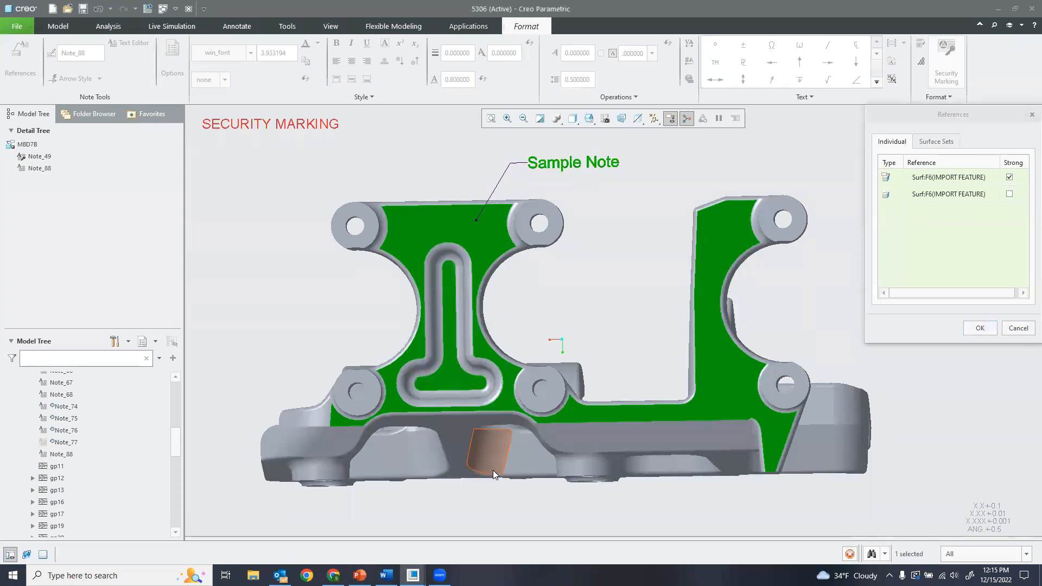
pyautogui.keyDown('ctrl'); pyautogui.click(545, 399); pyautogui.keyUp('ctrl')
pyautogui.keyDown('ctrl'); pyautogui.click(375, 390); pyautogui.keyUp('ctrl')
pyautogui.keyDown('ctrl'); pyautogui.click(371, 235); pyautogui.keyUp('ctrl')
pyautogui.keyDown('ctrl'); pyautogui.click(533, 205); pyautogui.keyUp('ctrl')
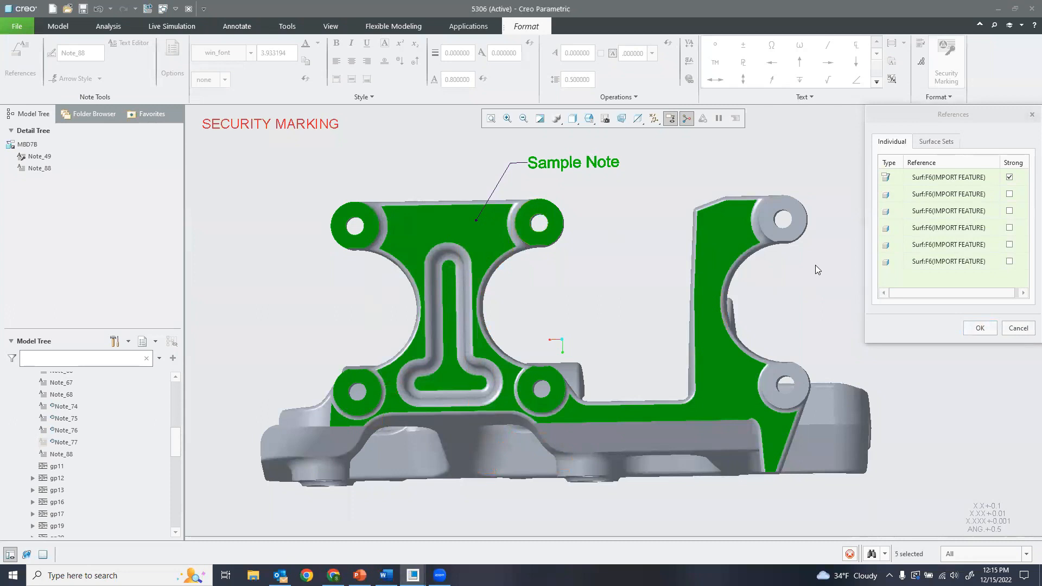
pyautogui.click(980, 328)
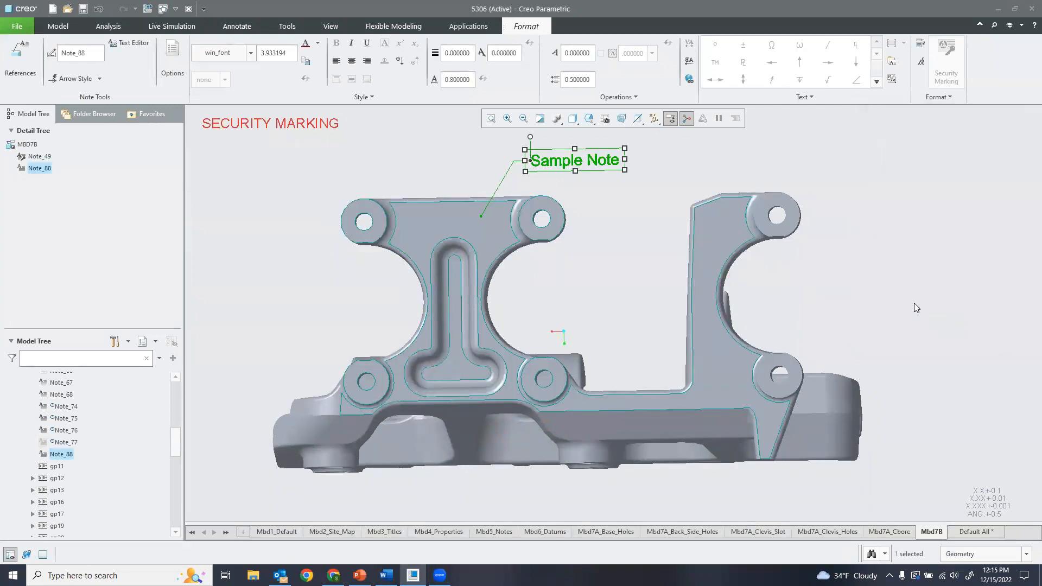
pyautogui.click(914, 303)
# Step: Query the Sample Note again to check its extended set of referenced surfaces
pyautogui.click(931, 80)
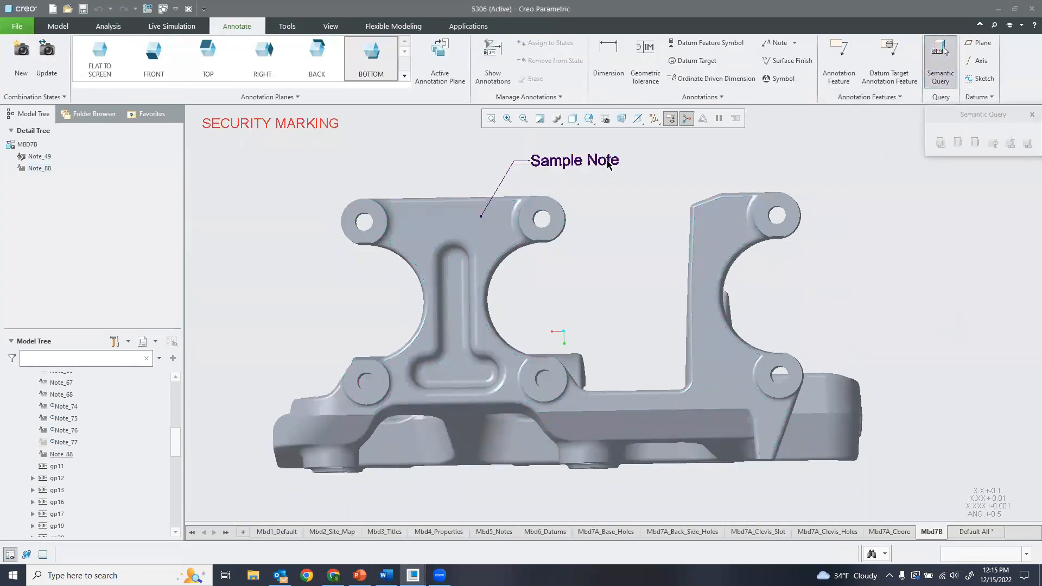
pyautogui.click(548, 162)
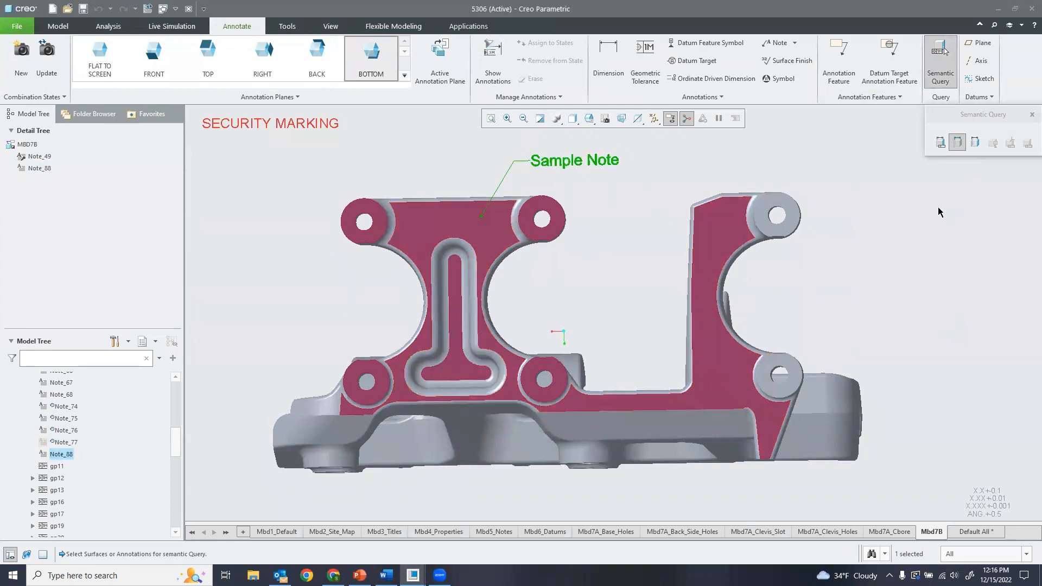
pyautogui.click(1031, 114)
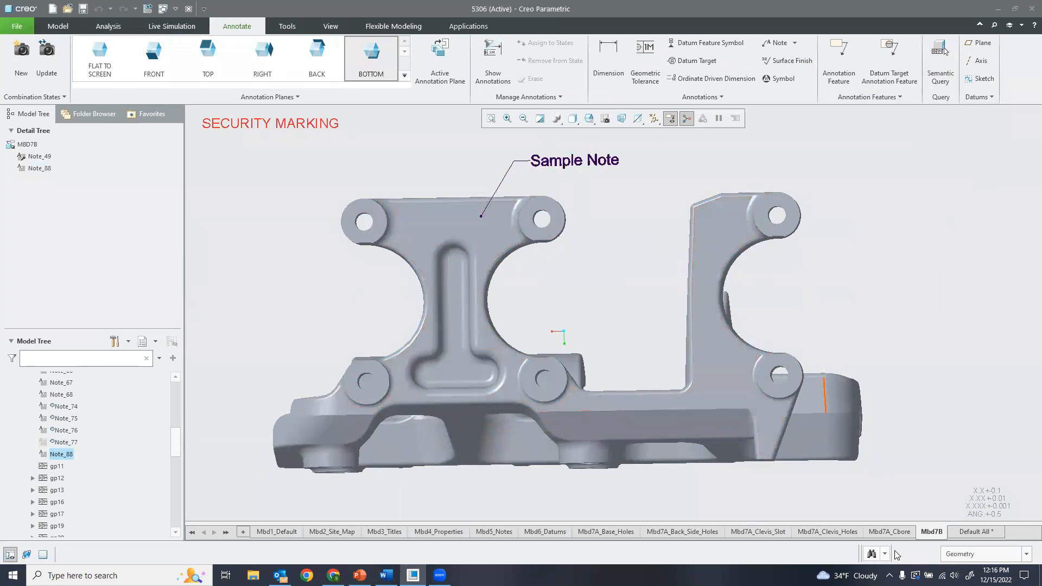
# Step: In the Mbd7A_Cbore state, add a diameter dimension on the FRONT annotation plane to the uncut counterbore nearest the section, placed below the bracket
pyautogui.click(896, 533)
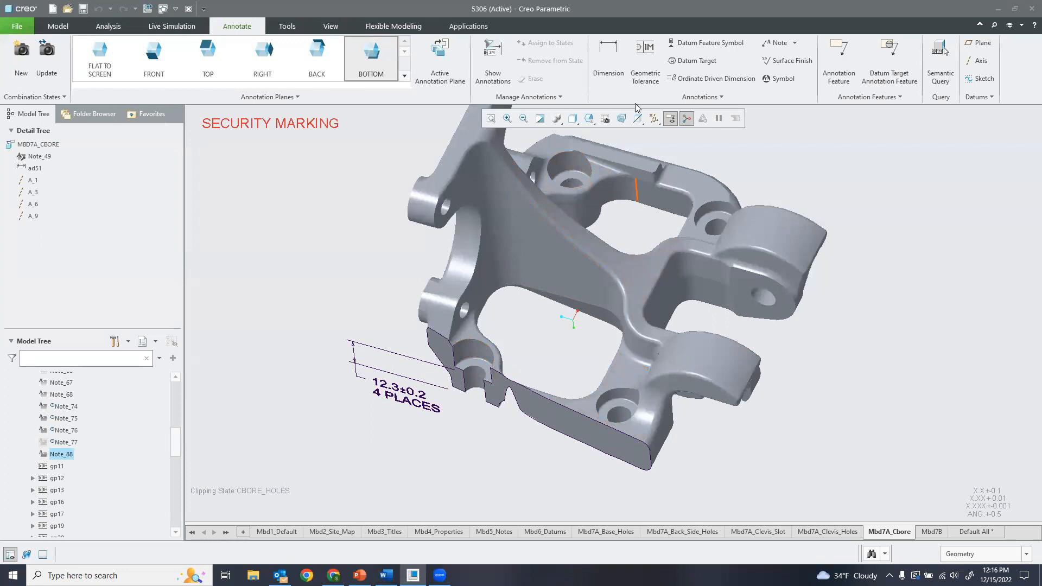
pyautogui.click(157, 60)
pyautogui.click(610, 61)
pyautogui.click(215, 132)
pyautogui.click(202, 169)
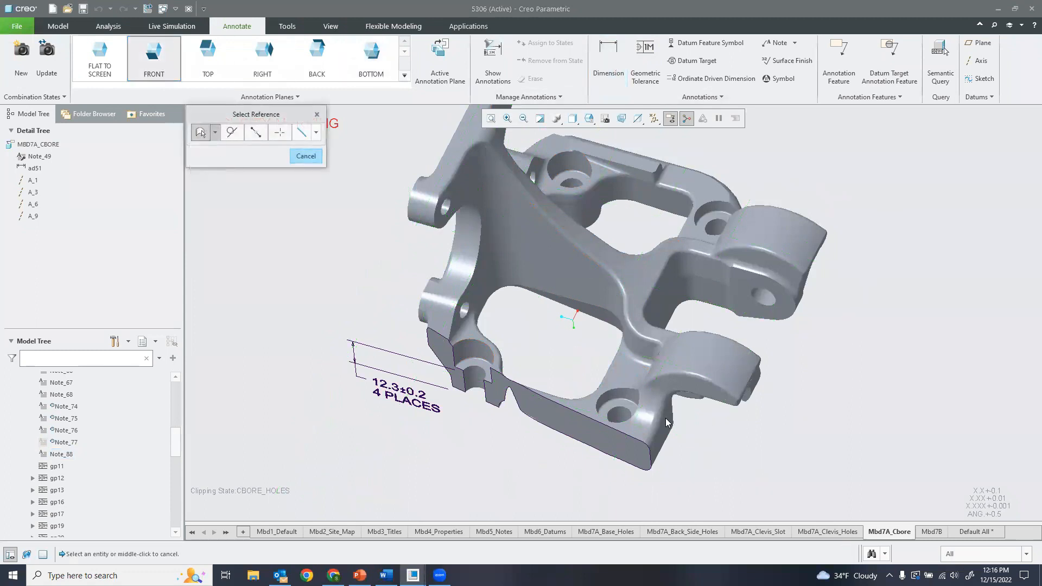
pyautogui.click(608, 399)
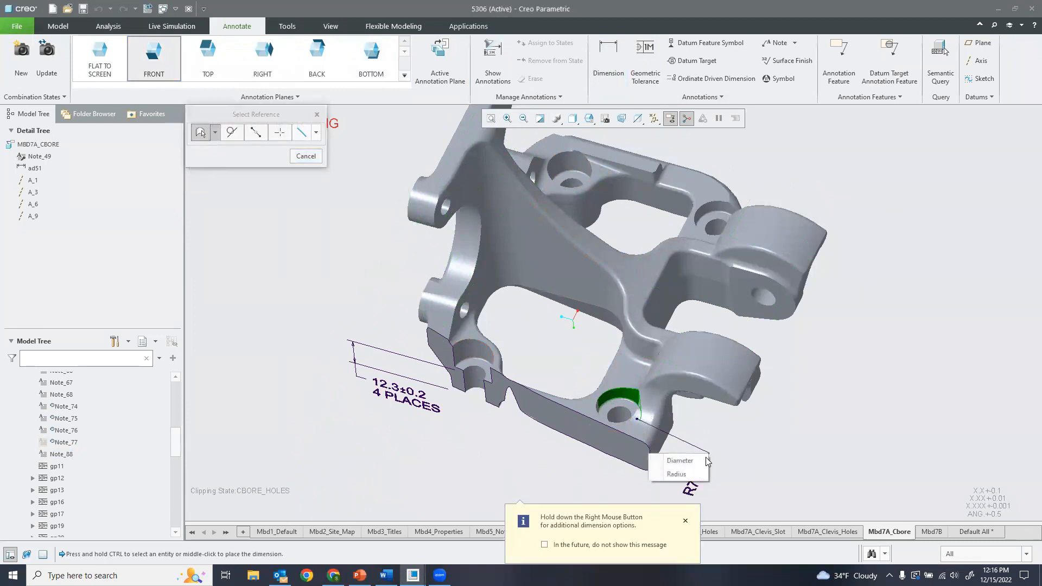
pyautogui.middleClick(682, 459)
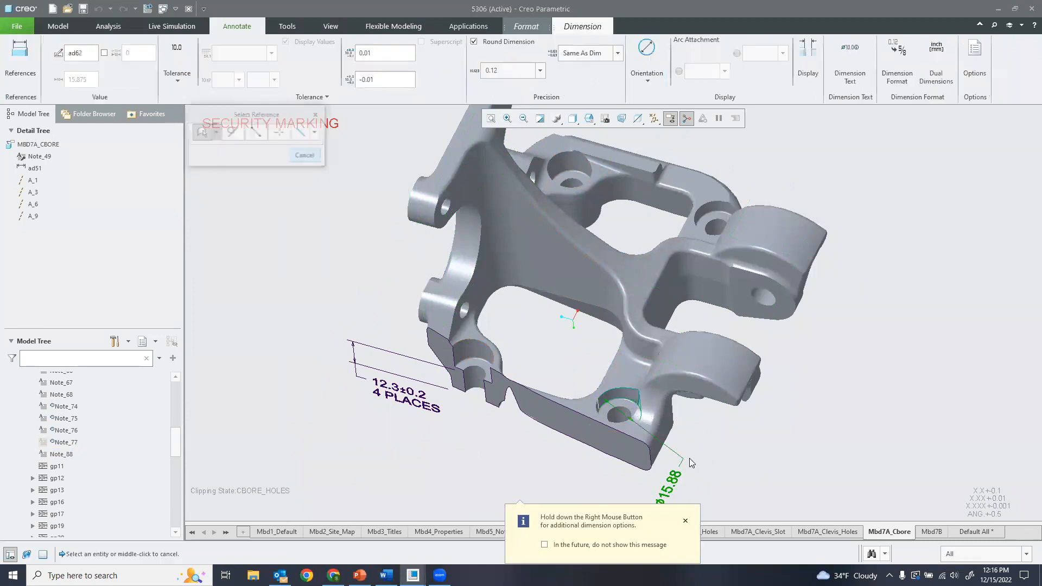
pyautogui.click(685, 521)
pyautogui.click(736, 455)
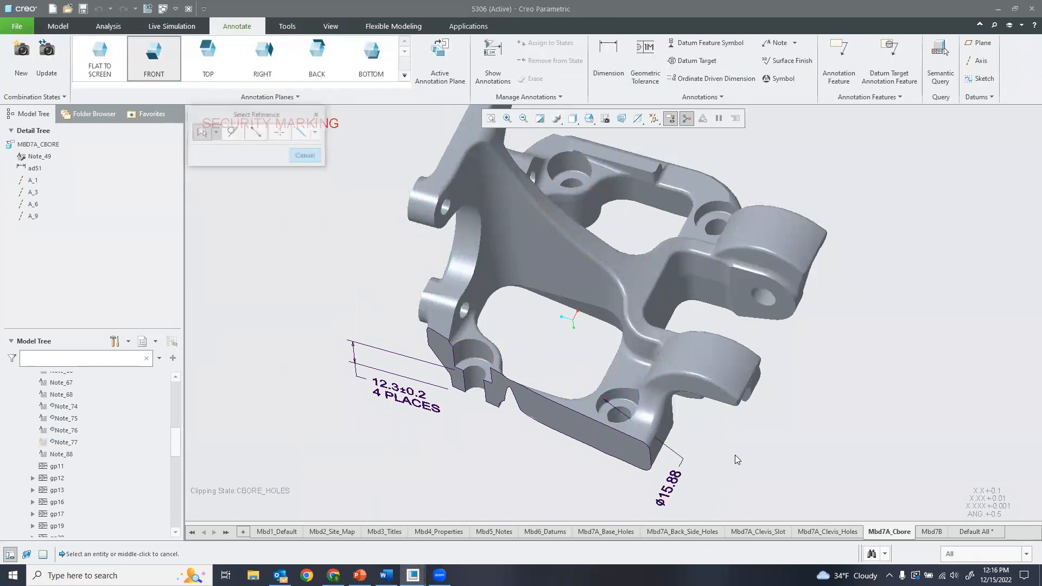
# Step: Give the counterbore diameter dimension a symmetric tolerance of ±0.2
pyautogui.click(671, 482)
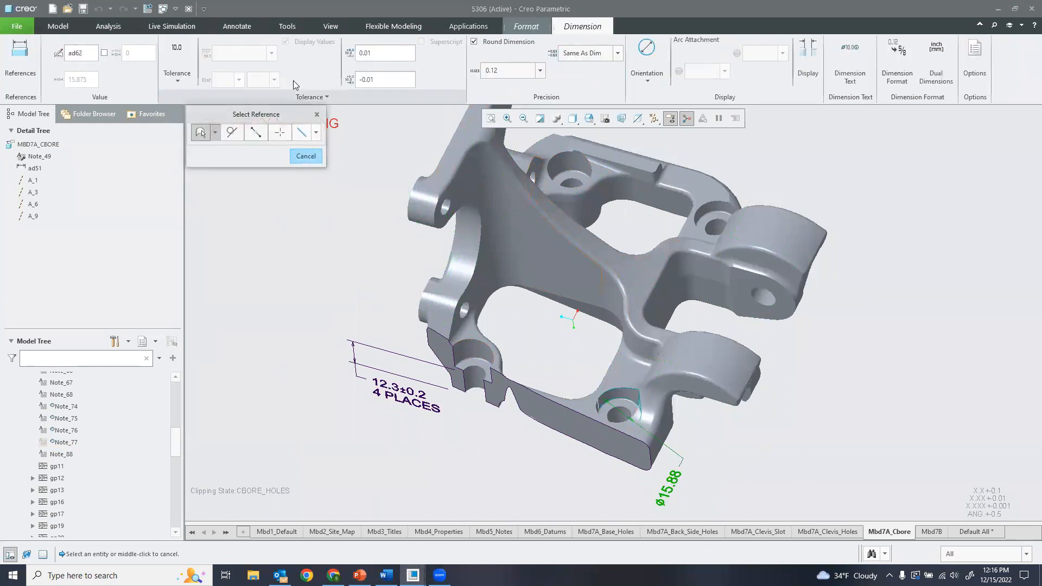
pyautogui.click(177, 74)
pyautogui.click(167, 142)
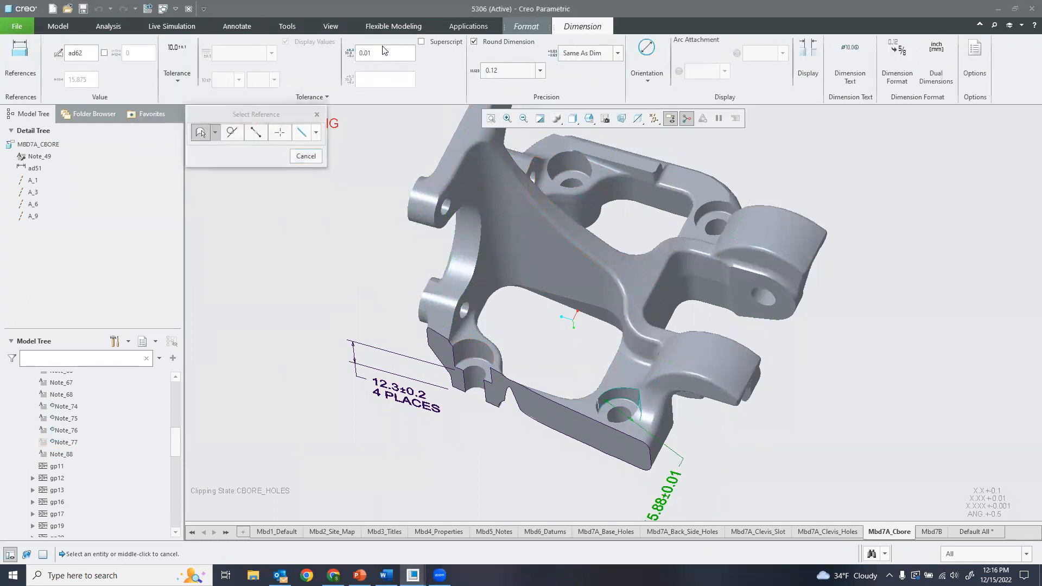
pyautogui.write('0.2')
pyautogui.press('Return')
pyautogui.scroll(2, 692, 323)
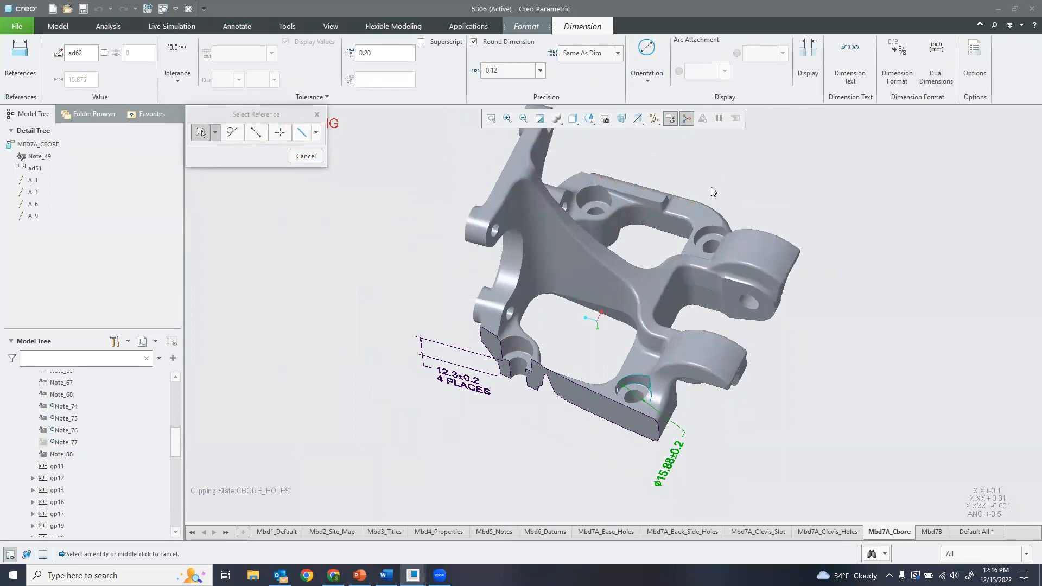
pyautogui.click(793, 151)
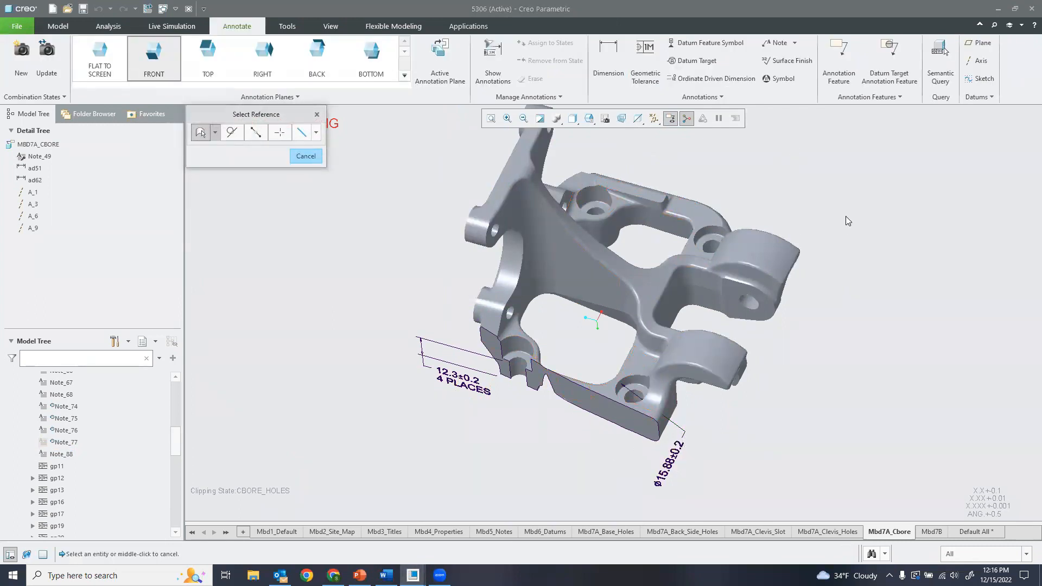
# Step: Add the prefix 4X before the diameter symbol of the counterbore dimension
pyautogui.click(669, 462)
pyautogui.click(846, 64)
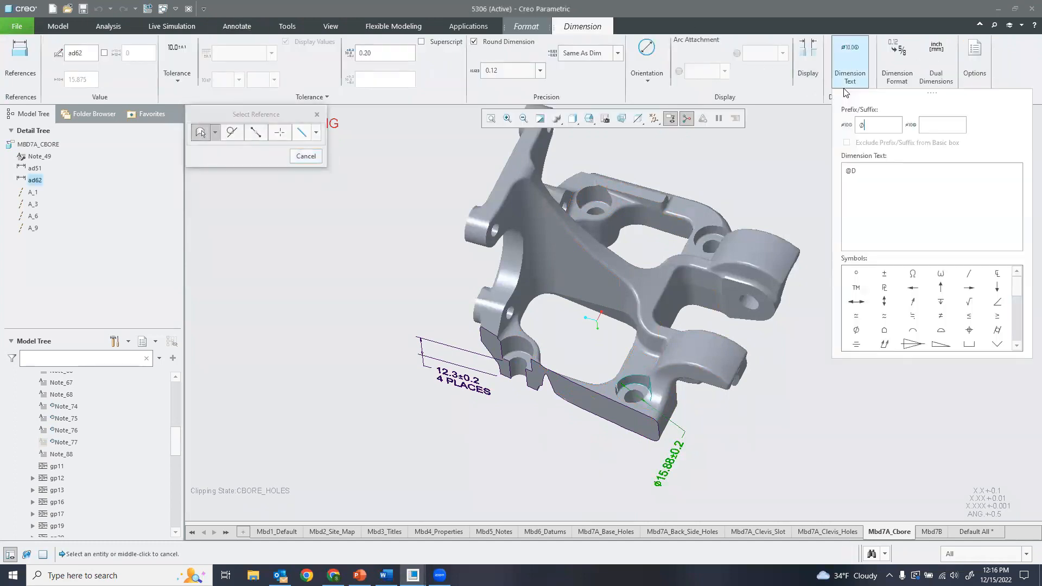
pyautogui.write('4X')
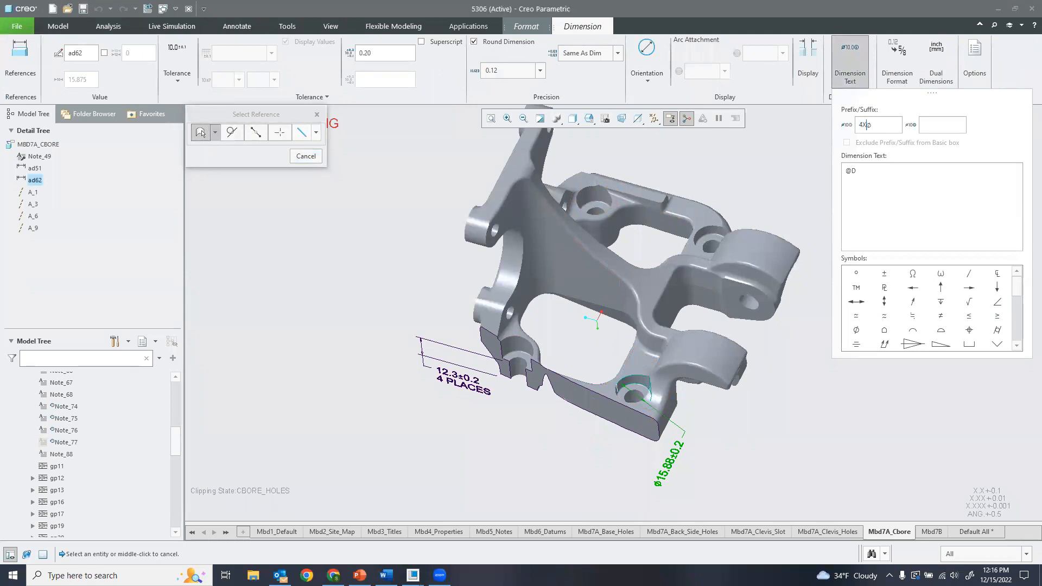
pyautogui.click(840, 467)
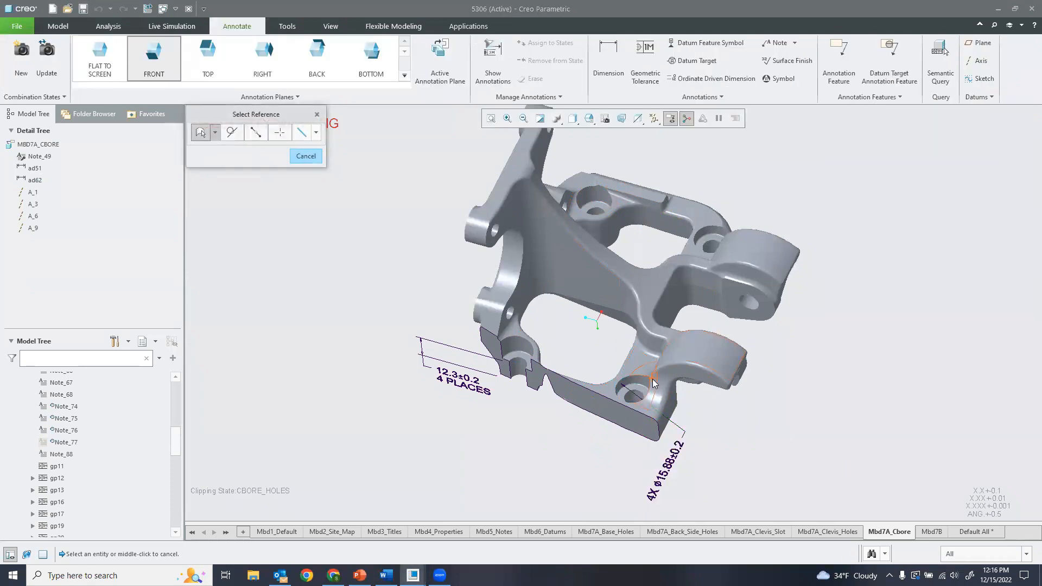
# Step: Add the remaining cylindrical surfaces of the four counterbores as first dimension references of the 4X diameter dimension
pyautogui.keyDown('shift'); pyautogui.moveTo(663, 324); pyautogui.dragTo(613, 329, button='middle'); pyautogui.keyUp('shift')
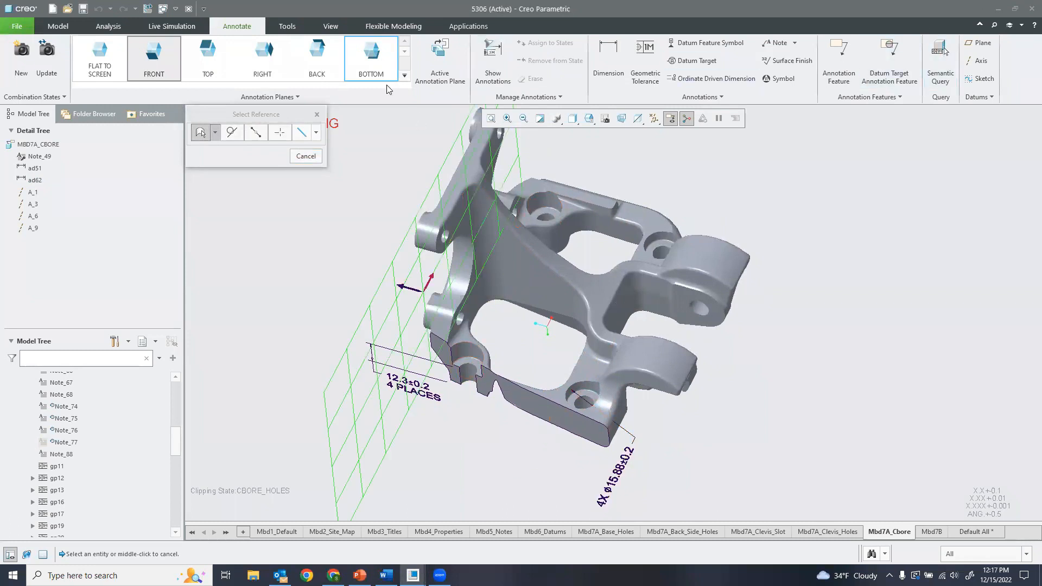
pyautogui.click(625, 466)
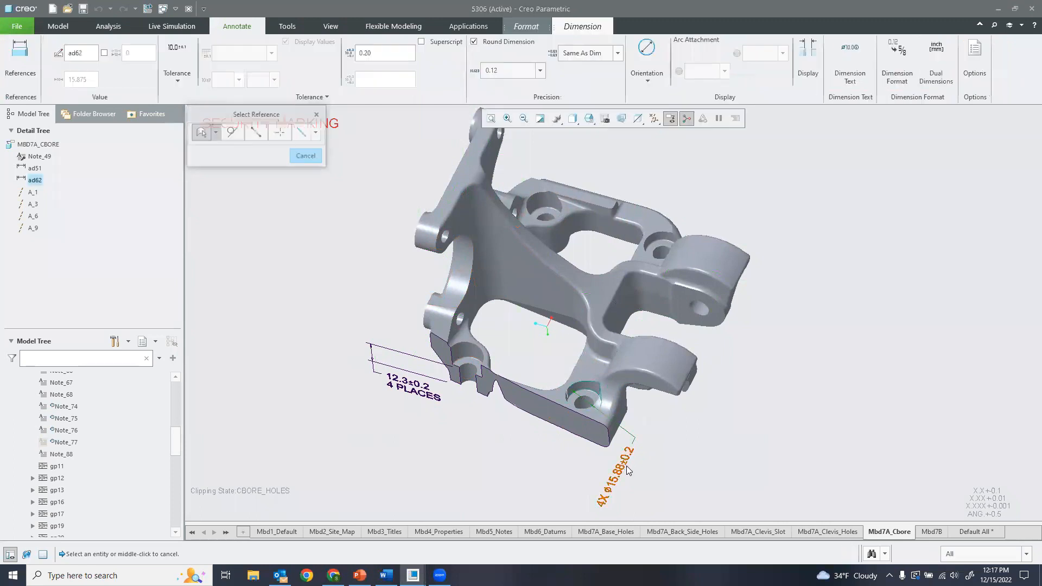
pyautogui.click(21, 60)
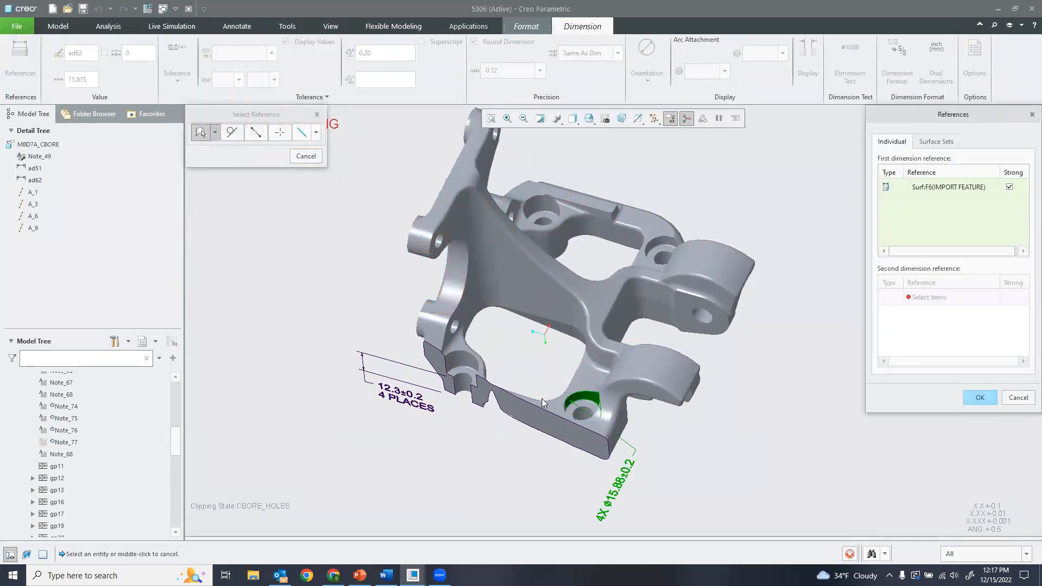
pyautogui.scroll(-3, 541, 399)
pyautogui.keyDown('ctrl'); pyautogui.click(588, 411); pyautogui.keyUp('ctrl')
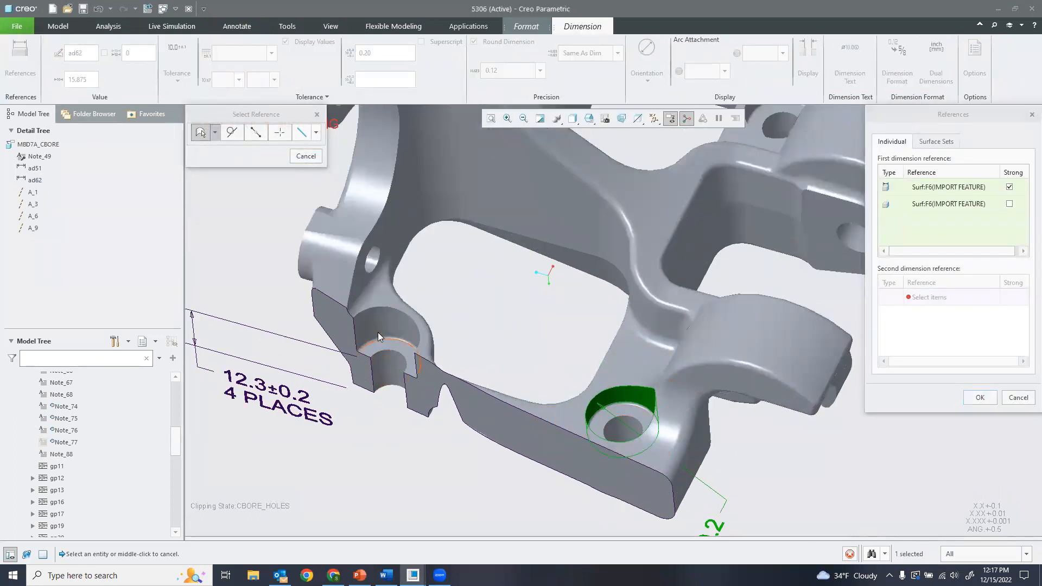
pyautogui.keyDown('ctrl'); pyautogui.click(382, 313); pyautogui.keyUp('ctrl')
pyautogui.scroll(3, 469, 261)
pyautogui.moveTo(527, 200); pyautogui.dragTo(492, 164, button='middle')
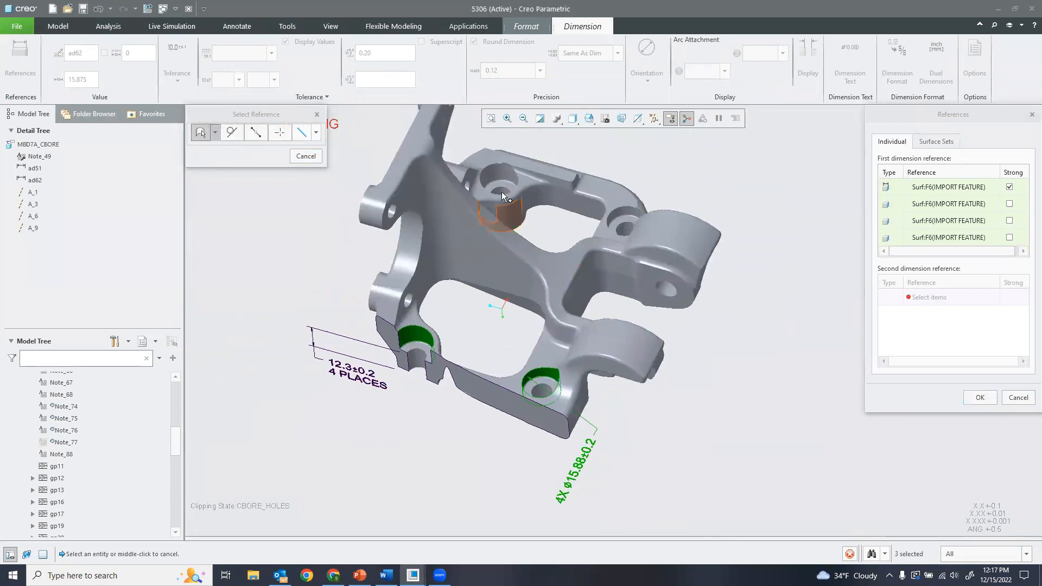
pyautogui.keyDown('ctrl'); pyautogui.click(492, 165); pyautogui.keyUp('ctrl')
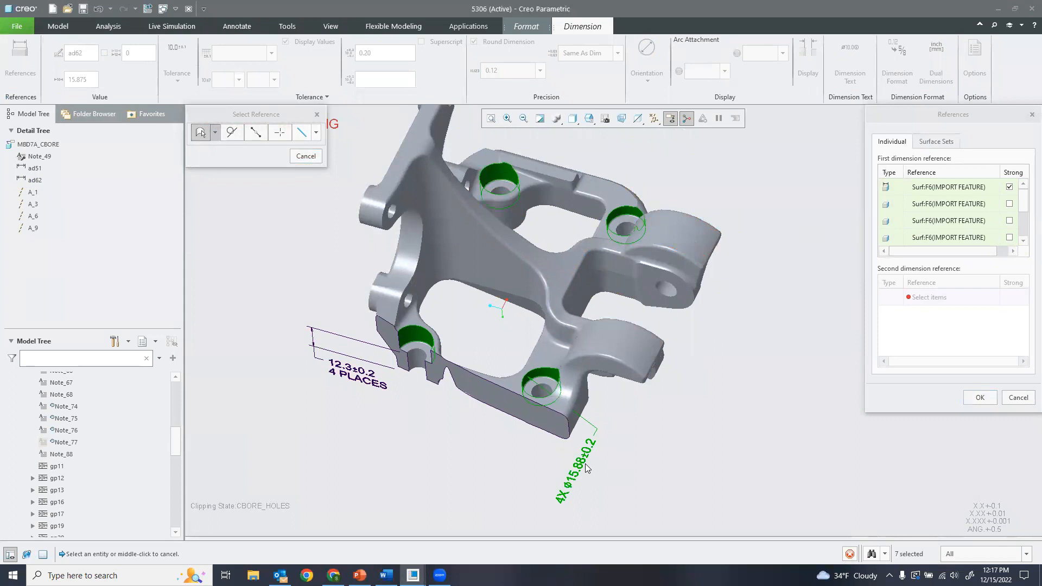
pyautogui.click(980, 397)
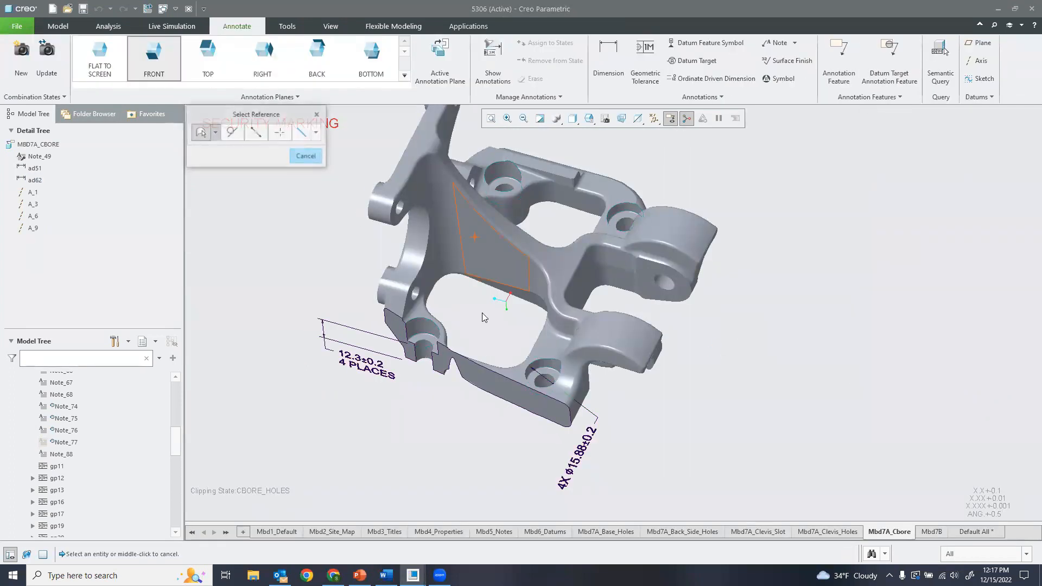
# Step: Run a semantic query on the 4X counterbore diameter dimension to check its referenced surfaces
pyautogui.click(586, 436)
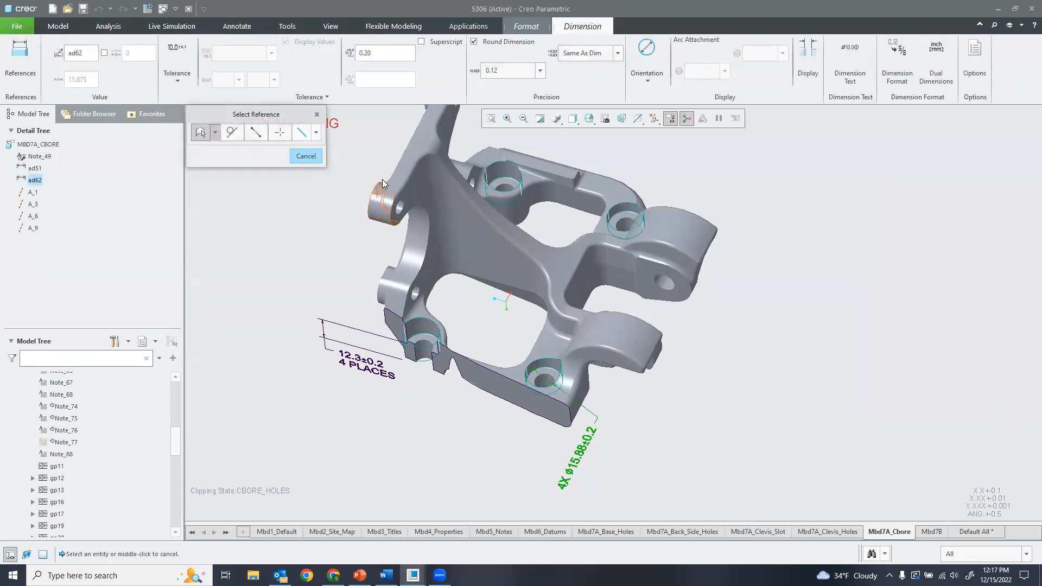
pyautogui.click(305, 155)
pyautogui.click(941, 60)
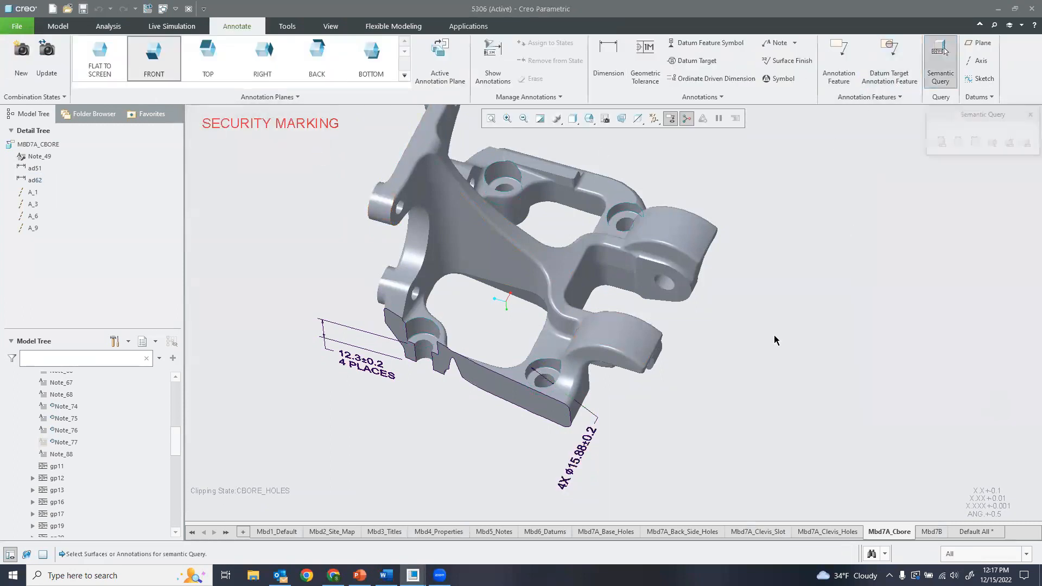
pyautogui.click(577, 464)
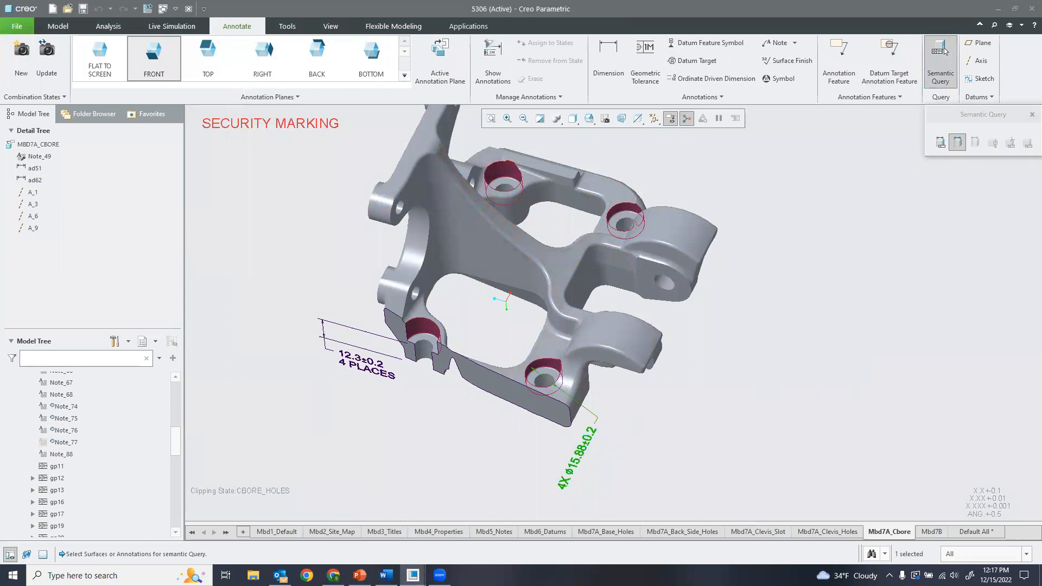
pyautogui.click(1032, 114)
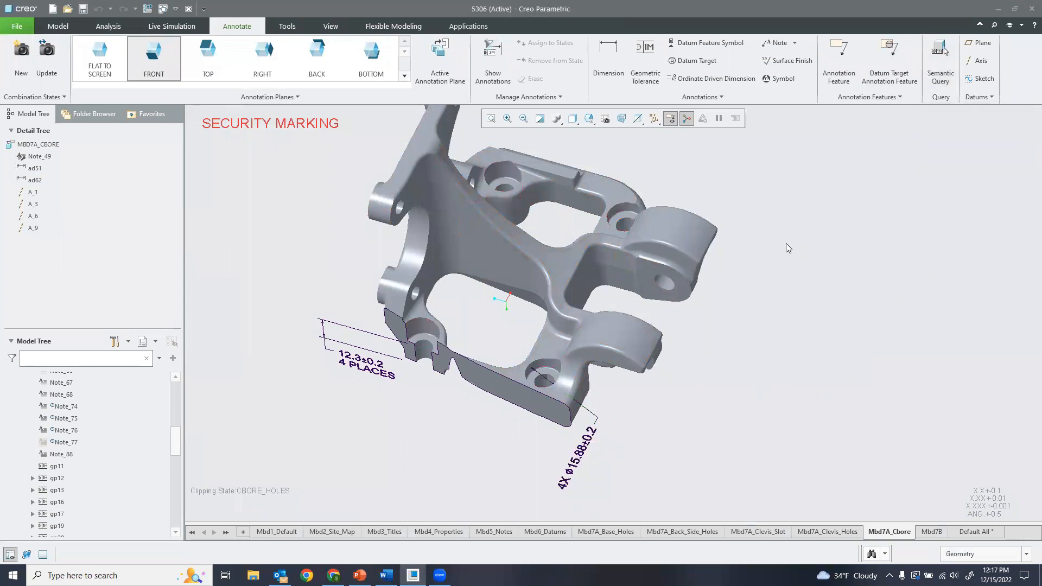
# Step: Attach a geometric tolerance to the 4X counterbore diameter dimension and make it a perpendicularity control
pyautogui.scroll(-3, 624, 206)
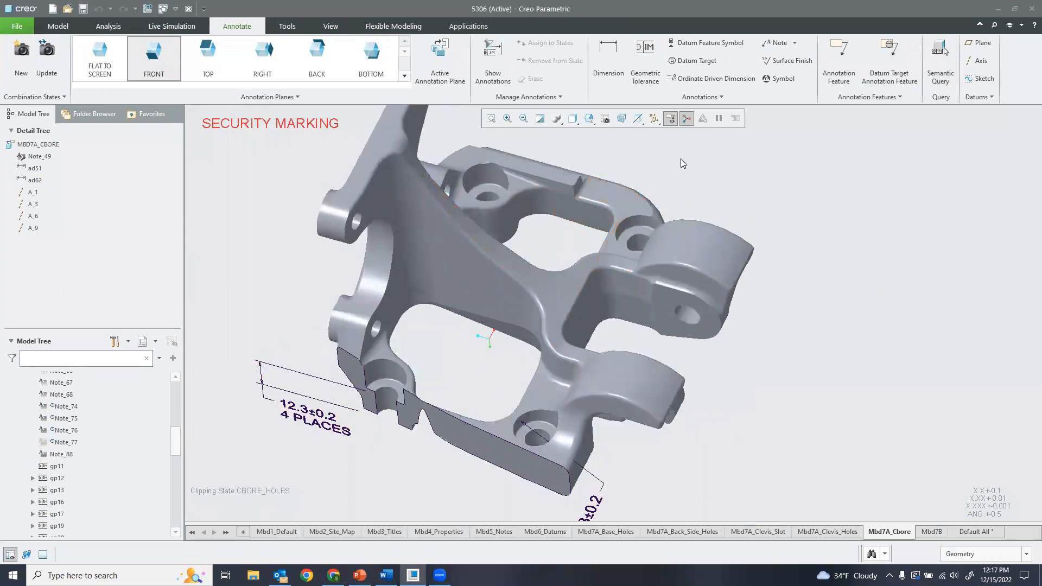
pyautogui.scroll(3, 655, 171)
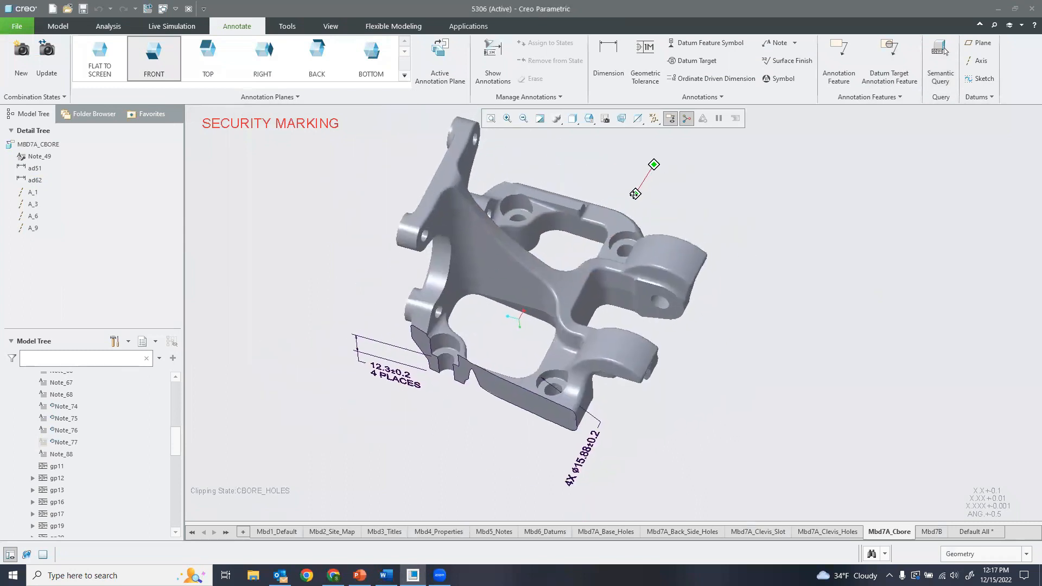
pyautogui.click(645, 64)
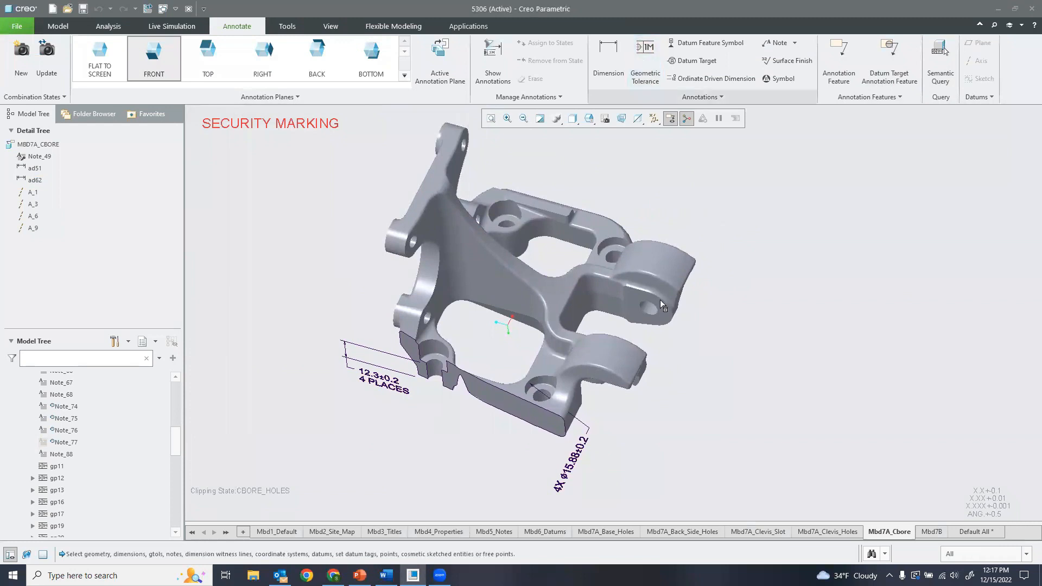
pyautogui.click(570, 472)
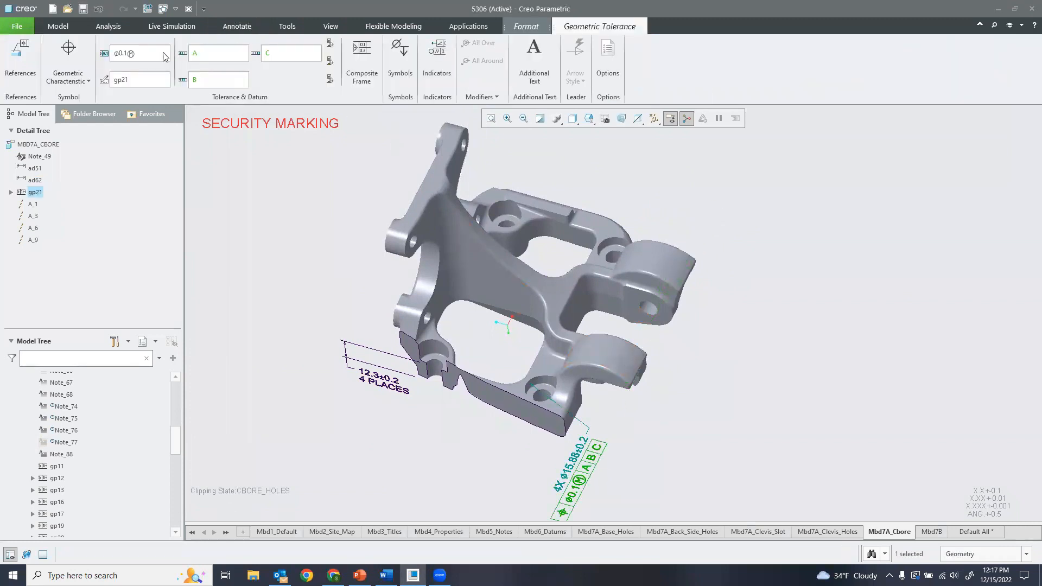
pyautogui.click(61, 71)
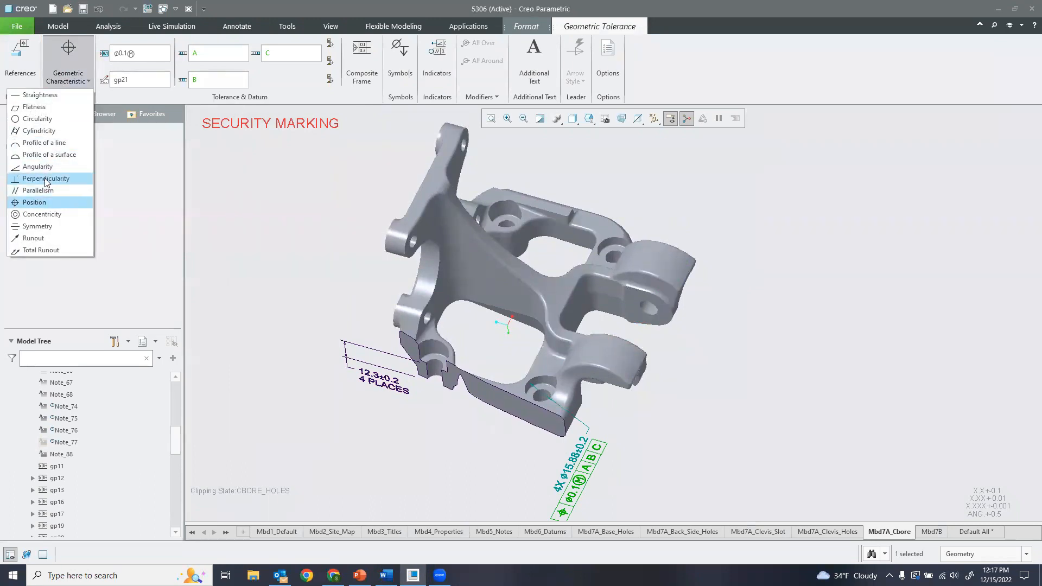
pyautogui.click(33, 177)
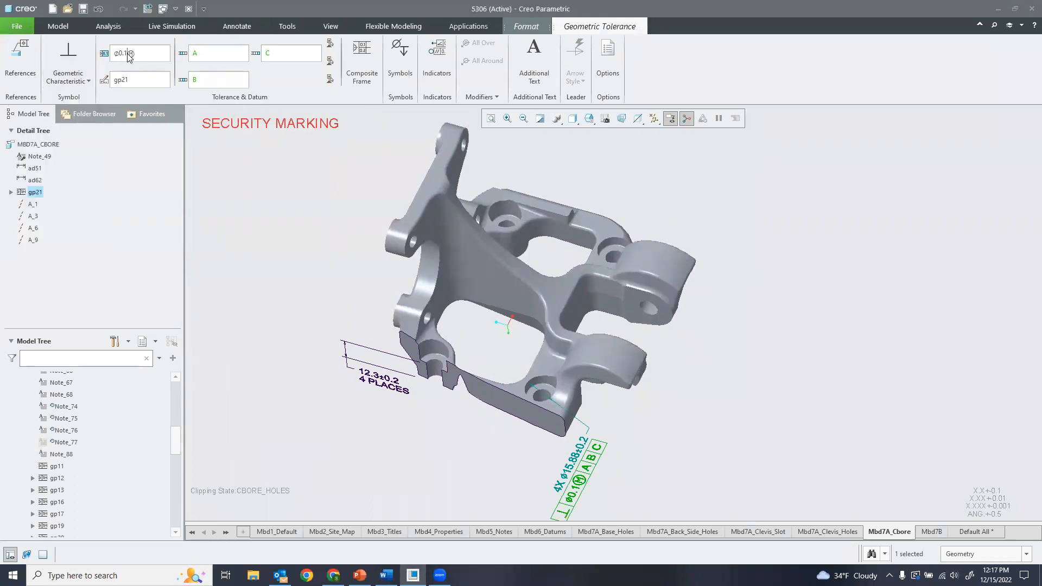
# Step: Set the perpendicularity tolerance value to 0.2 and remove datum references B and C from its frame
pyautogui.write('2')
pyautogui.press('Return')
pyautogui.moveTo(211, 76); pyautogui.dragTo(145, 77)
pyautogui.press('Delete')
pyautogui.moveTo(274, 51); pyautogui.dragTo(257, 54)
pyautogui.press('Delete')
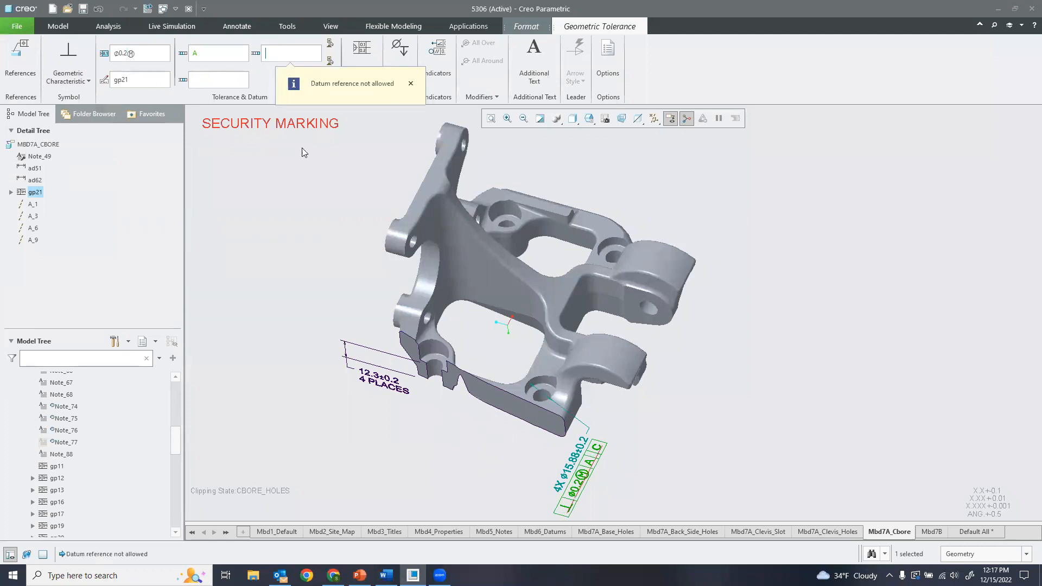
pyautogui.click(734, 237)
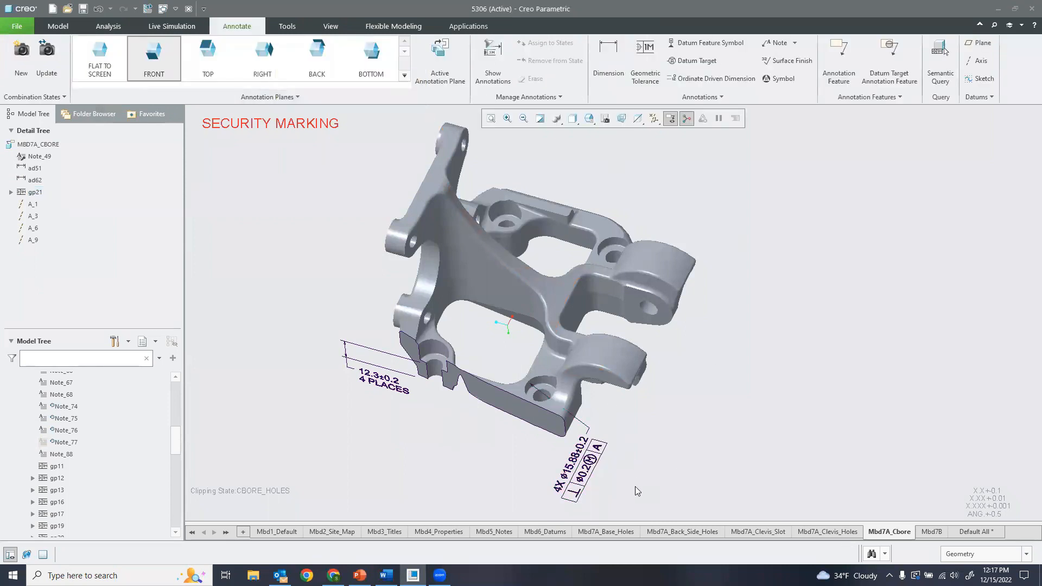
# Step: Open the View Manager and look through the list of all combination states
pyautogui.keyDown('shift'); pyautogui.moveTo(637, 244); pyautogui.dragTo(627, 255, button='middle'); pyautogui.keyUp('shift')
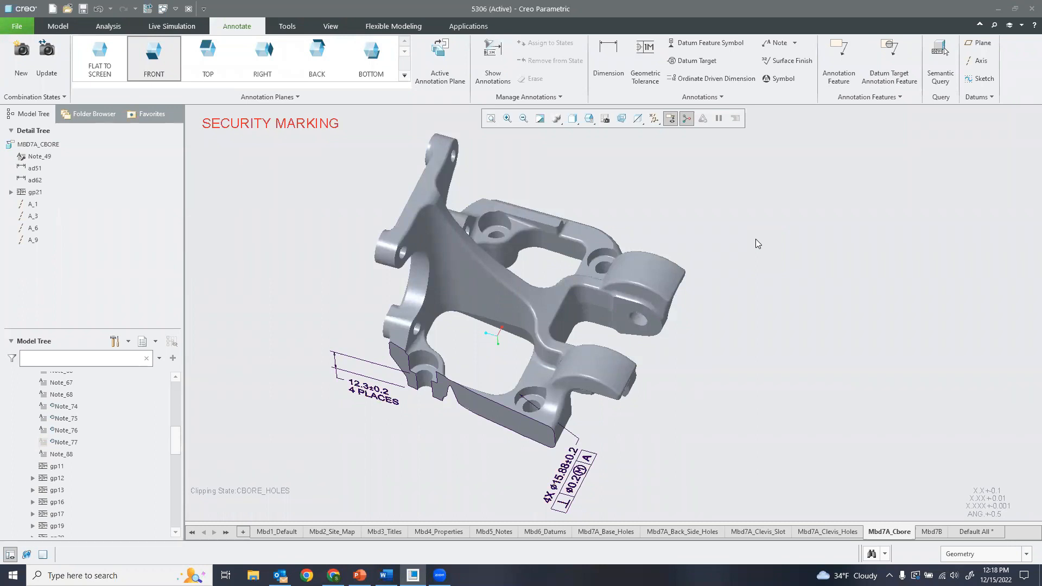
pyautogui.keyDown('shift'); pyautogui.moveTo(723, 263); pyautogui.dragTo(720, 255, button='middle'); pyautogui.keyUp('shift')
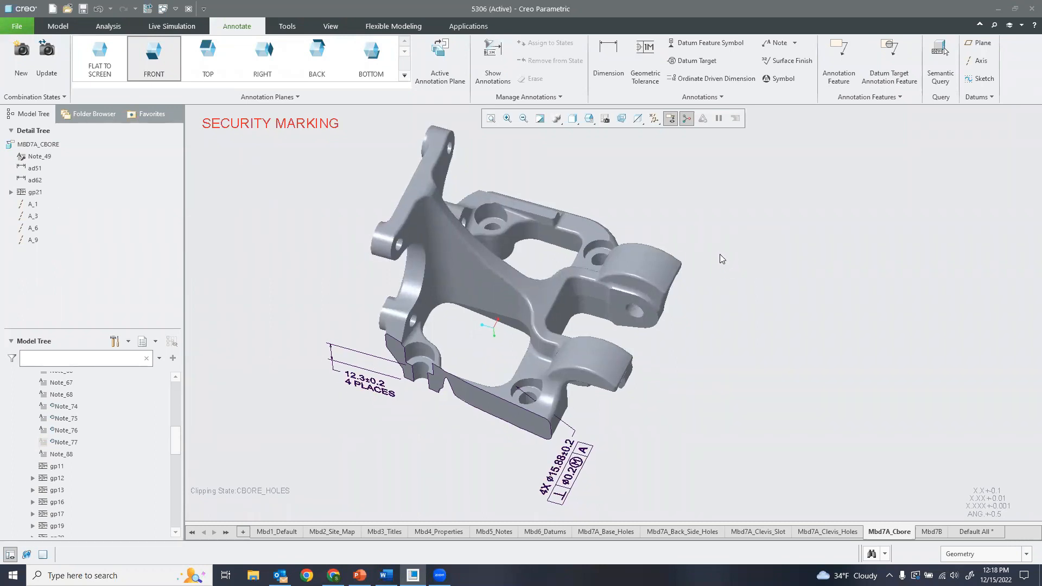
pyautogui.click(606, 119)
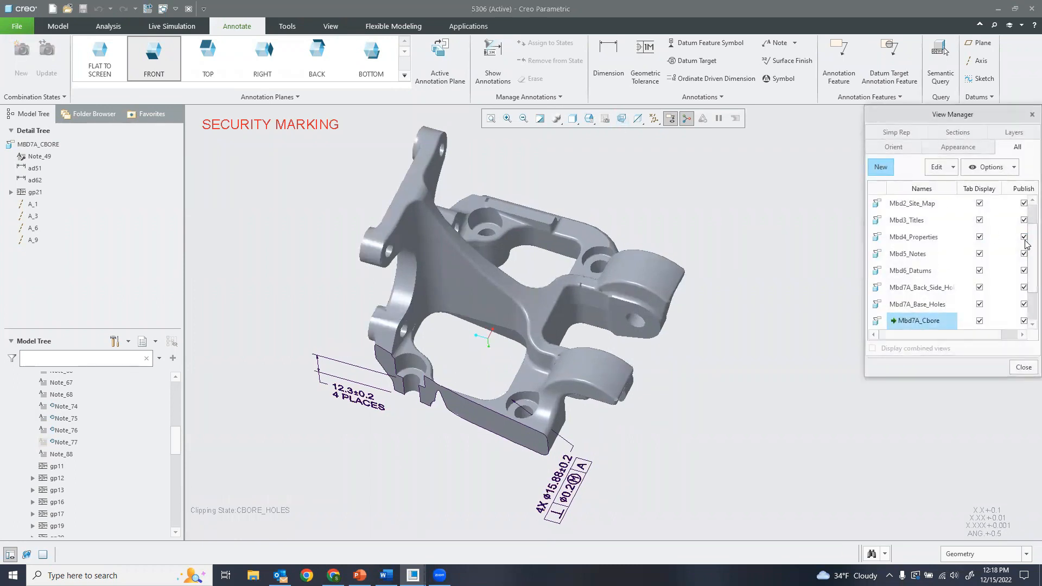
pyautogui.scroll(-3, 1025, 266)
pyautogui.scroll(4, 1026, 266)
pyautogui.scroll(-3, 1025, 266)
pyautogui.scroll(3, 1026, 265)
pyautogui.moveTo(956, 117); pyautogui.dragTo(896, 128)
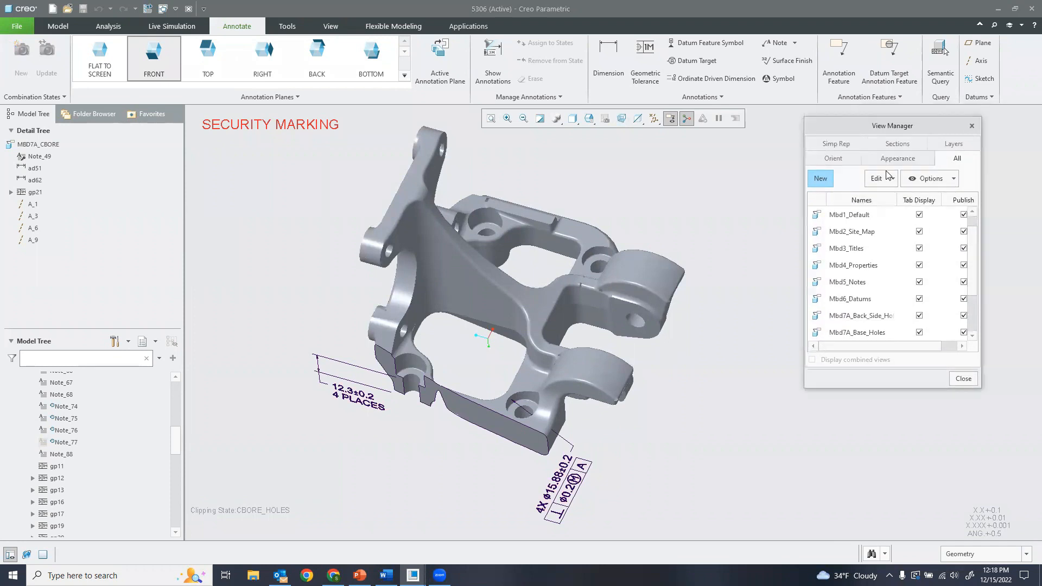
pyautogui.click(854, 235)
pyautogui.scroll(-4, 859, 326)
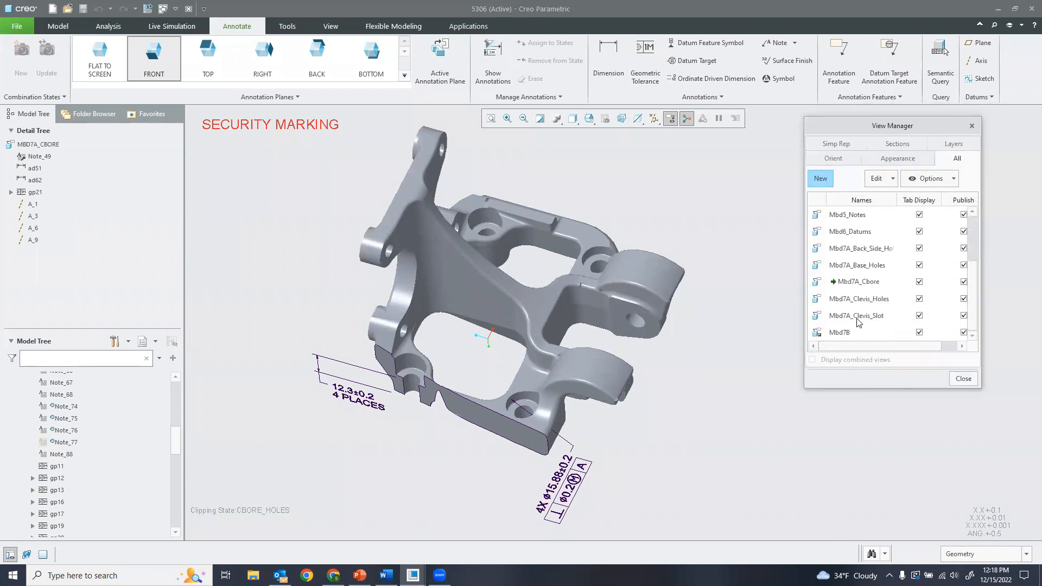
# Step: Review the representation and cross section options in the Mbd7A_Clevis_Holes state's definition, accept it and close the View Manager
pyautogui.rightClick(857, 306)
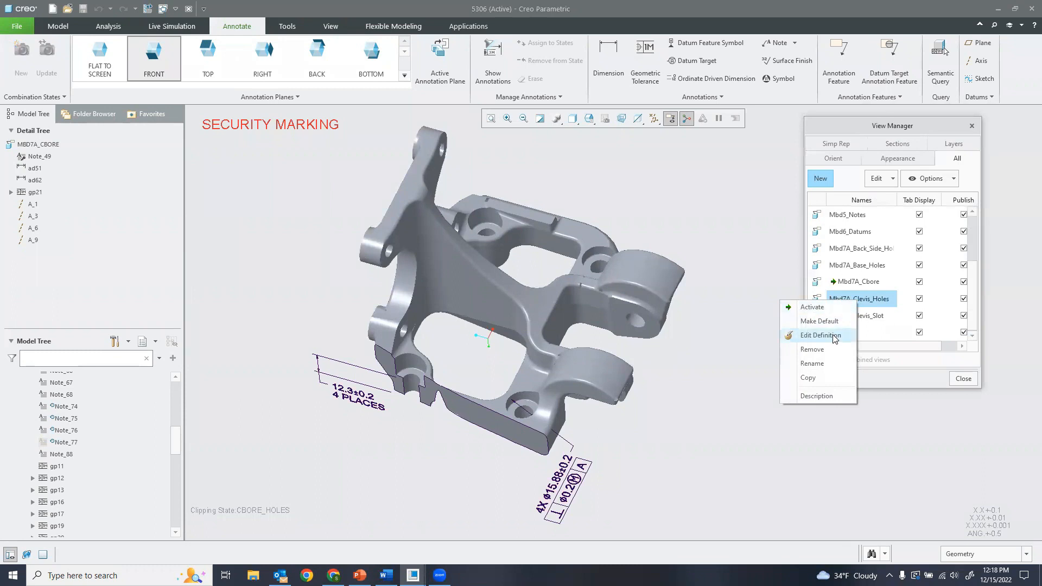
pyautogui.click(831, 336)
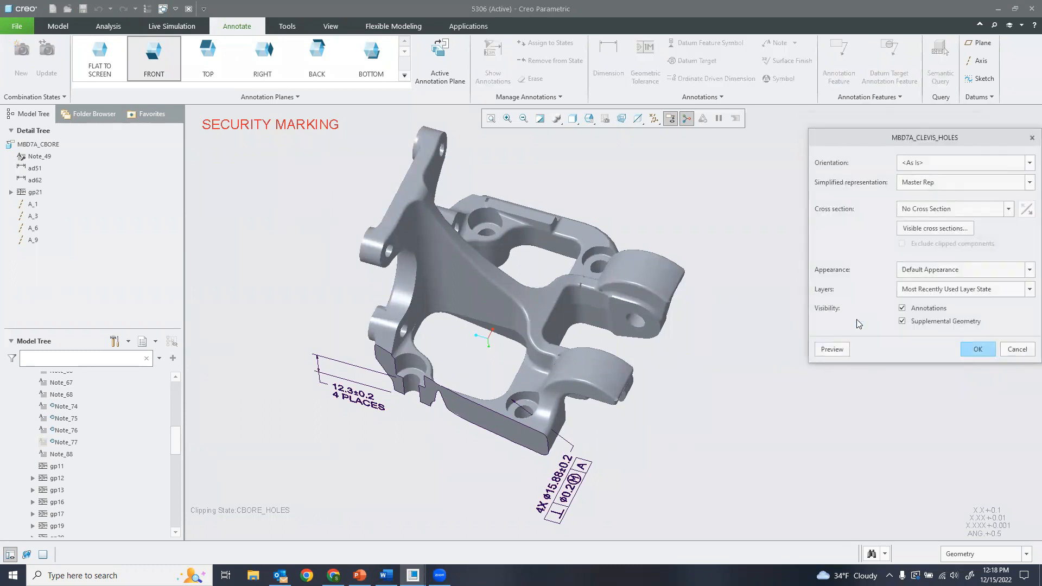
pyautogui.click(944, 187)
pyautogui.click(933, 185)
pyautogui.click(936, 212)
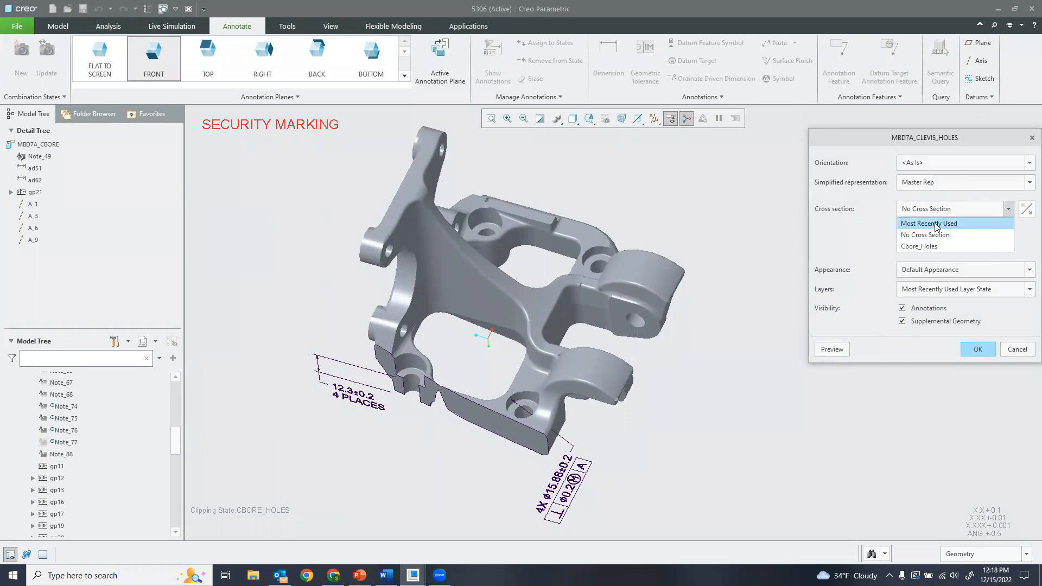
pyautogui.click(938, 210)
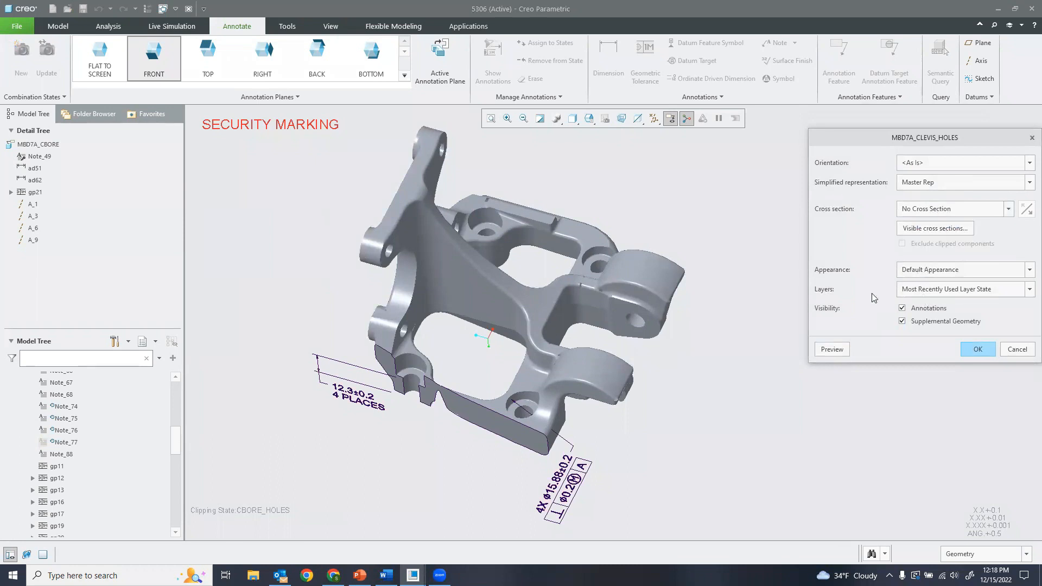
pyautogui.click(976, 350)
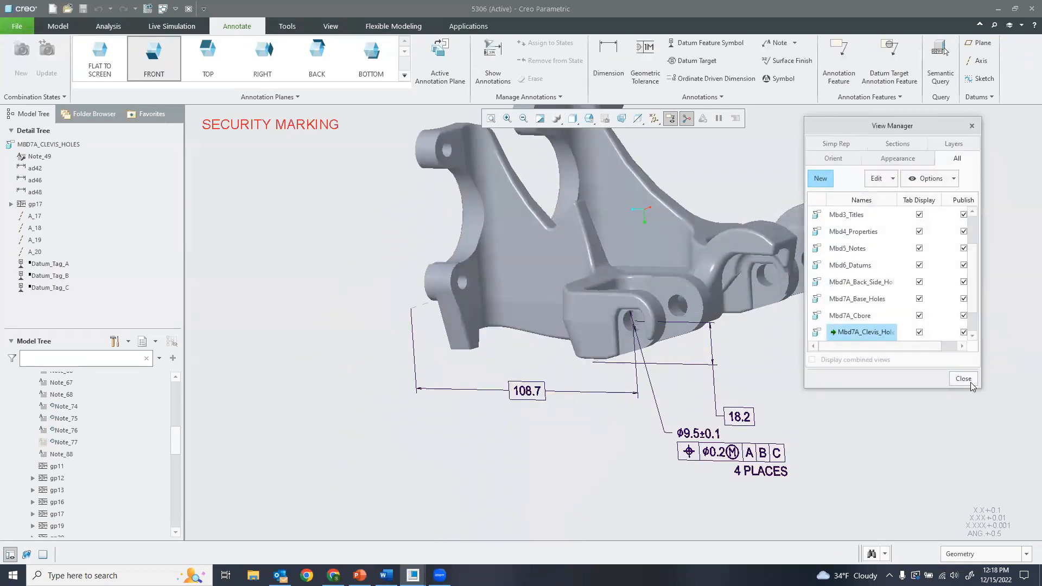
pyautogui.click(968, 380)
# Step: Return to the Mbd7A_Cbore combination state
pyautogui.click(932, 531)
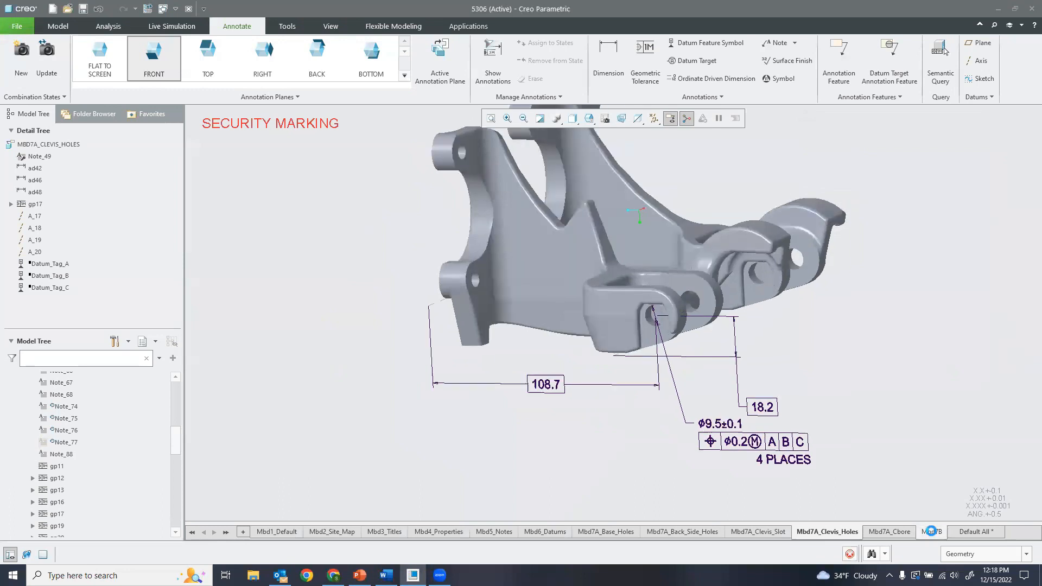
pyautogui.click(888, 532)
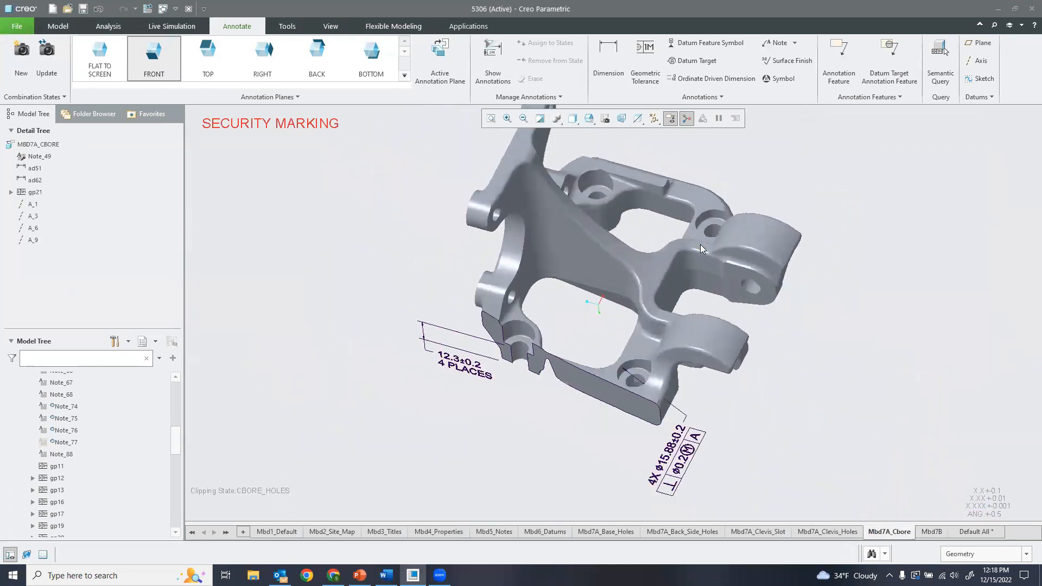
pyautogui.moveTo(706, 224)
pyautogui.mouseDown(button='middle')
pyautogui.moveTo(646, 233)
pyautogui.moveTo(618, 256)
pyautogui.moveTo(670, 254)
pyautogui.mouseUp(button='middle')
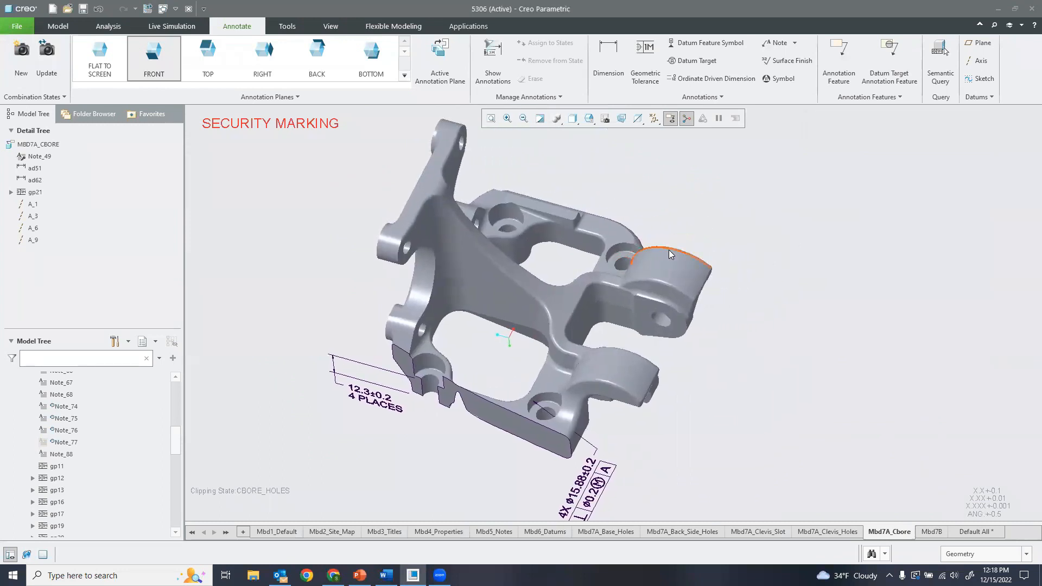
pyautogui.scroll(-1, 688, 265)
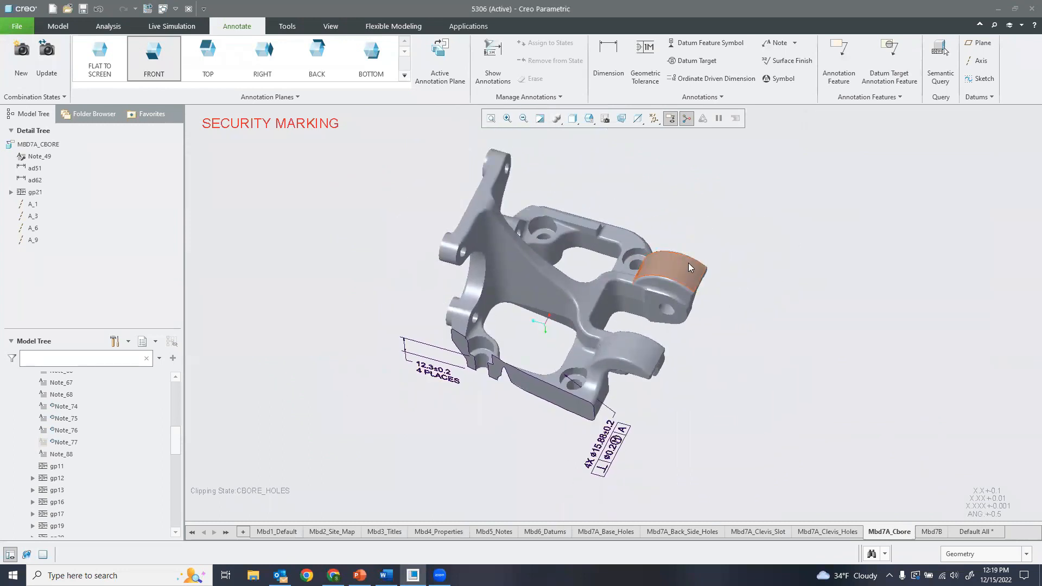
pyautogui.keyDown('shift'); pyautogui.moveTo(700, 294); pyautogui.dragTo(687, 291, button='middle'); pyautogui.keyUp('shift')
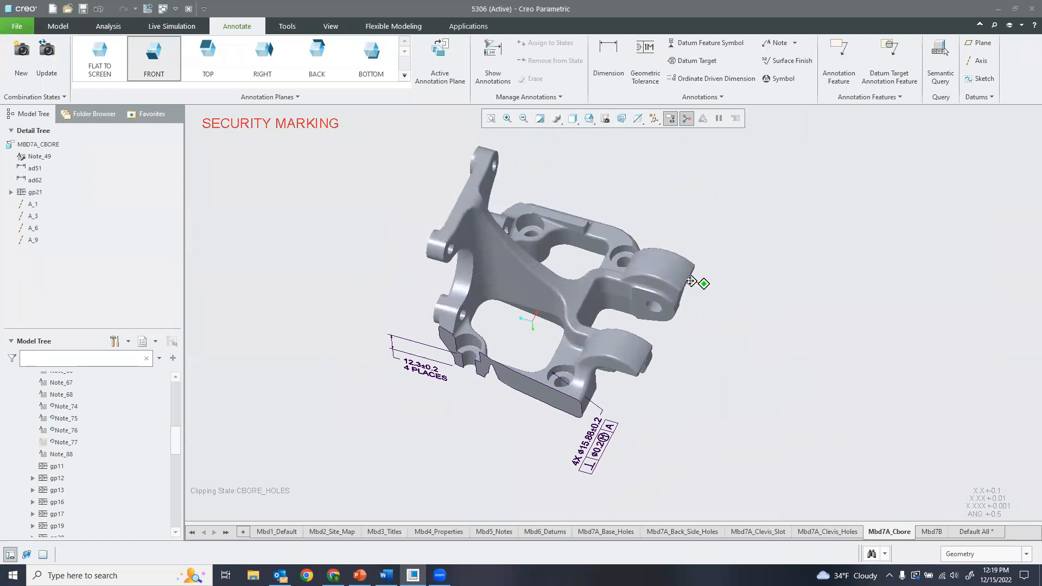
# Step: Start the GD&T Advisor application and examine its feature tree and advisor messages, hiding and reshowing the information messages
pyautogui.click(464, 27)
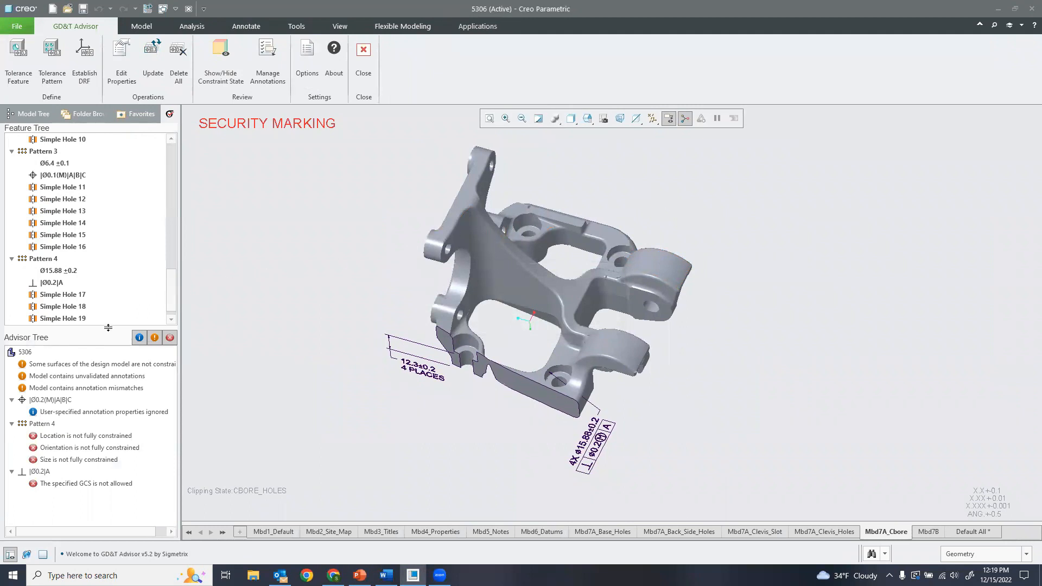
pyautogui.moveTo(107, 326); pyautogui.dragTo(106, 362)
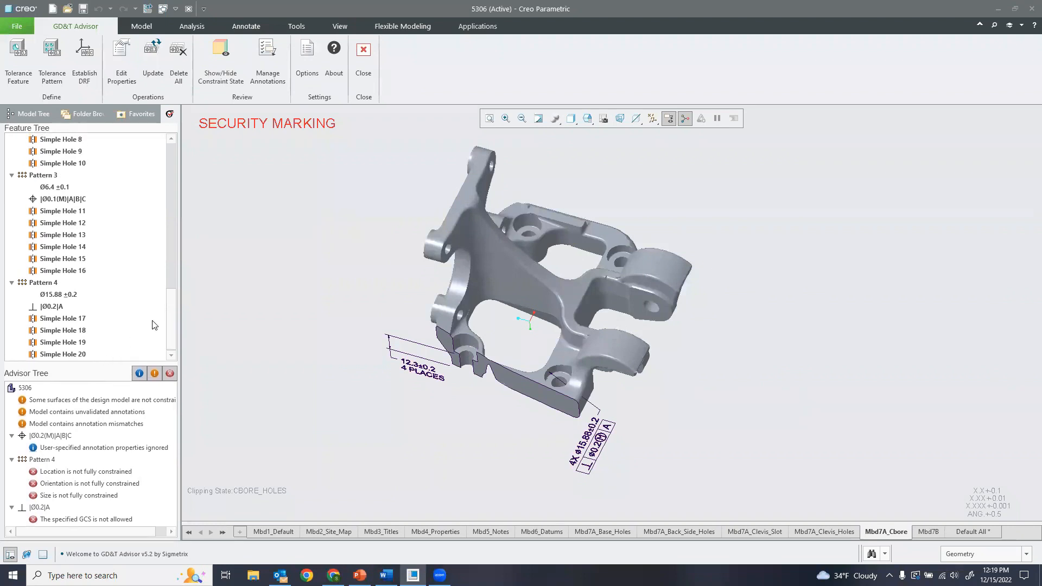
pyautogui.moveTo(171, 318); pyautogui.dragTo(179, 170)
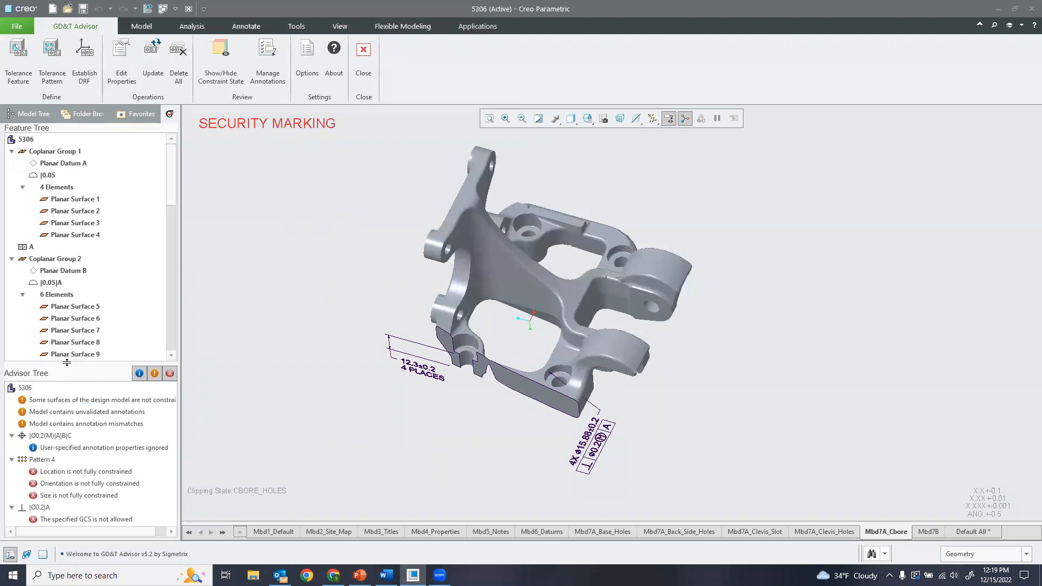
pyautogui.moveTo(68, 363); pyautogui.dragTo(76, 293)
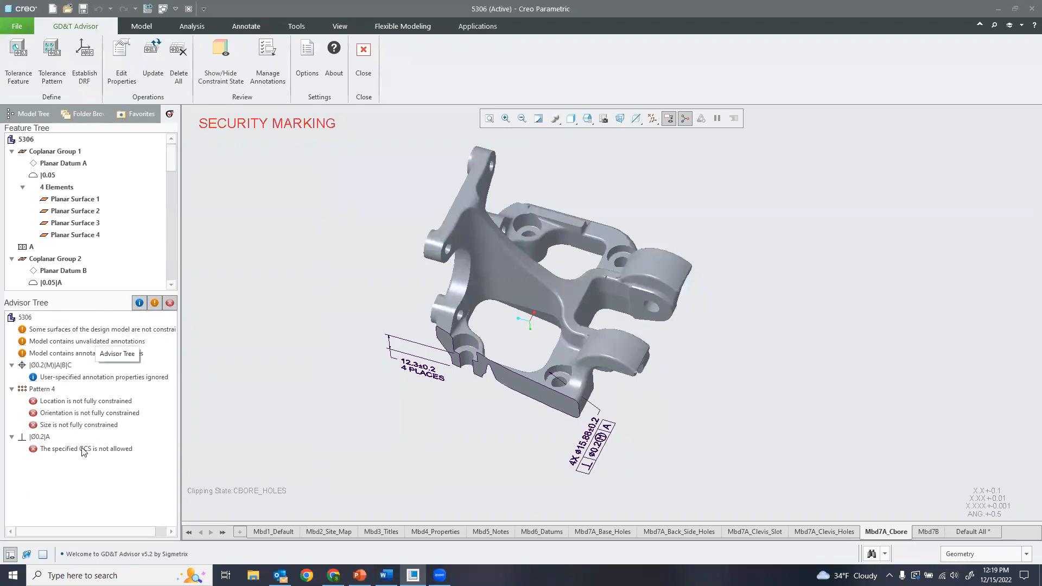
pyautogui.click(142, 305)
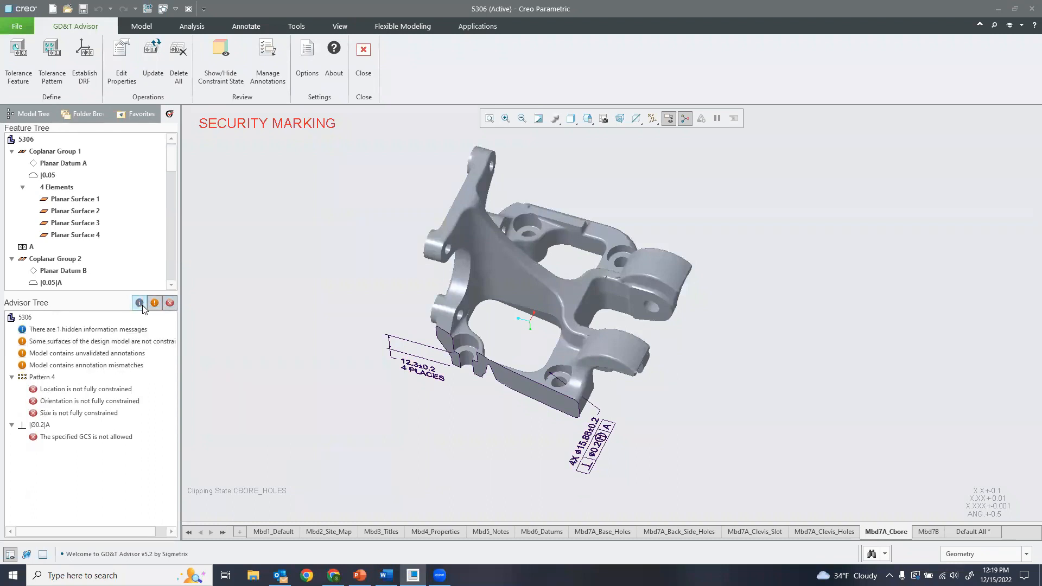
pyautogui.click(140, 302)
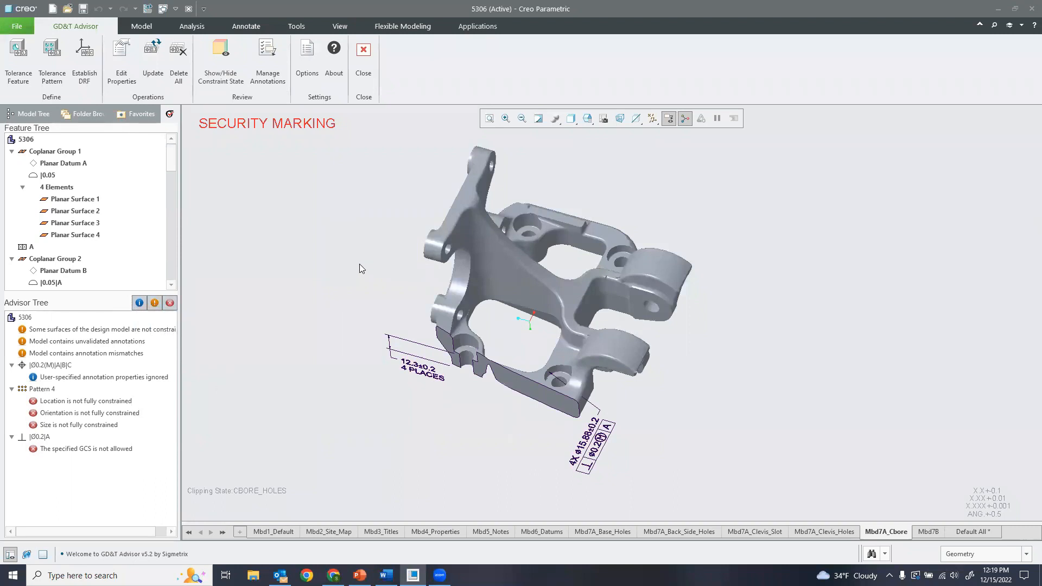
# Step: Review the tolerancing standard and units in the model properties, closing them without changes
pyautogui.moveTo(372, 260); pyautogui.dragTo(378, 268, button='middle')
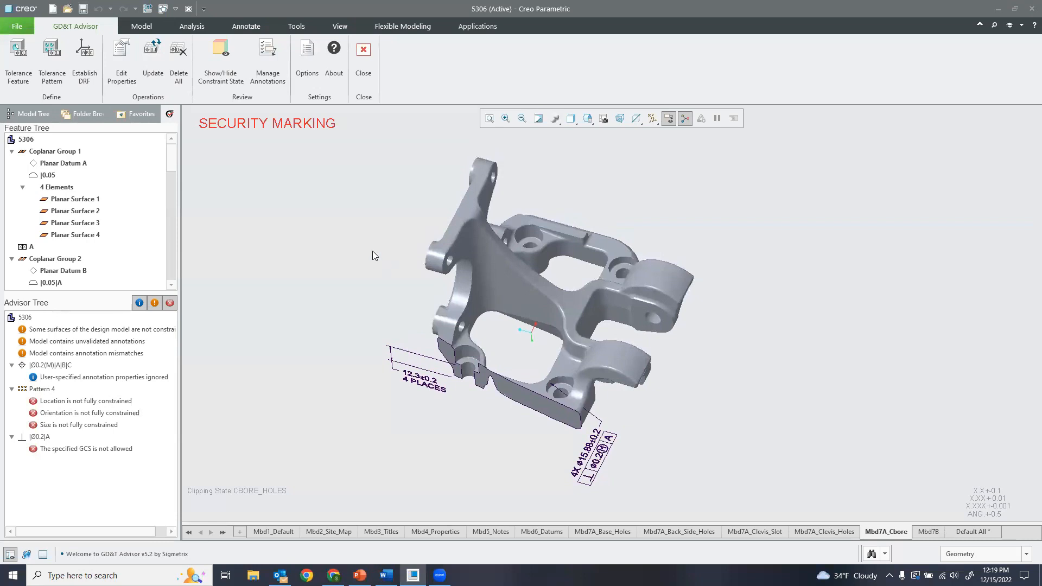
pyautogui.click(122, 60)
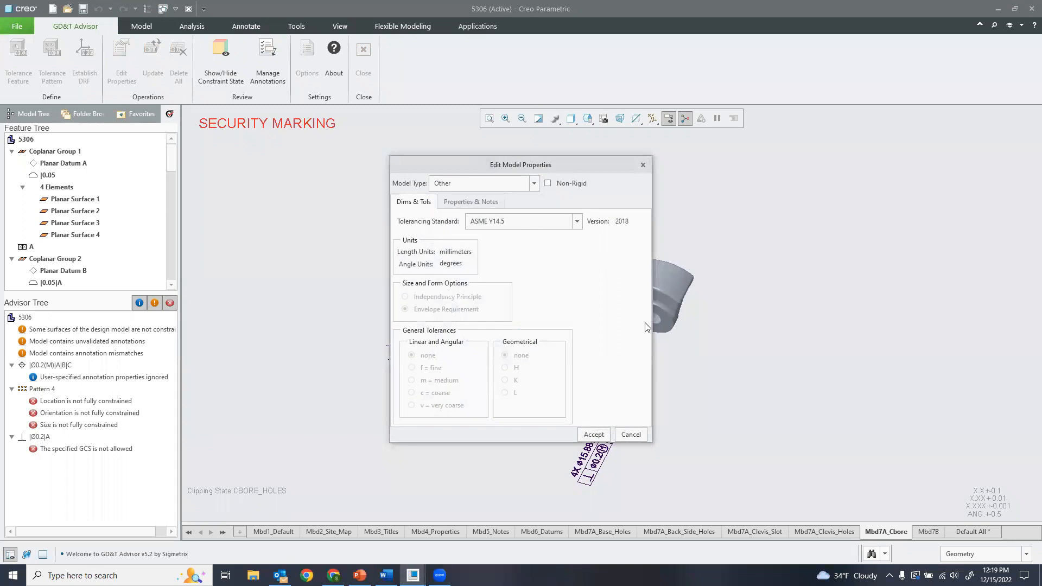
pyautogui.click(630, 434)
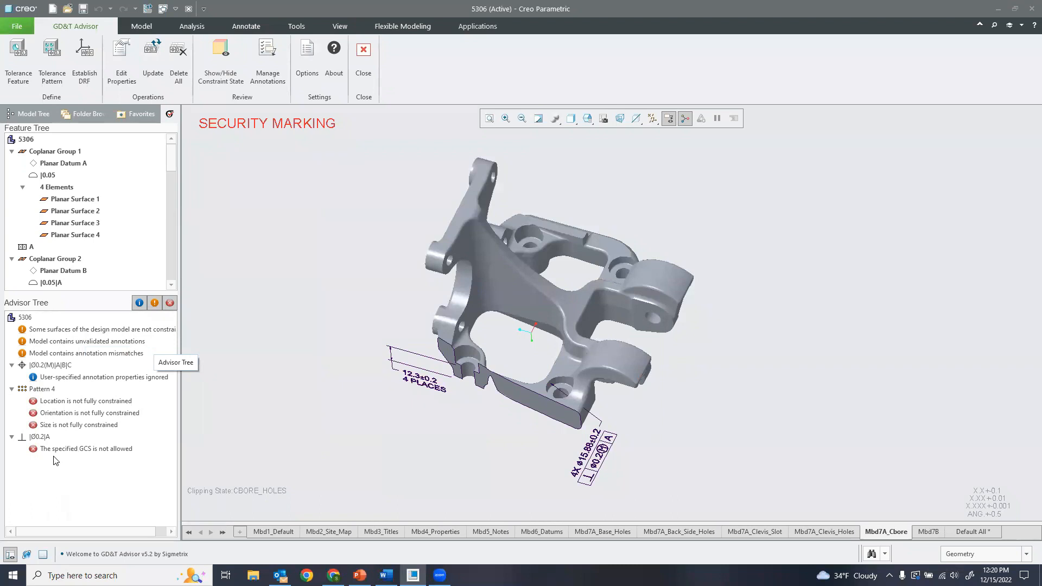
# Step: Locate the perpendicularity tolerance behind the "The specified GCS is not allowed" message, read the message's help page and close it
pyautogui.click(94, 449)
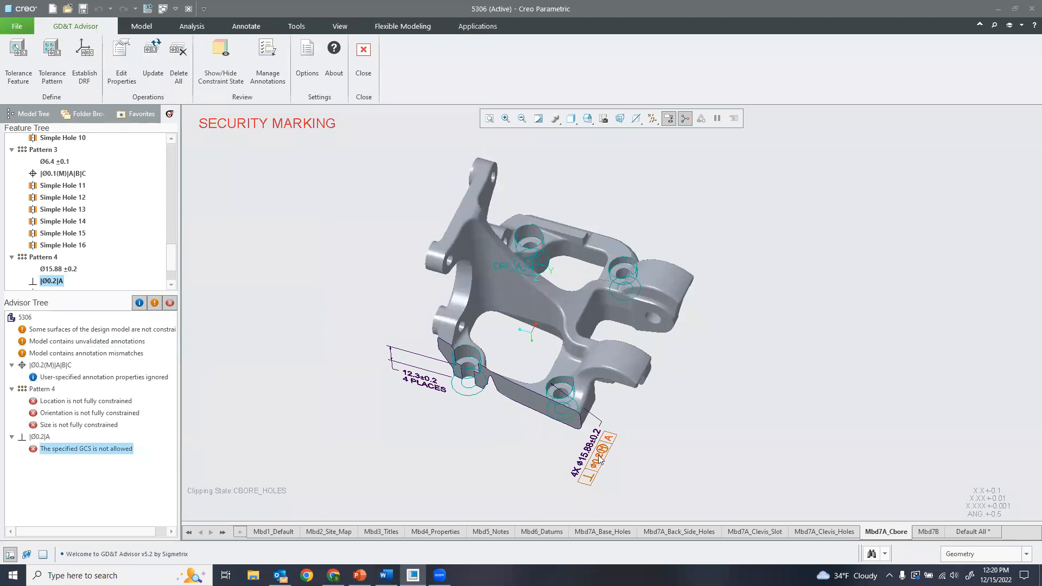
pyautogui.rightClick(87, 449)
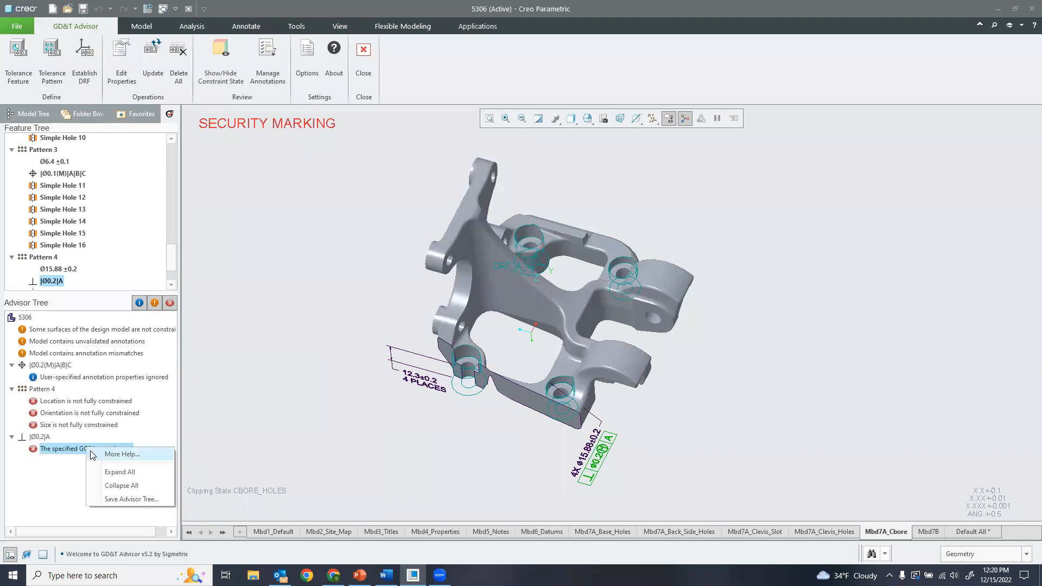
pyautogui.click(123, 454)
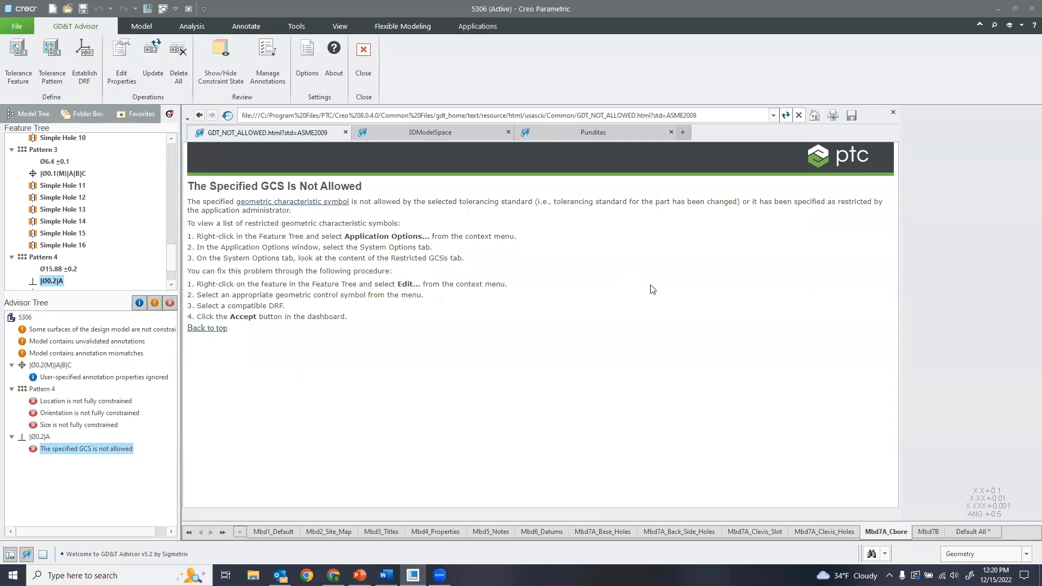
pyautogui.click(892, 113)
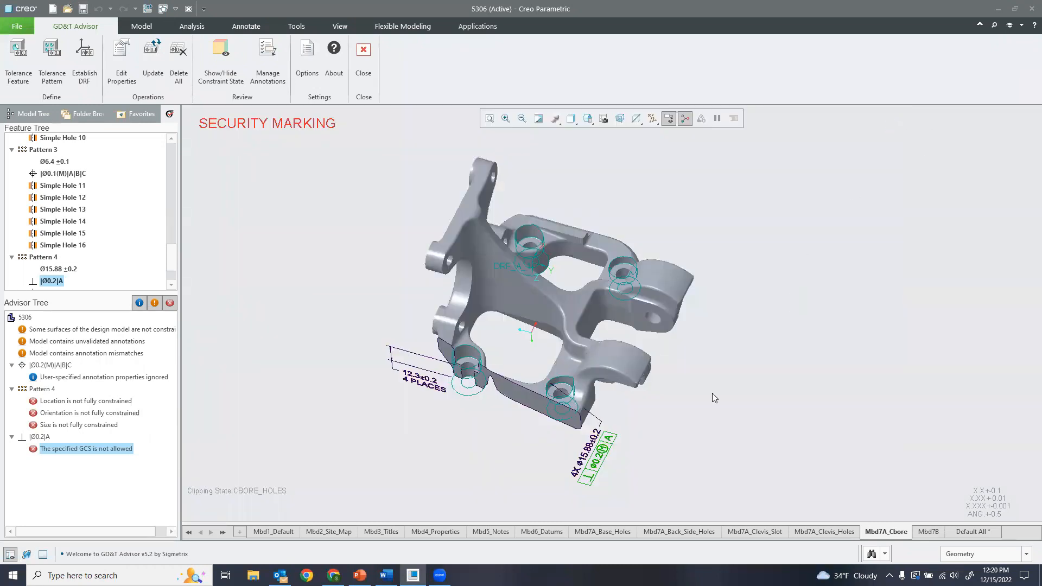
pyautogui.click(642, 438)
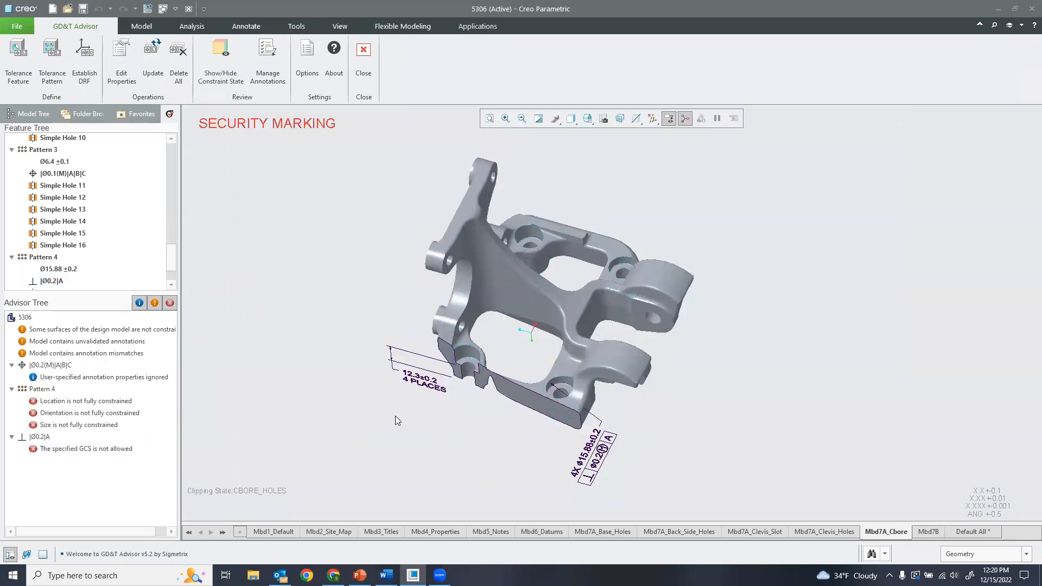
# Step: Edit Pattern 4's geometric tolerance to Position with a maximum material condition modifier, referencing datums A, B and C
pyautogui.click(44, 259)
pyautogui.rightClick(44, 259)
pyautogui.click(77, 276)
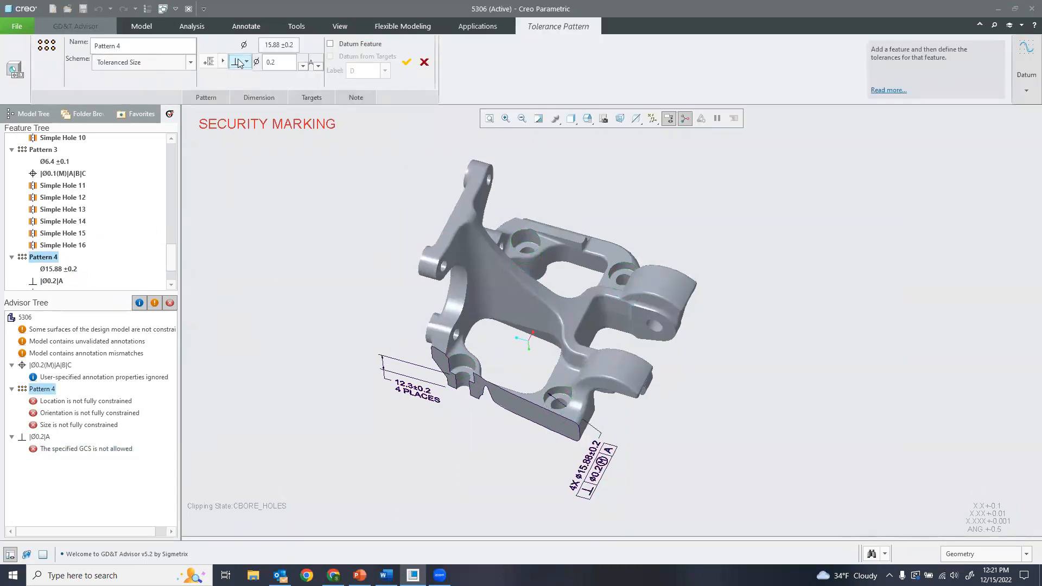
pyautogui.moveTo(167, 243); pyautogui.dragTo(169, 142)
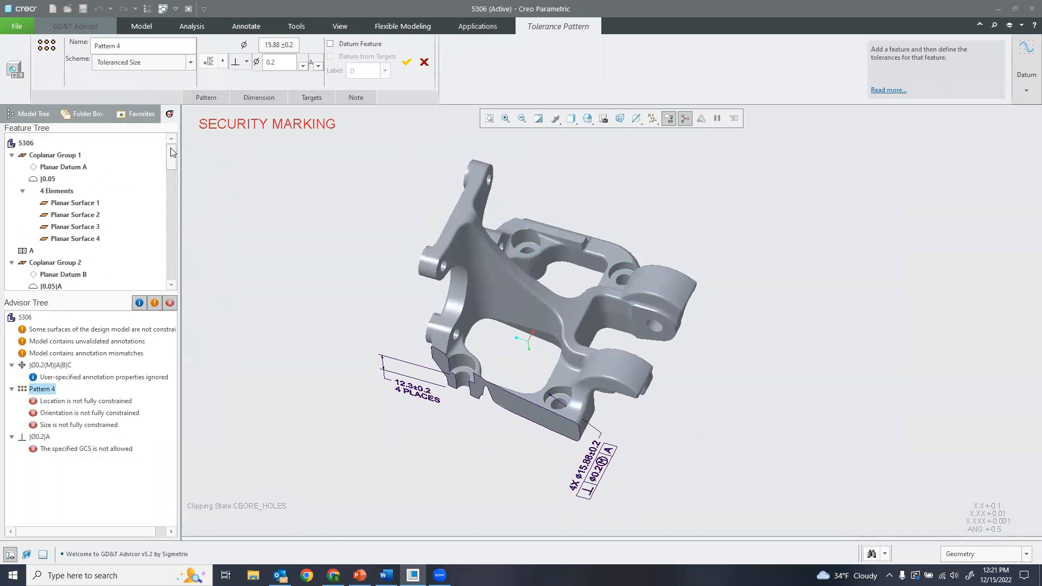
pyautogui.click(247, 63)
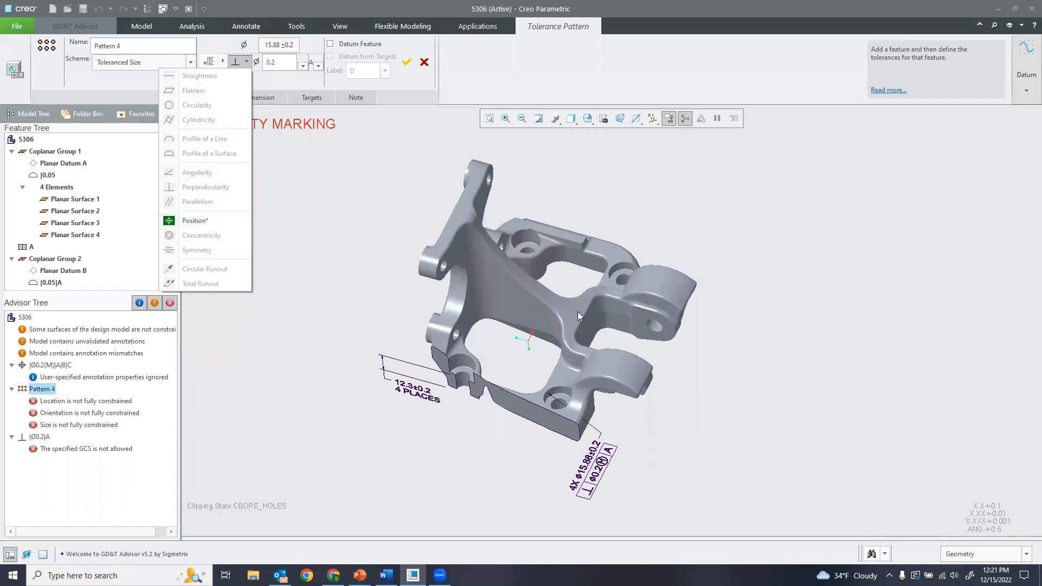
pyautogui.click(213, 222)
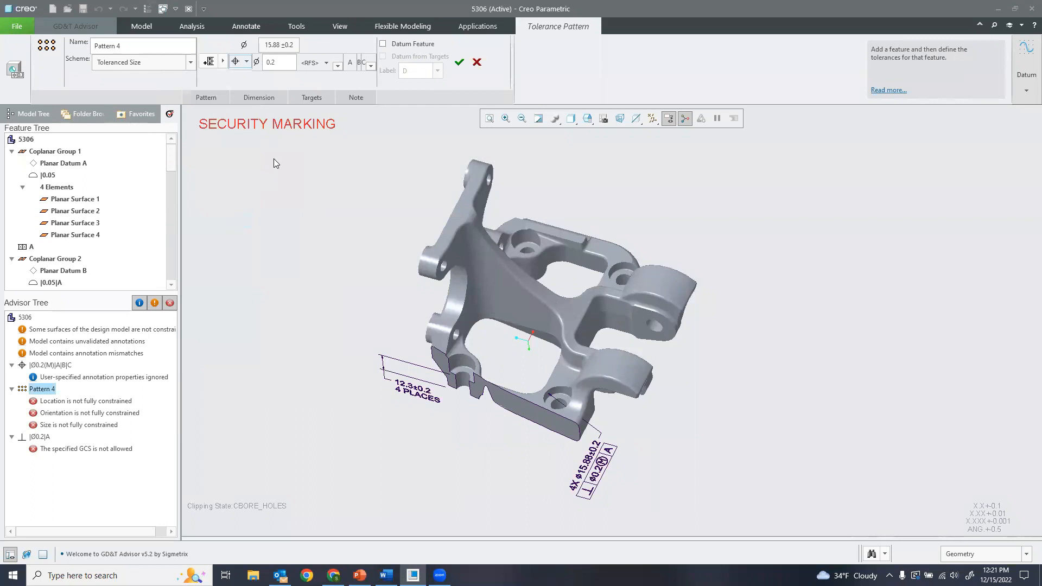
pyautogui.click(321, 63)
pyautogui.click(310, 93)
pyautogui.click(461, 64)
pyautogui.click(461, 64)
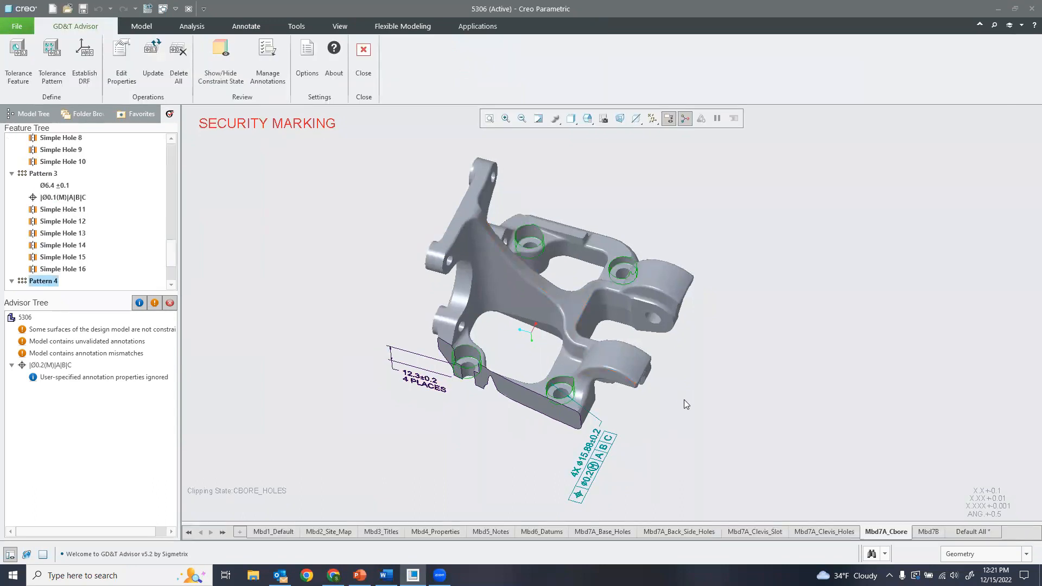
pyautogui.click(654, 457)
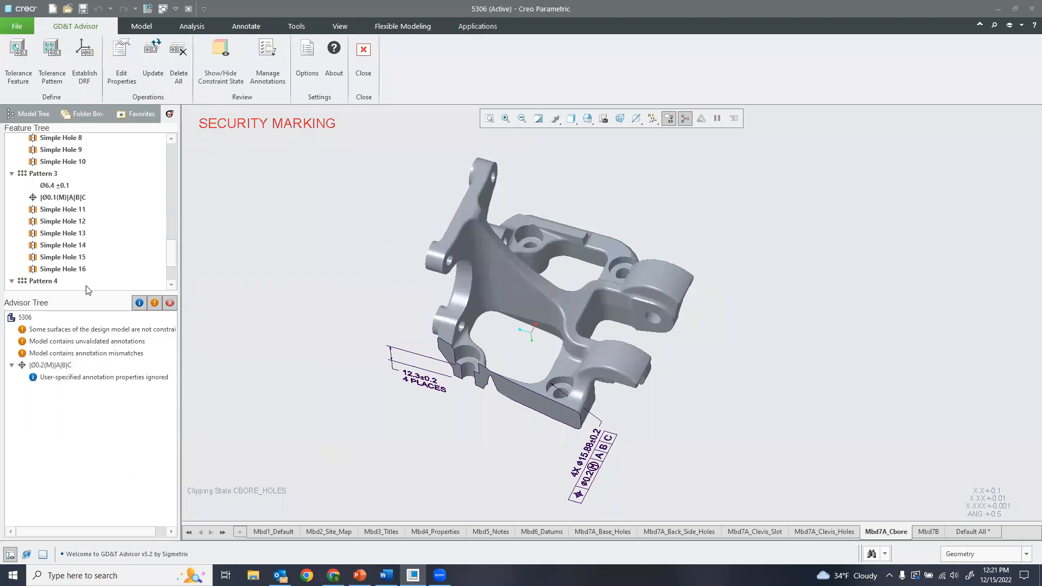
# Step: Show the model's constraint state colours and examine the advisor message about surfaces that are not constrained
pyautogui.moveTo(88, 292); pyautogui.dragTo(87, 333)
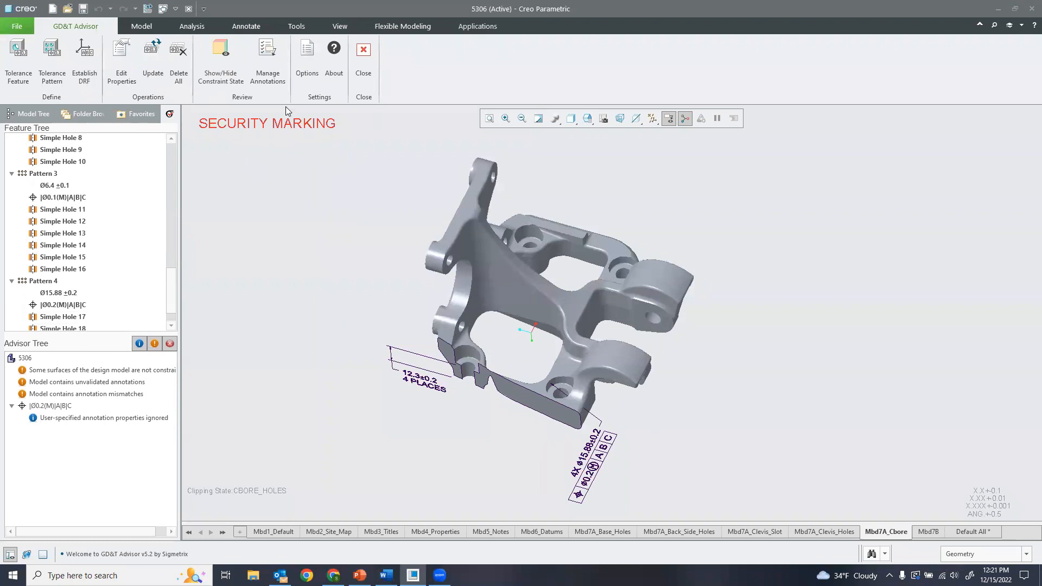
pyautogui.click(228, 53)
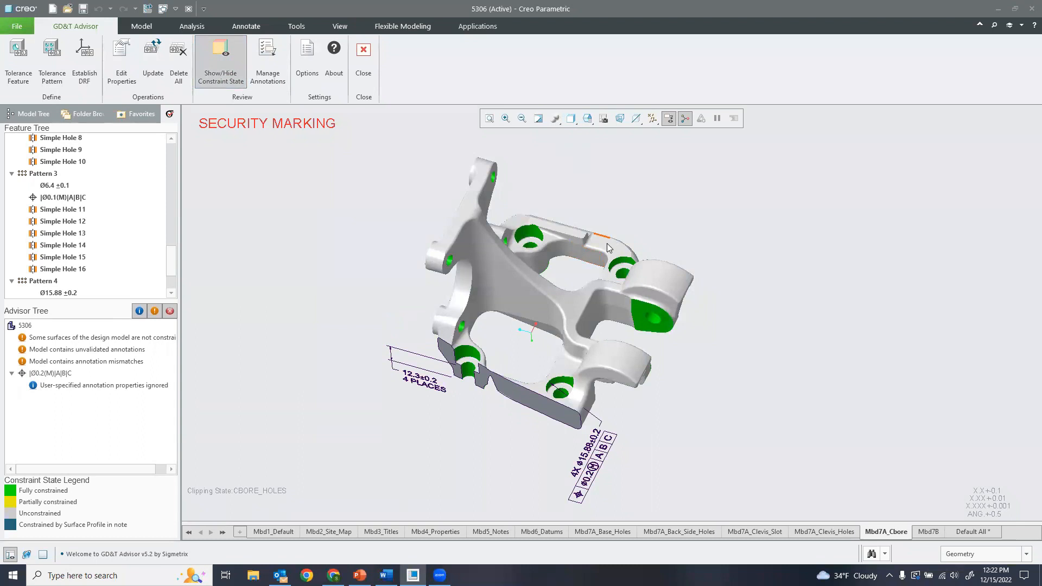
pyautogui.moveTo(543, 261)
pyautogui.mouseDown(button='middle')
pyautogui.moveTo(538, 244)
pyautogui.moveTo(531, 284)
pyautogui.mouseUp(button='middle')
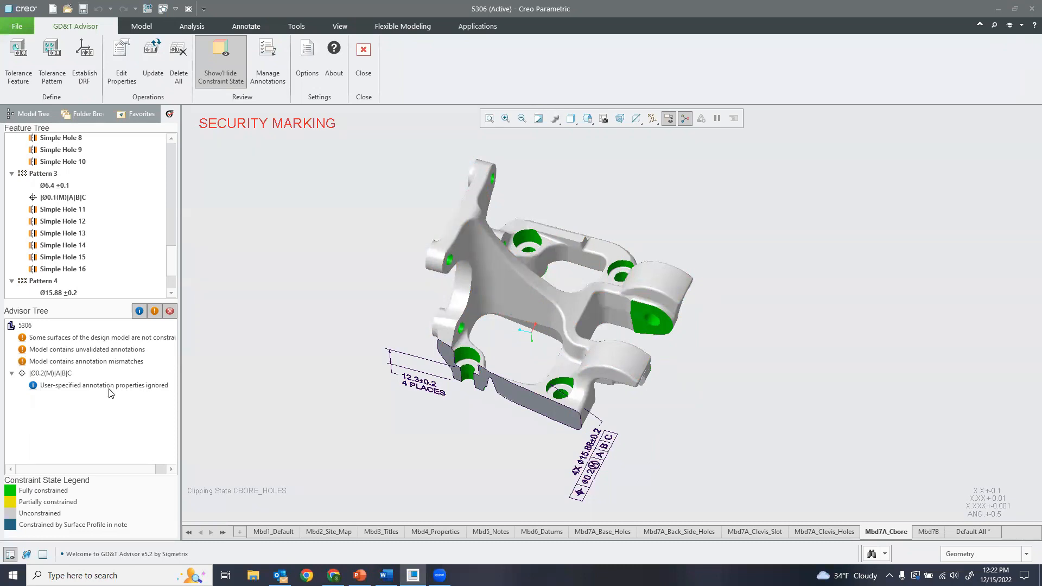
pyautogui.click(101, 341)
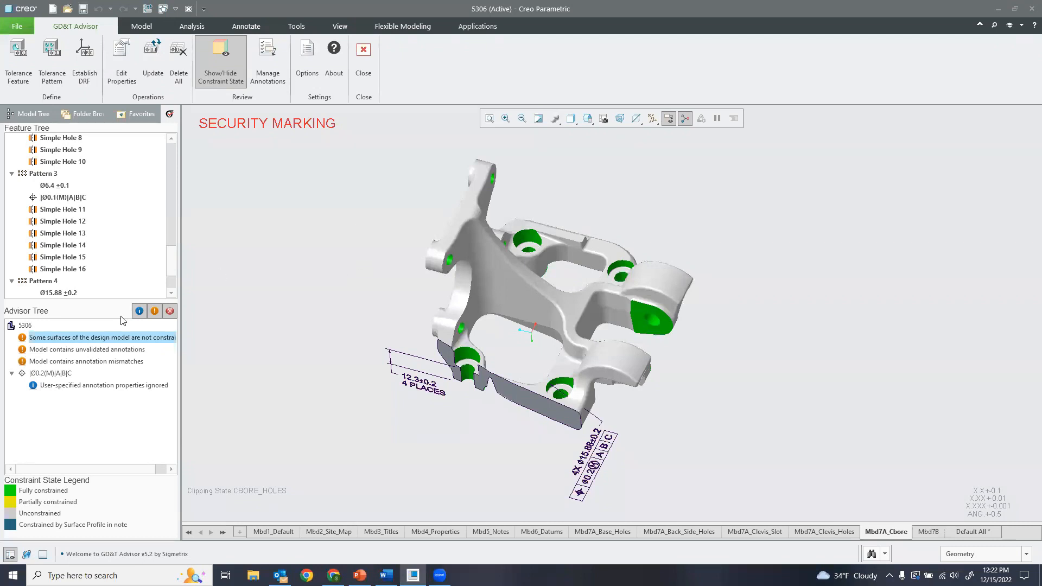
pyautogui.click(294, 209)
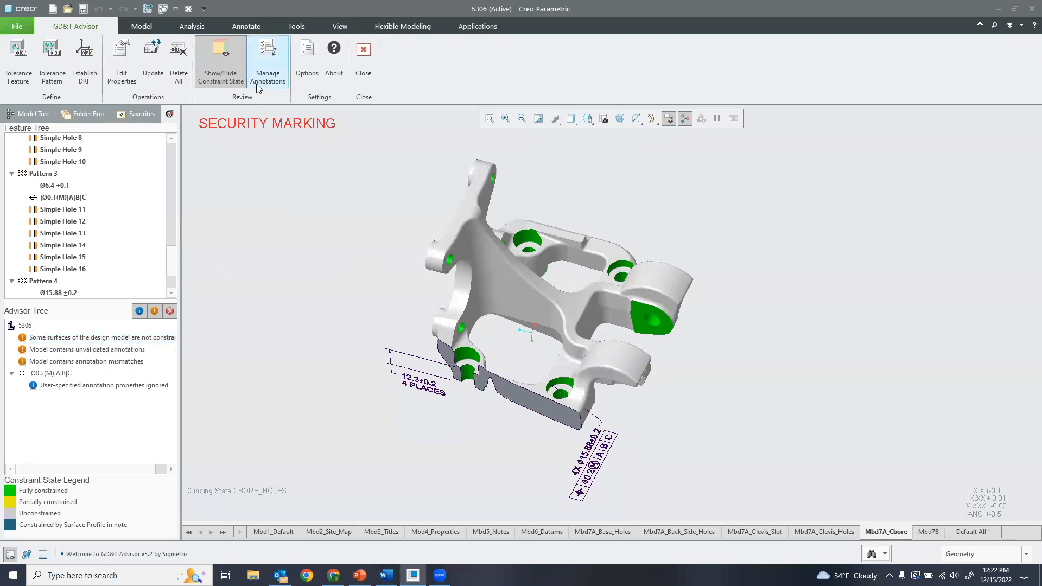
# Step: Add the General Profile note with a GENERAL_PROFILE_TOL of 0.3 to the displayed notes in the model properties
pyautogui.click(127, 64)
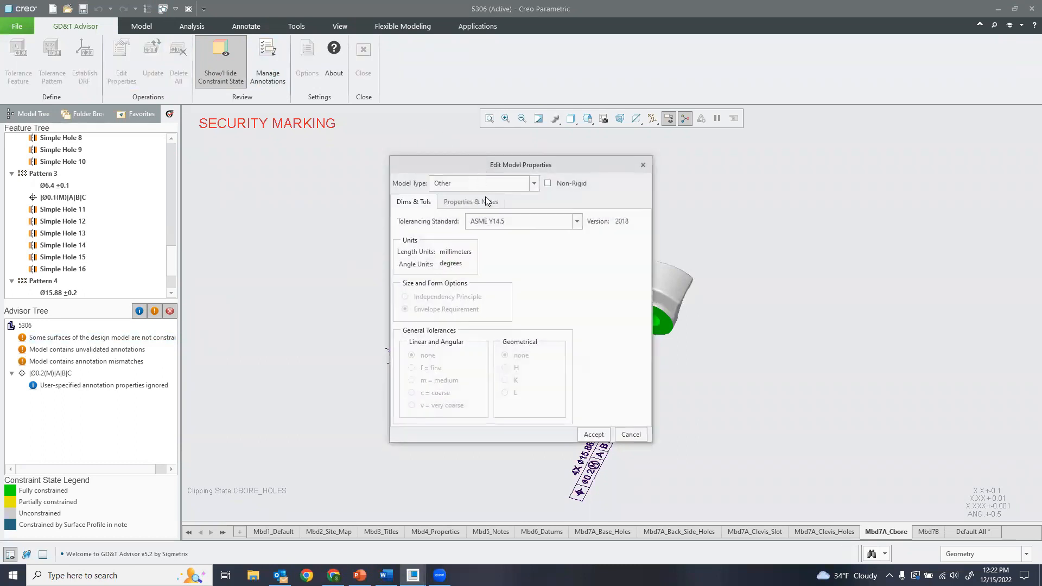
pyautogui.click(485, 200)
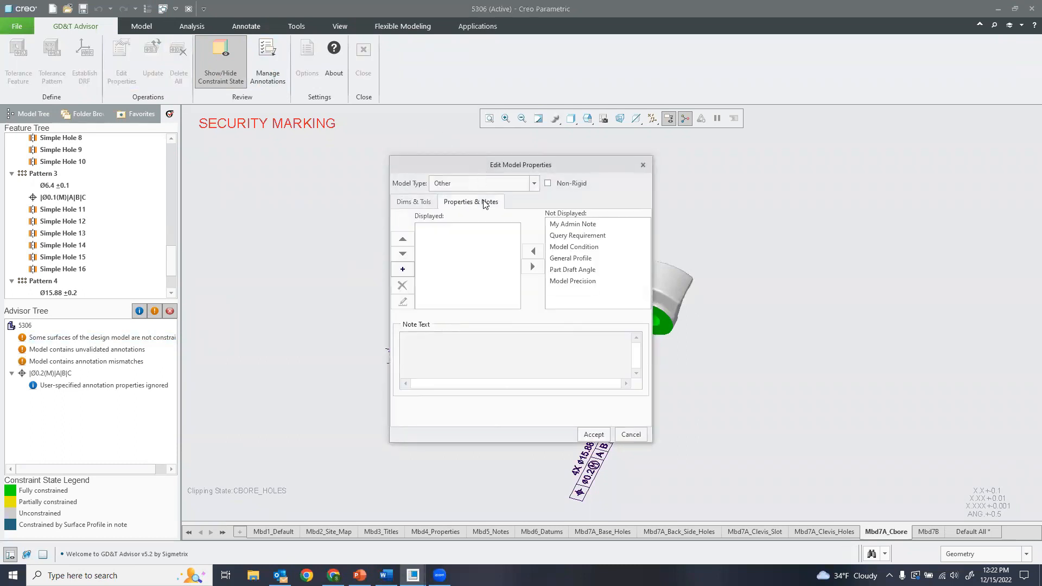
pyautogui.click(566, 260)
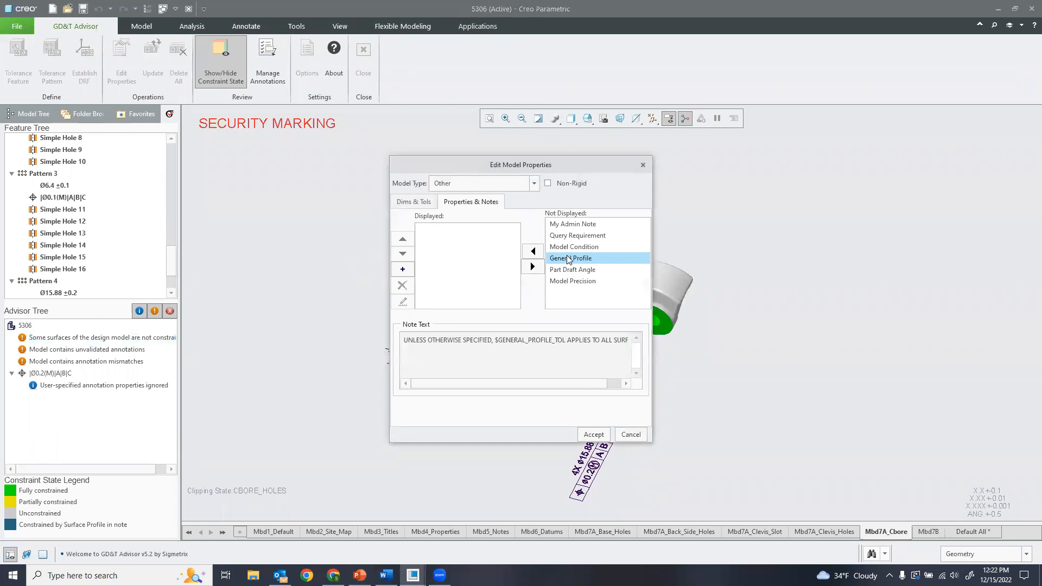
pyautogui.click(534, 251)
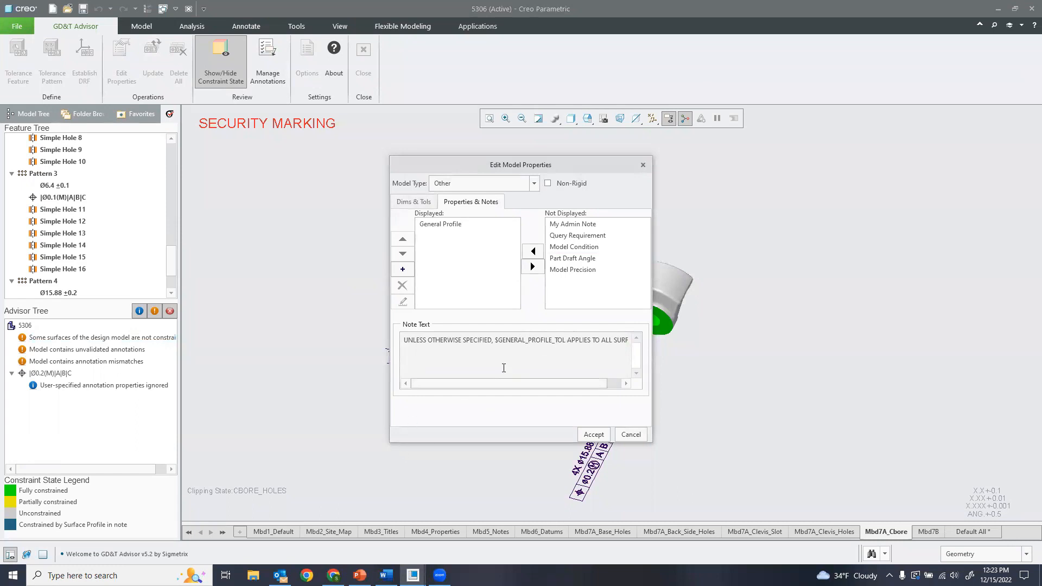
pyautogui.moveTo(523, 384); pyautogui.dragTo(544, 385)
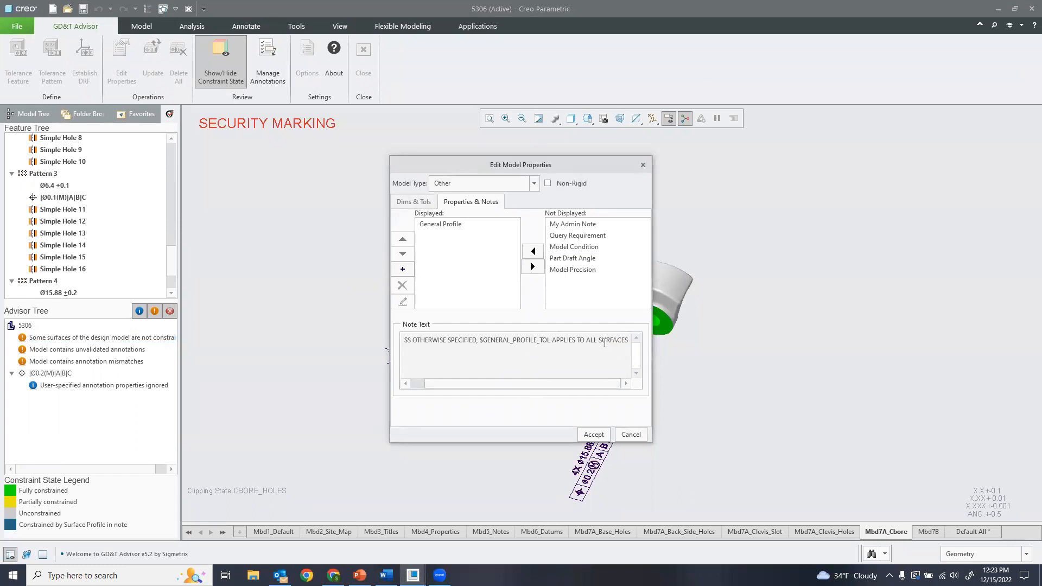
pyautogui.click(462, 225)
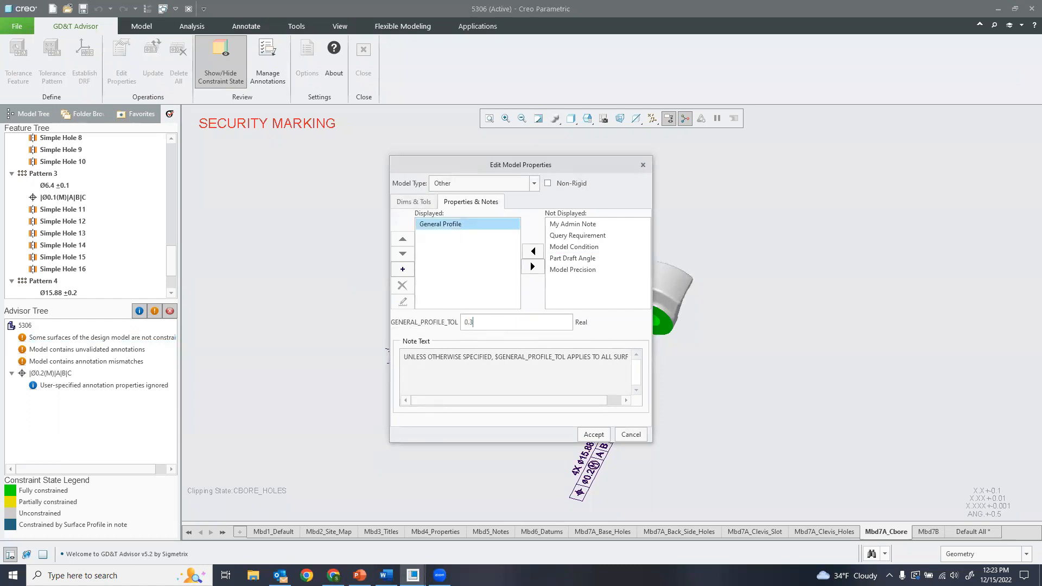
pyautogui.click(593, 435)
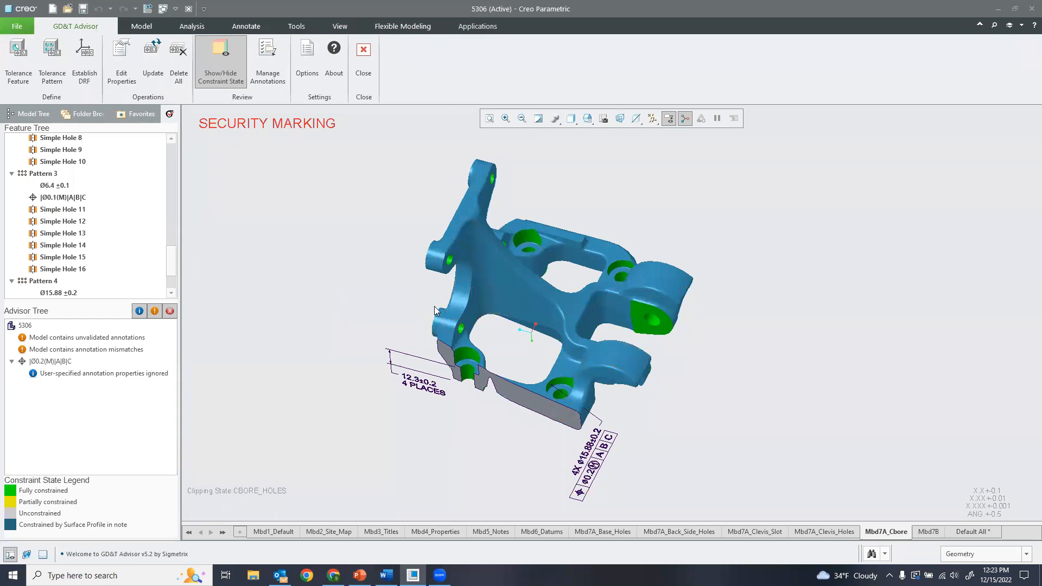
# Step: Examine the recoloured model and the remaining advisor warnings, reading the help page on annotation mismatches before closing it
pyautogui.moveTo(449, 269); pyautogui.dragTo(220, 241, button='middle')
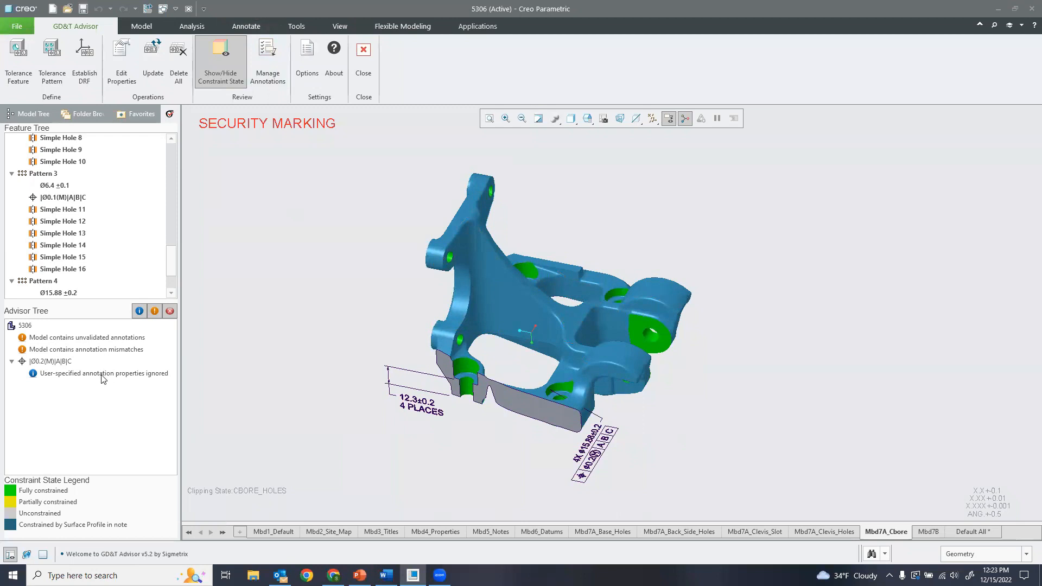
pyautogui.click(86, 341)
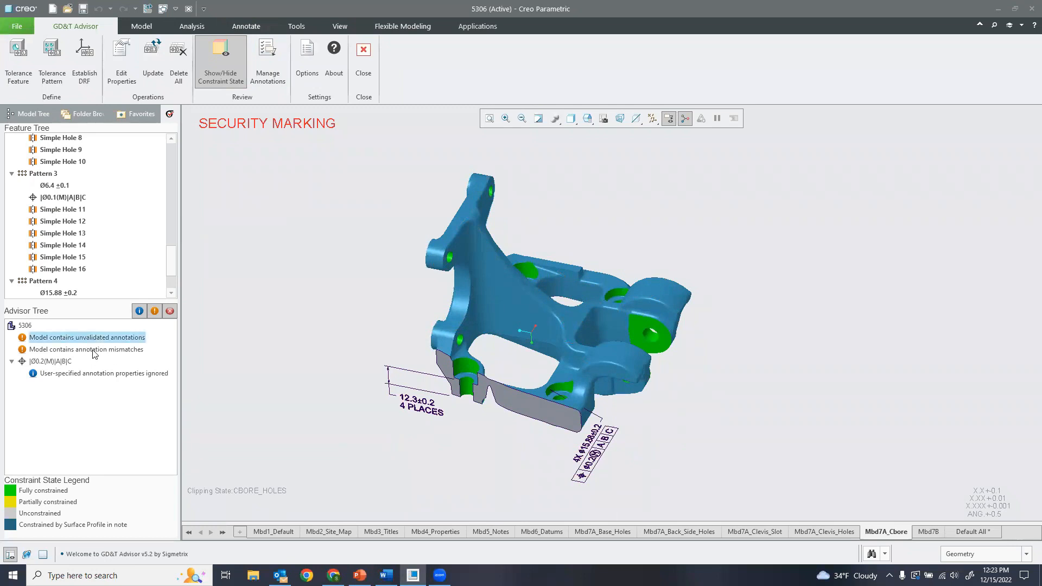
pyautogui.click(93, 350)
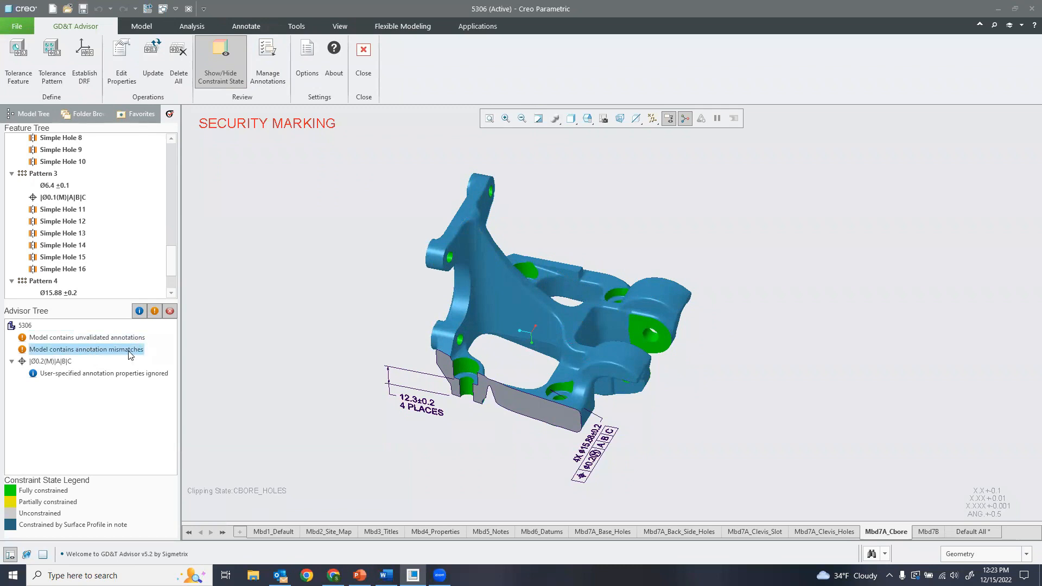
pyautogui.rightClick(95, 354)
pyautogui.click(76, 360)
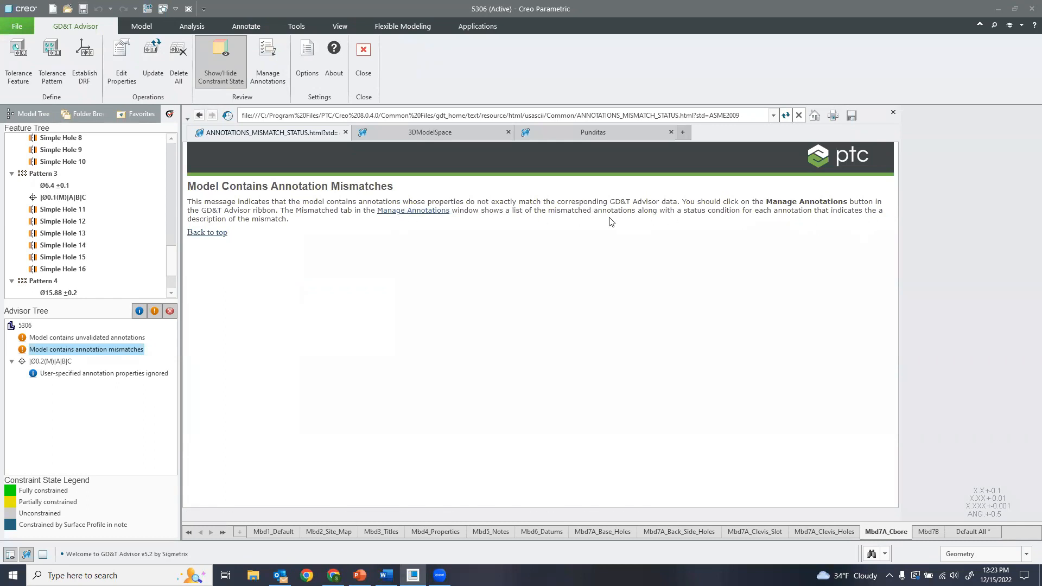
pyautogui.click(892, 114)
# Step: In Manage Annotations, locate mismatched annotation ad42 in the Mbd7A_Clevis_Holes combination state and update it to match the advisor data
pyautogui.click(267, 63)
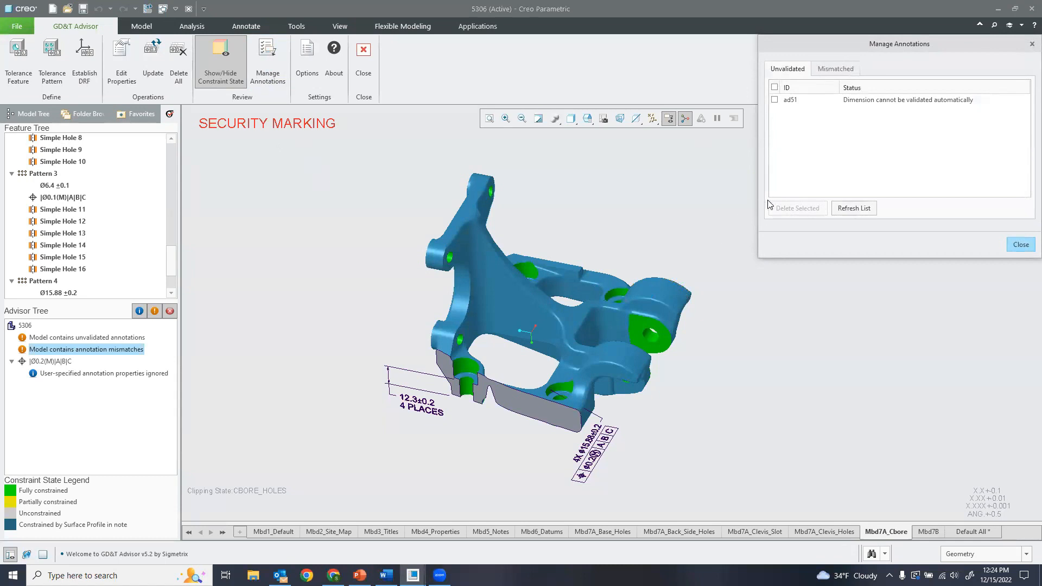
pyautogui.click(840, 69)
pyautogui.click(820, 101)
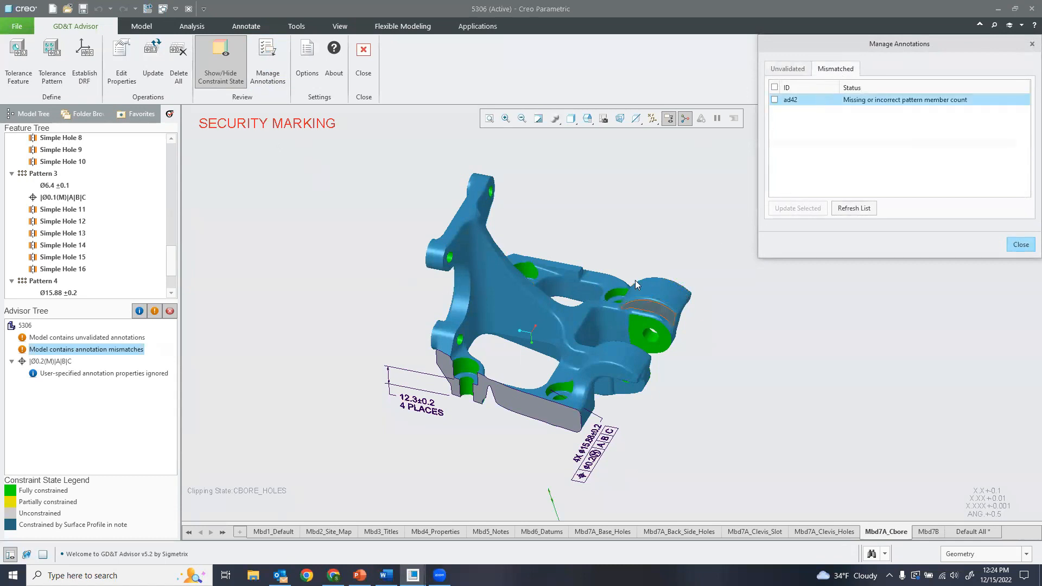
pyautogui.click(819, 531)
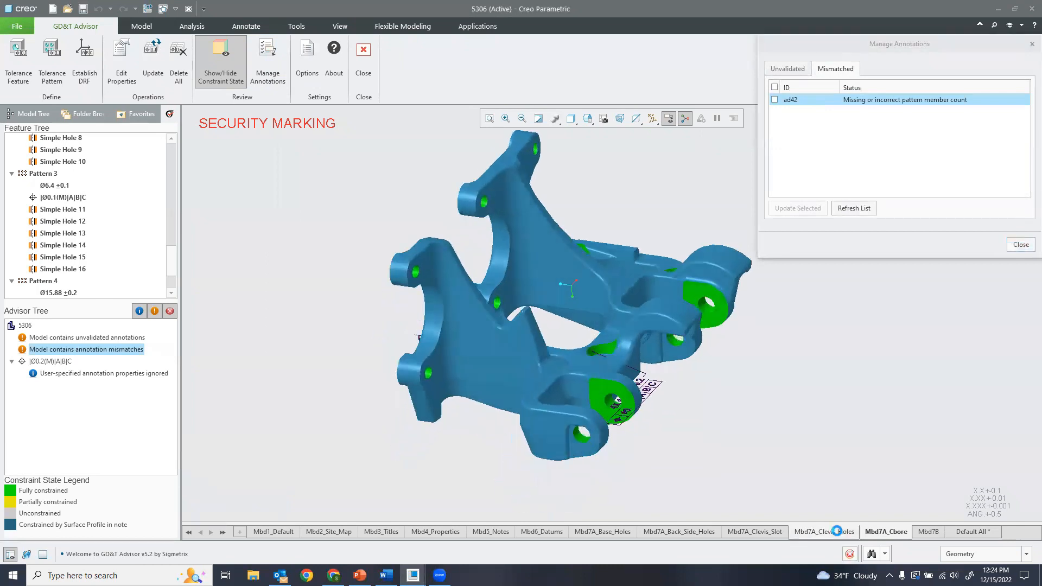
pyautogui.click(830, 103)
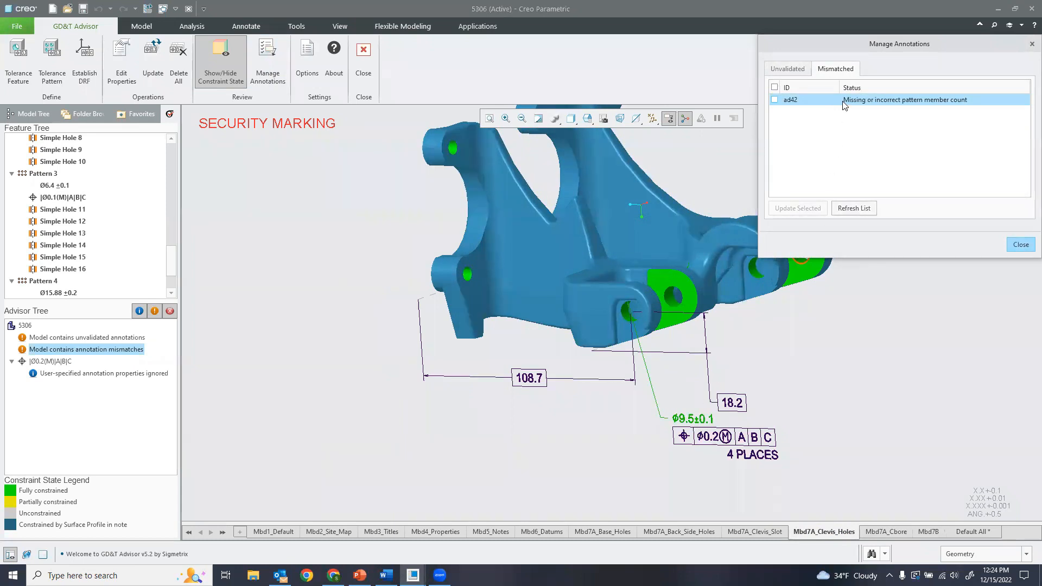
pyautogui.click(775, 100)
pyautogui.click(798, 210)
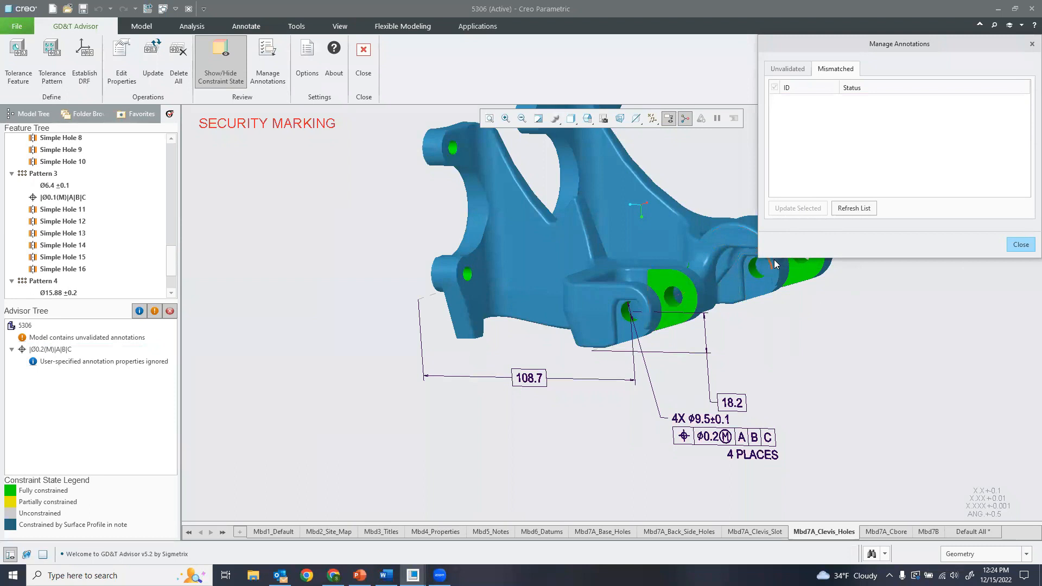
# Step: Close the annotation manager, switch to the Mbd7A_Cbore combination state and read the help page on the unvalidated annotations warning
pyautogui.click(1022, 245)
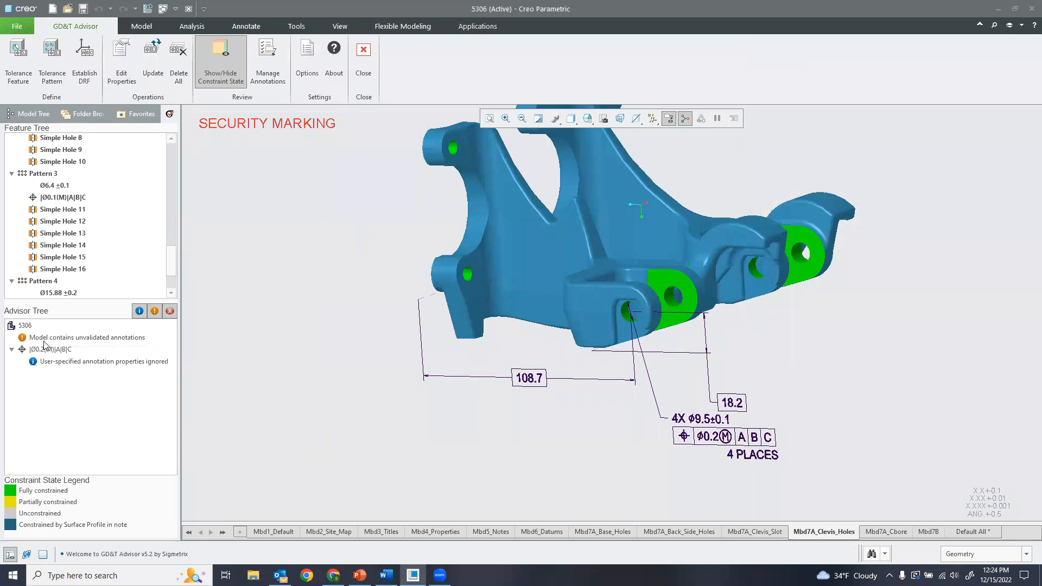
pyautogui.click(80, 340)
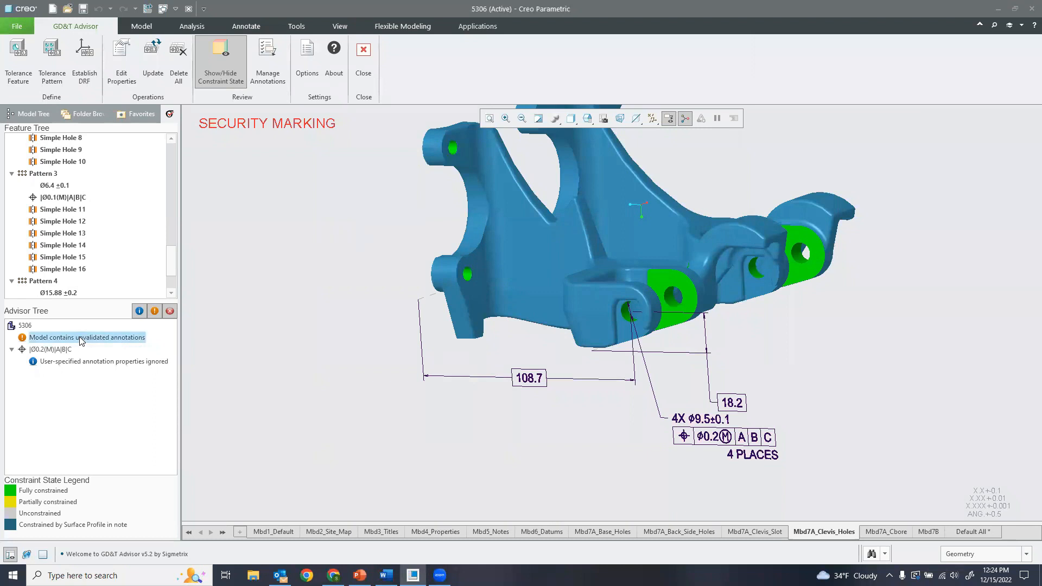
pyautogui.click(885, 532)
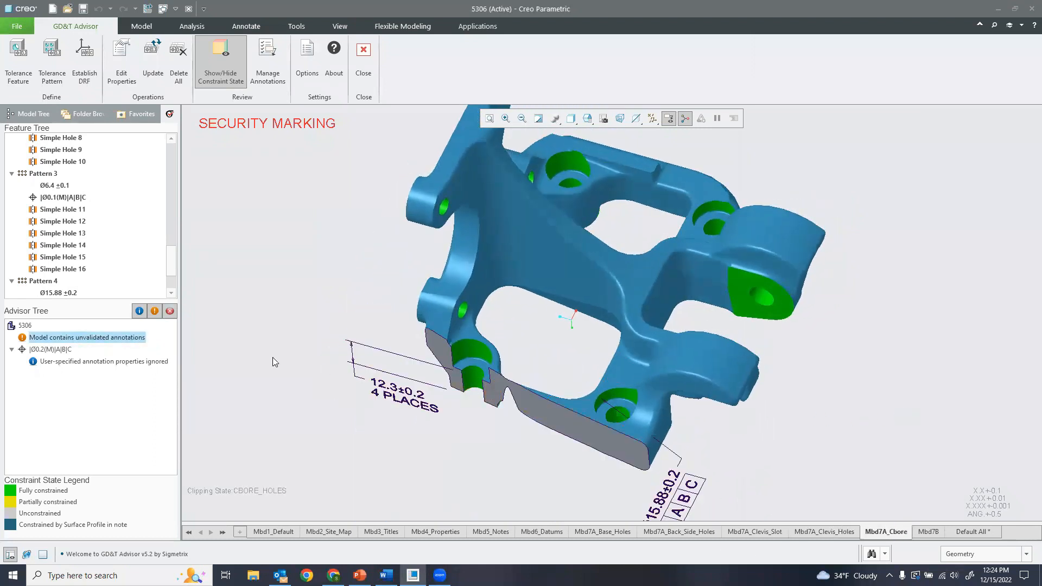
pyautogui.click(94, 347)
pyautogui.click(98, 341)
pyautogui.scroll(3, 590, 424)
pyautogui.scroll(-3, 590, 424)
pyautogui.keyDown('shift'); pyautogui.moveTo(590, 424); pyautogui.dragTo(449, 305, button='middle'); pyautogui.keyUp('shift')
pyautogui.rightClick(110, 337)
pyautogui.click(94, 344)
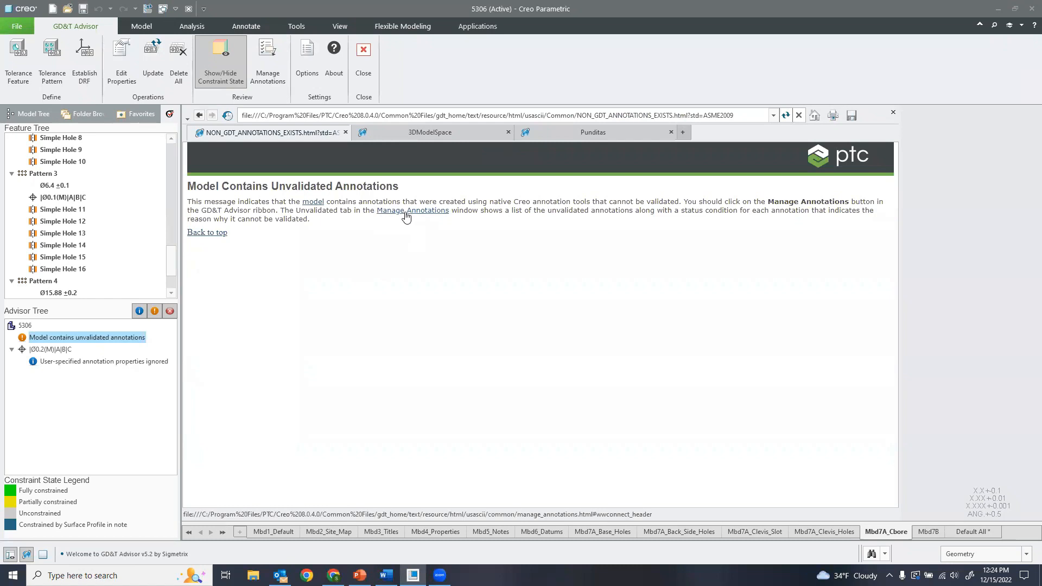
# Step: In Manage Annotations, locate unvalidated dimension ad51 on the model and examine the counterbore surfaces it refers to
pyautogui.click(268, 60)
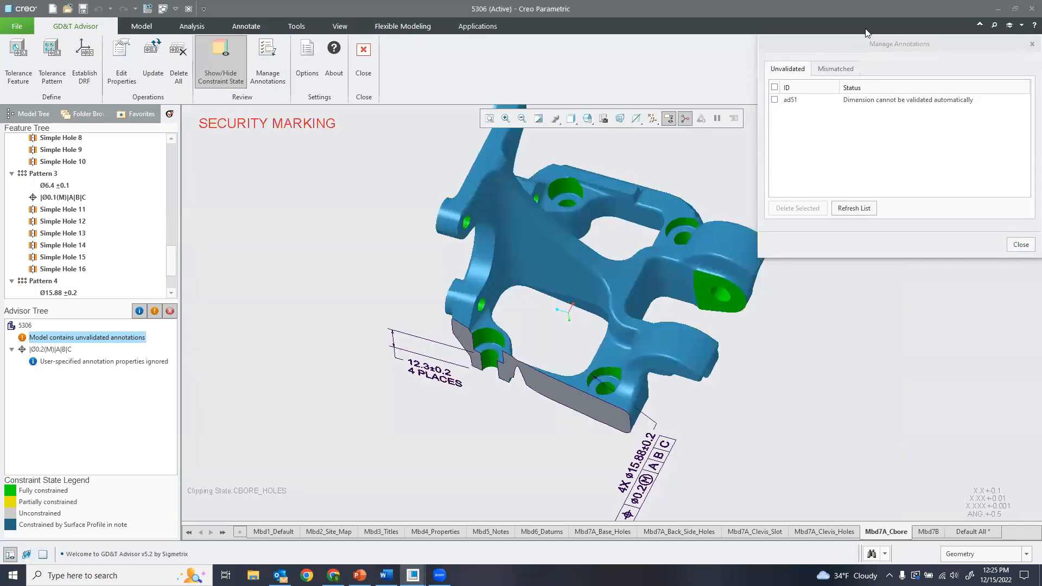
pyautogui.click(796, 101)
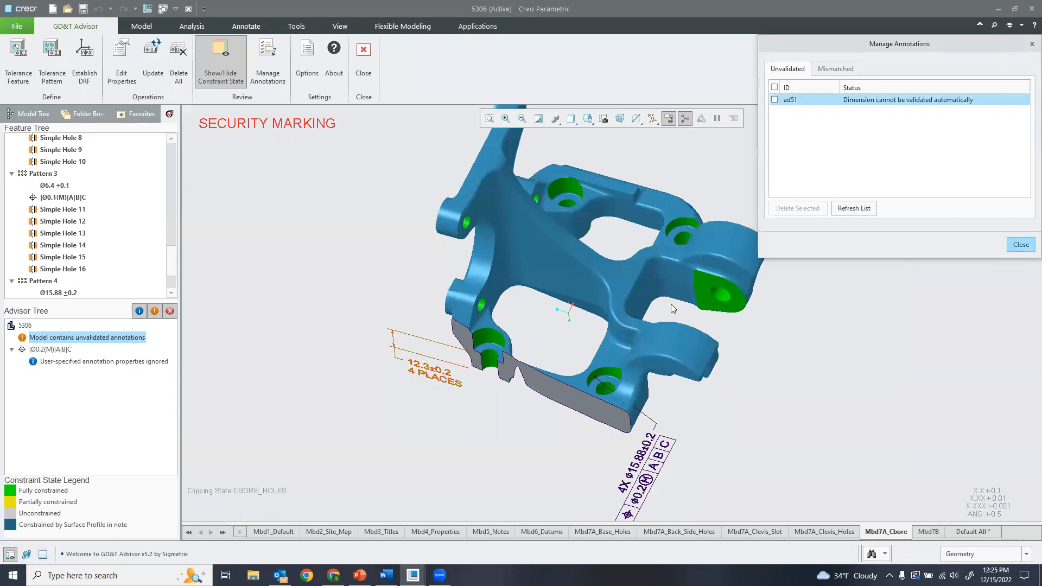
pyautogui.click(775, 100)
pyautogui.click(774, 100)
pyautogui.scroll(-2, 491, 350)
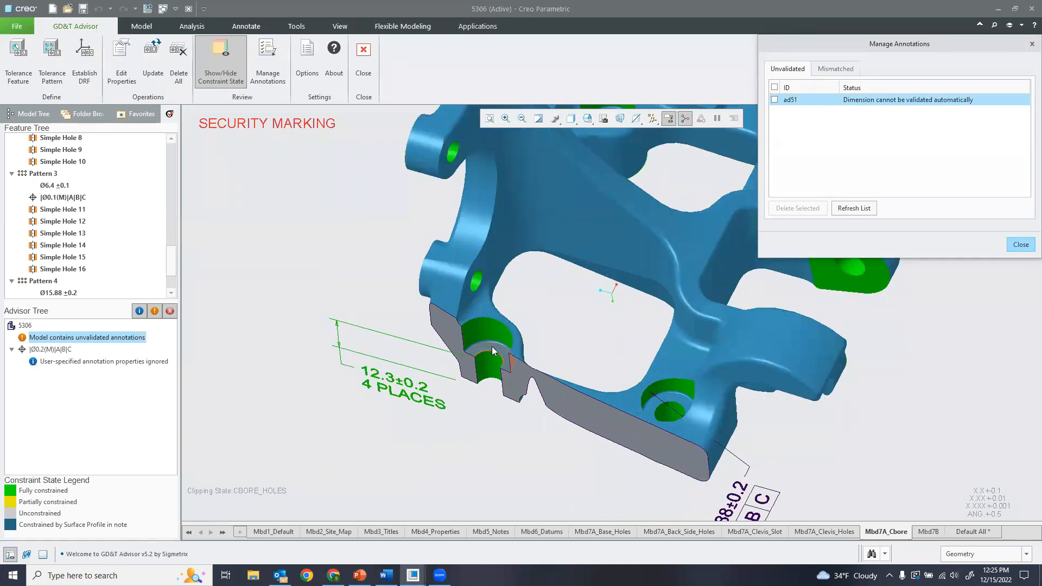
pyautogui.scroll(1, 492, 347)
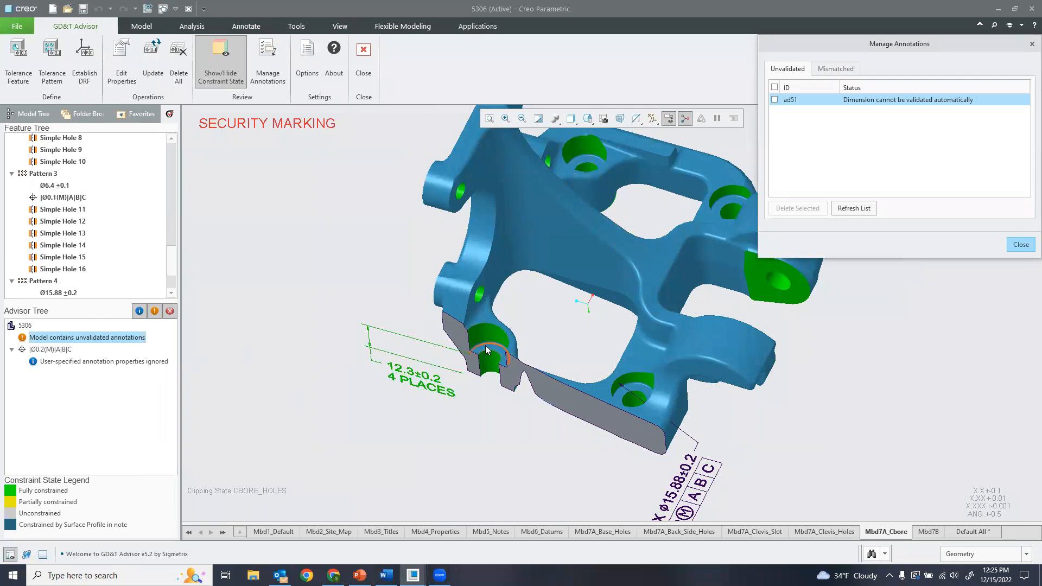
pyautogui.click(1020, 245)
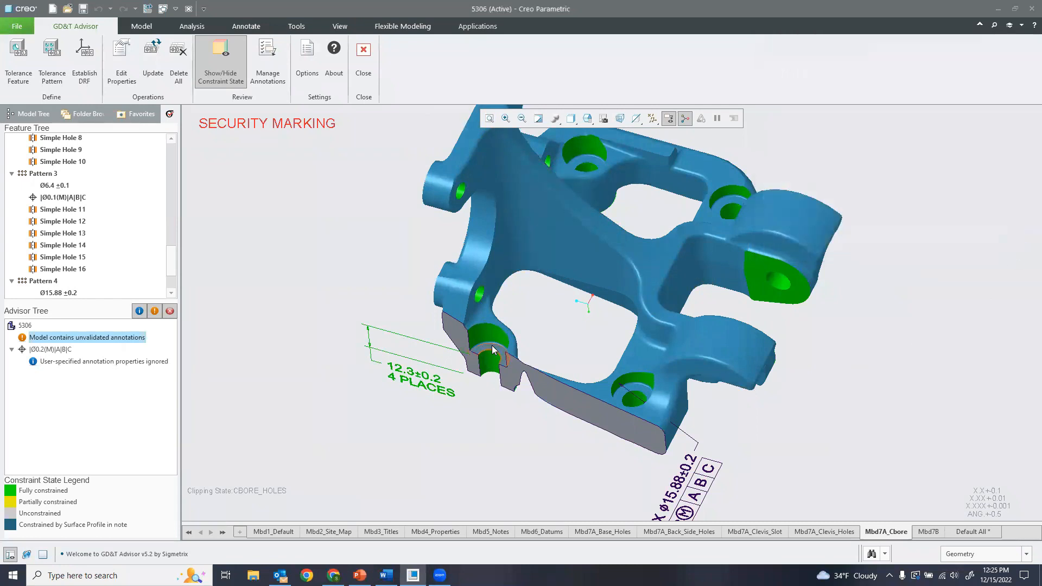
# Step: Create a tolerance feature from the four counterbore floor surfaces as a coplanar group
pyautogui.click(19, 56)
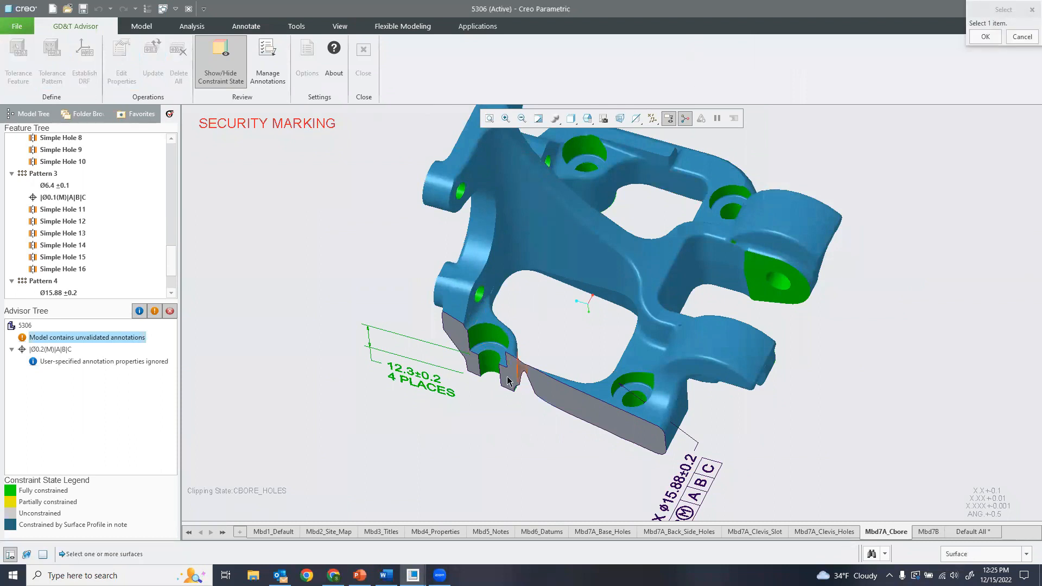
pyautogui.click(651, 390)
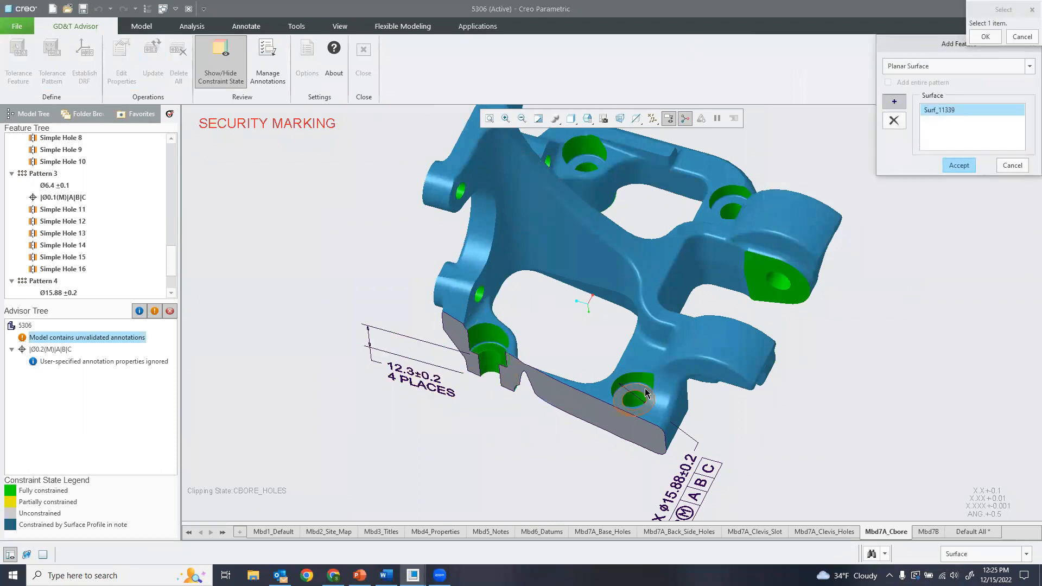
pyautogui.click(724, 200)
pyautogui.click(606, 160)
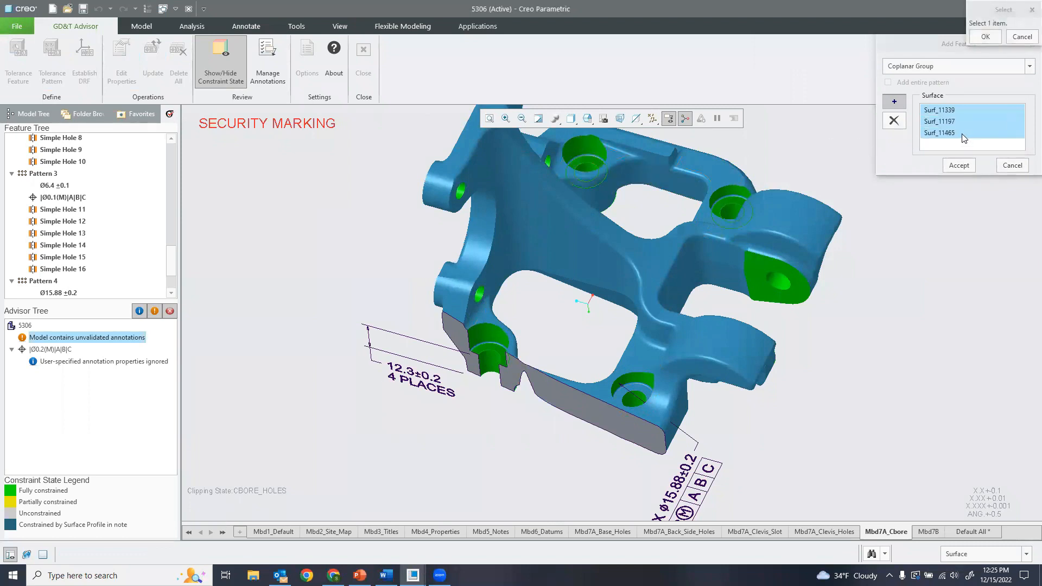
pyautogui.click(652, 390)
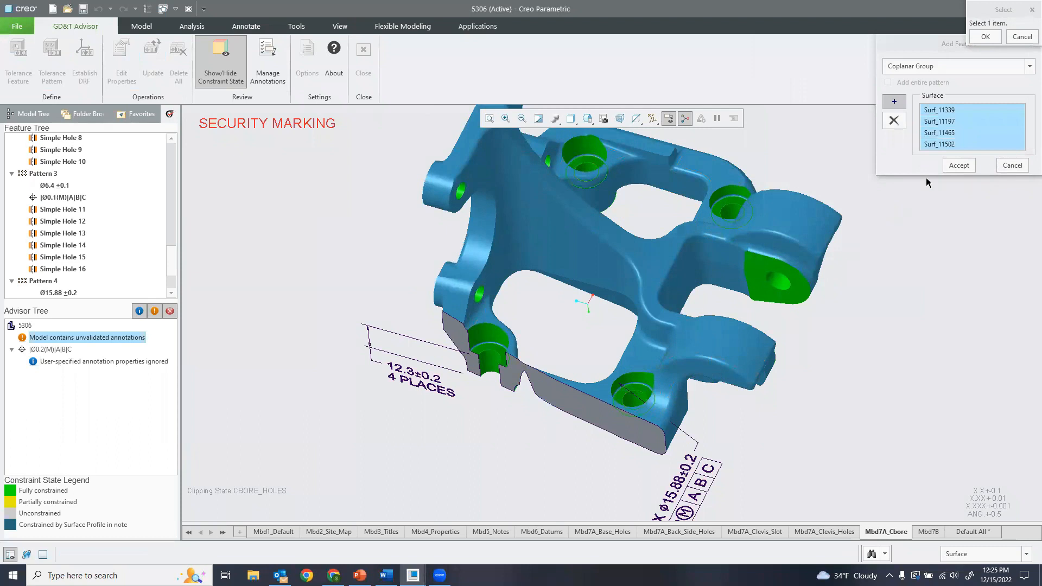
pyautogui.click(960, 166)
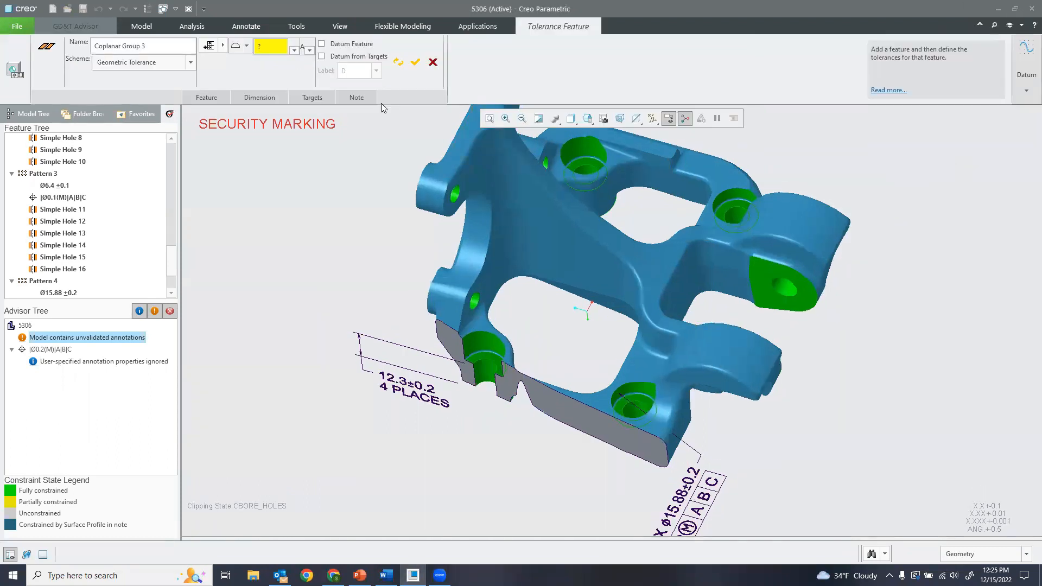
# Step: Set the coplanar group's scheme to Size Dimension, auto-match its width to the existing 12.3 ±0.2 counterbore depth dimension and accept the feature
pyautogui.click(189, 62)
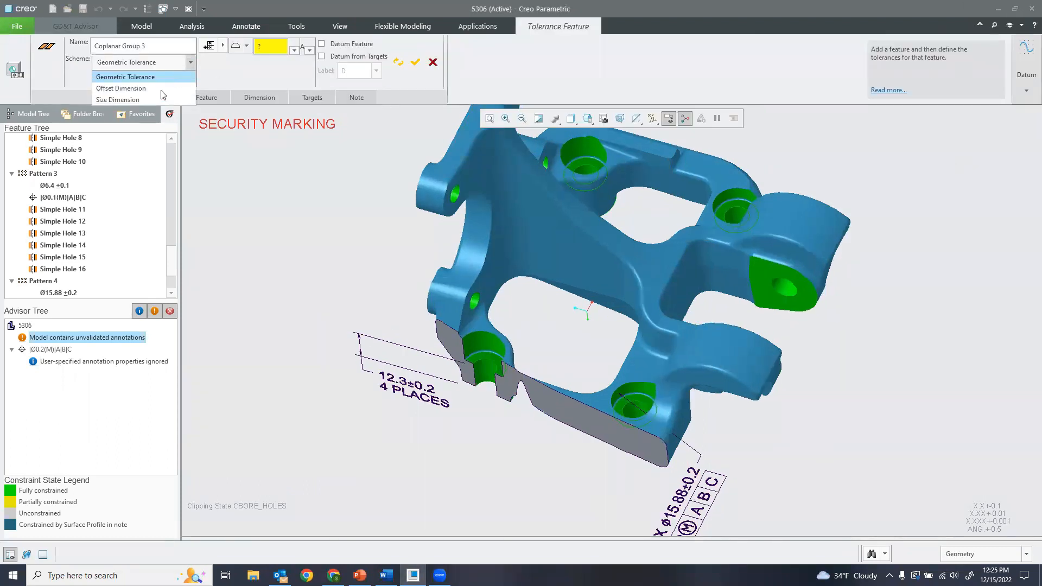
pyautogui.click(138, 97)
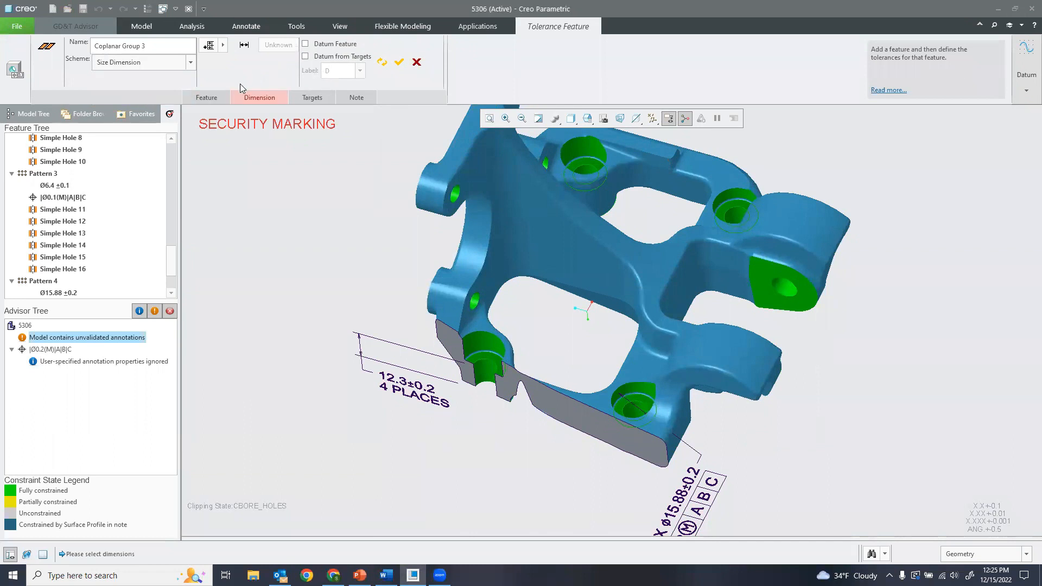
pyautogui.click(250, 97)
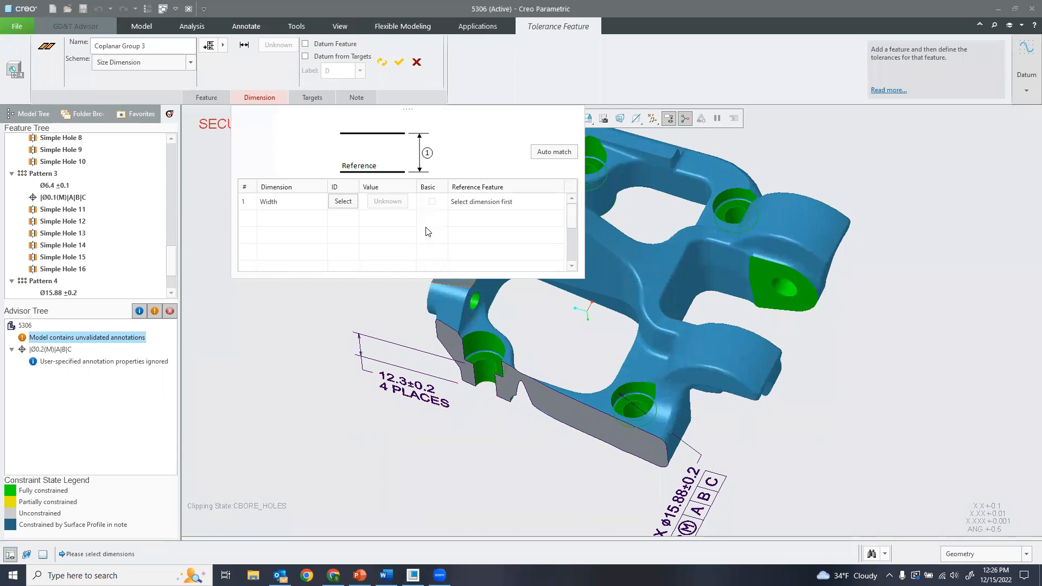
pyautogui.click(555, 151)
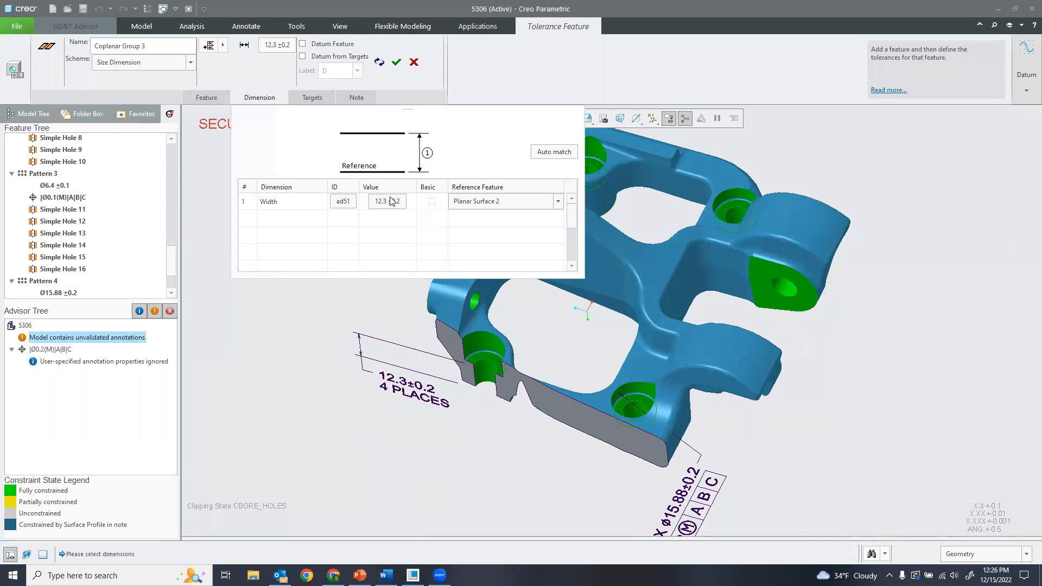
pyautogui.click(396, 63)
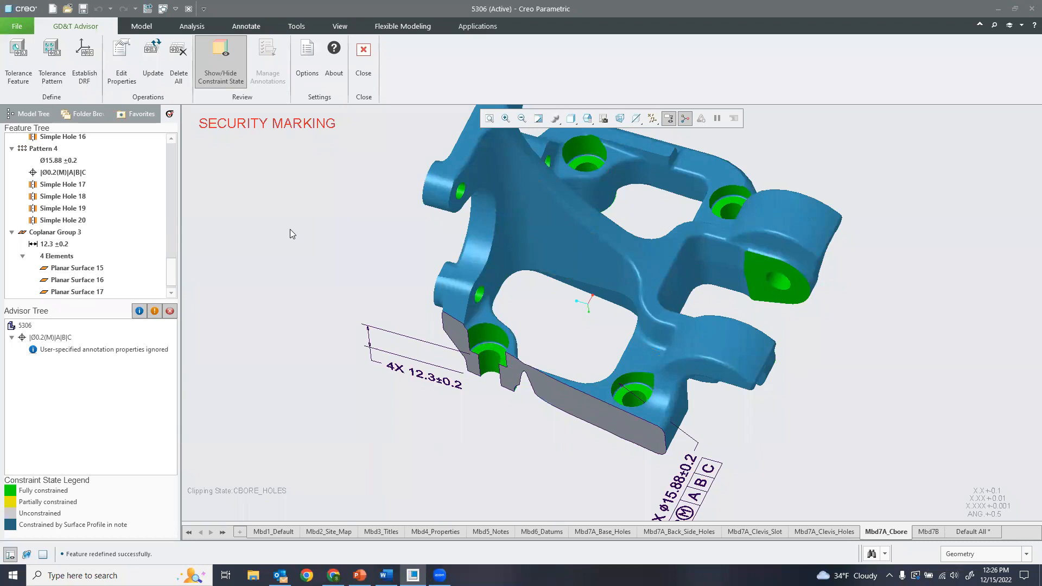
# Step: Close GD&T Advisor and inspect the annotated part in the Mbd7A_Cbore combination state
pyautogui.moveTo(429, 229)
pyautogui.mouseDown(button='middle')
pyautogui.moveTo(467, 245)
pyautogui.moveTo(454, 241)
pyautogui.mouseUp(button='middle')
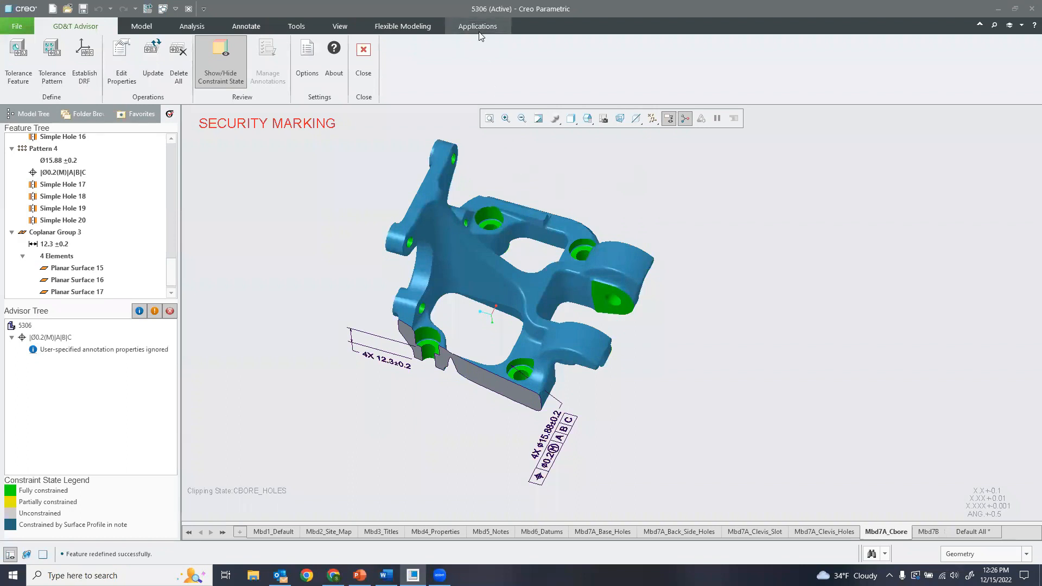
pyautogui.click(363, 57)
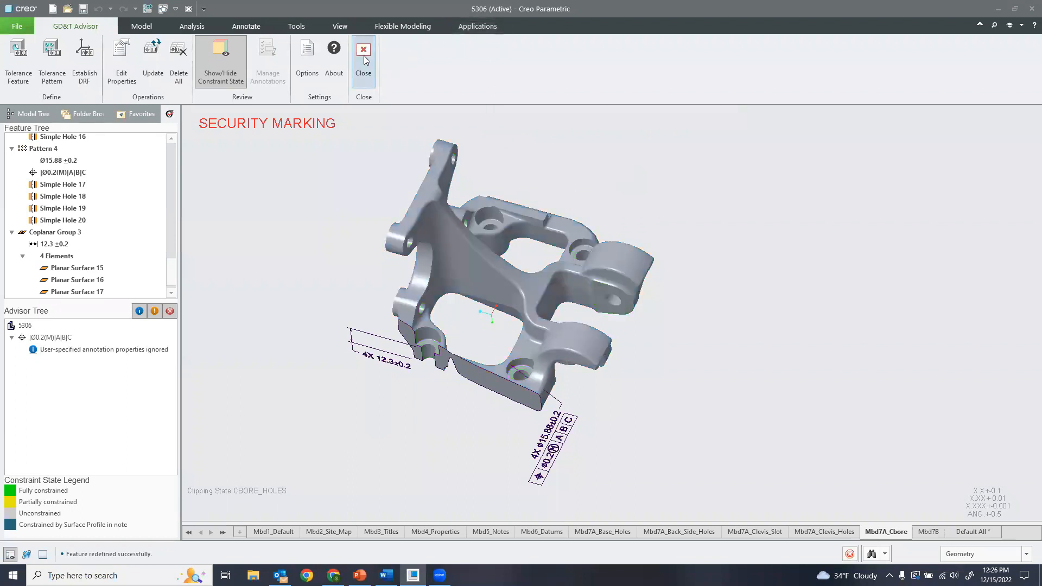
pyautogui.moveTo(612, 247)
pyautogui.mouseDown(button='middle')
pyautogui.moveTo(610, 223)
pyautogui.moveTo(604, 232)
pyautogui.mouseUp(button='middle')
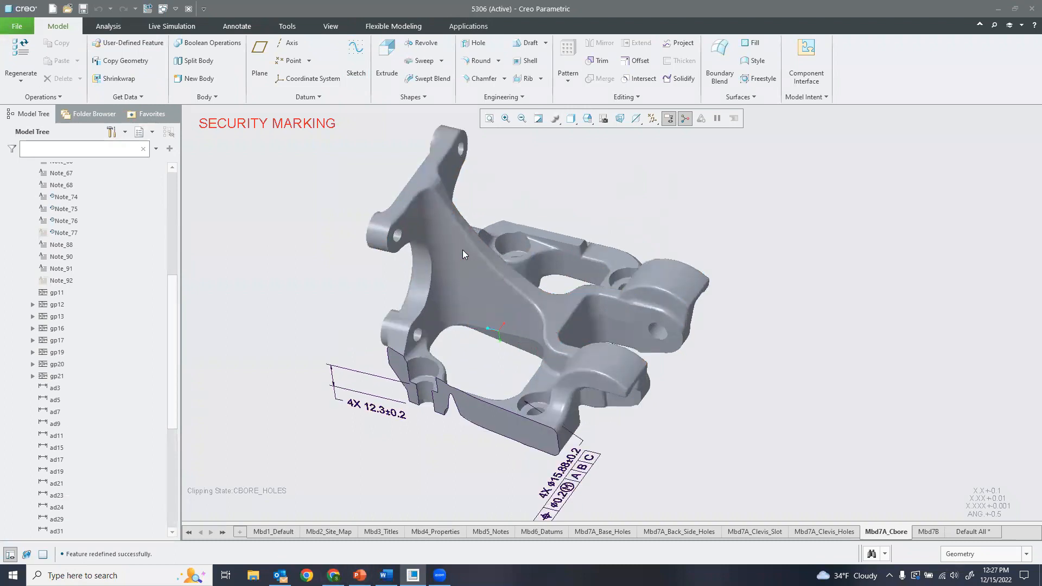
pyautogui.moveTo(480, 232); pyautogui.dragTo(376, 304, button='middle')
pyautogui.moveTo(526, 312); pyautogui.dragTo(552, 310, button='middle')
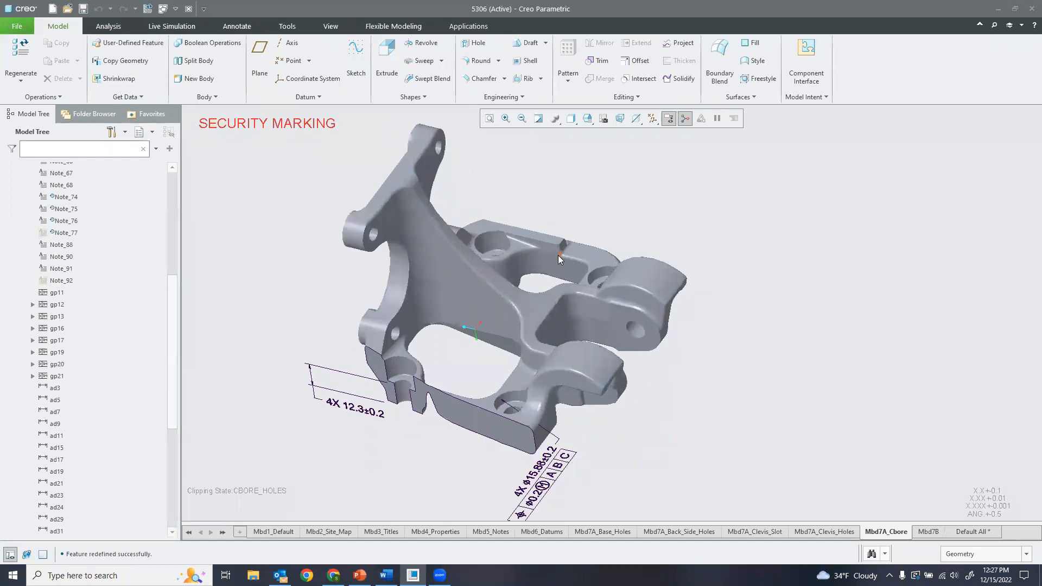
pyautogui.keyDown('shift'); pyautogui.moveTo(557, 249); pyautogui.dragTo(601, 259, button='middle'); pyautogui.keyUp('shift')
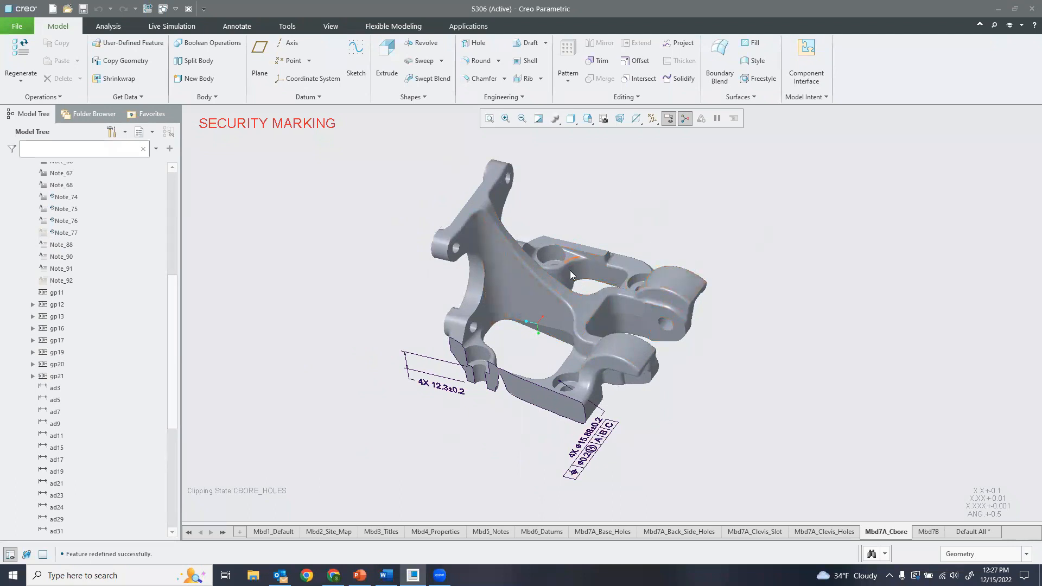
# Step: Examine the file types available for saving a copy of the part, including the Creo View formats, and leave without saving
pyautogui.click(16, 25)
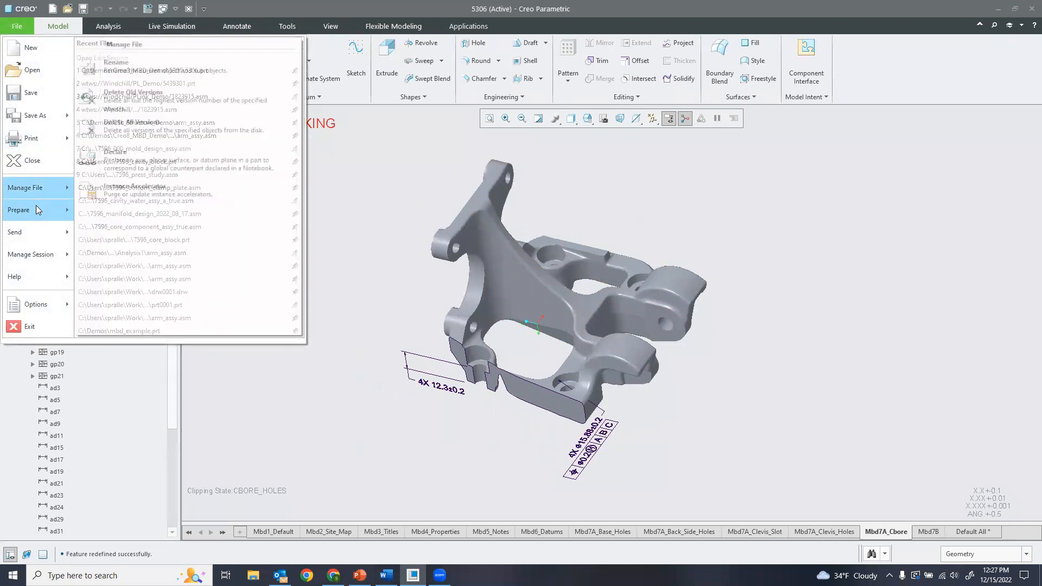
pyautogui.moveTo(31, 114)
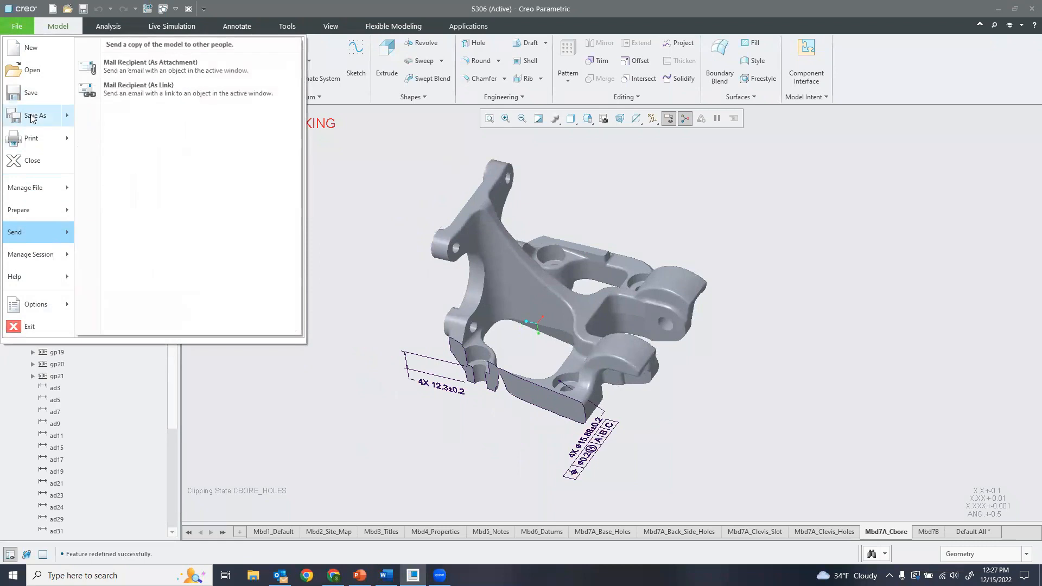
pyautogui.click(148, 73)
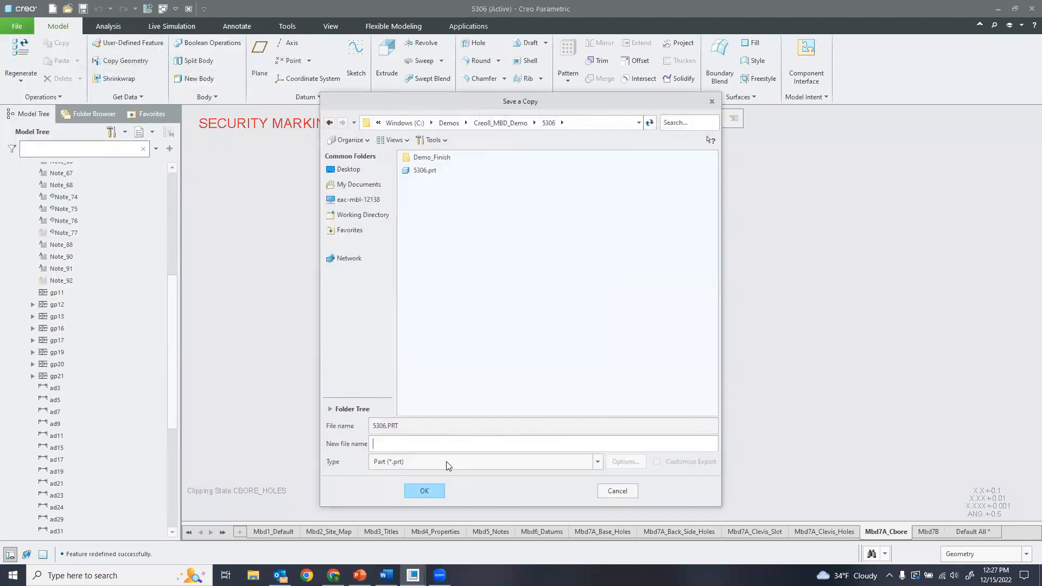
pyautogui.click(448, 462)
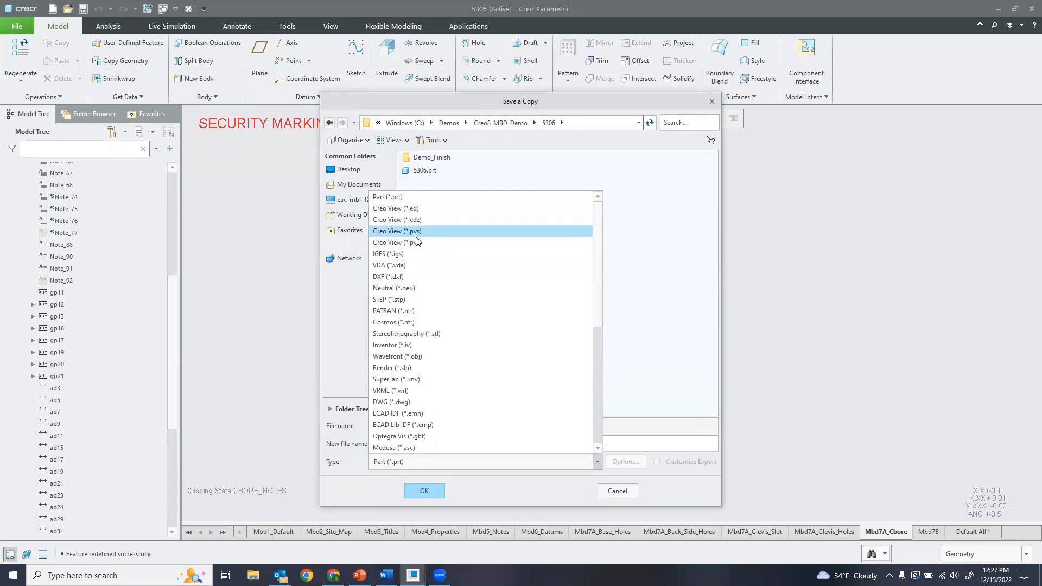
pyautogui.click(550, 486)
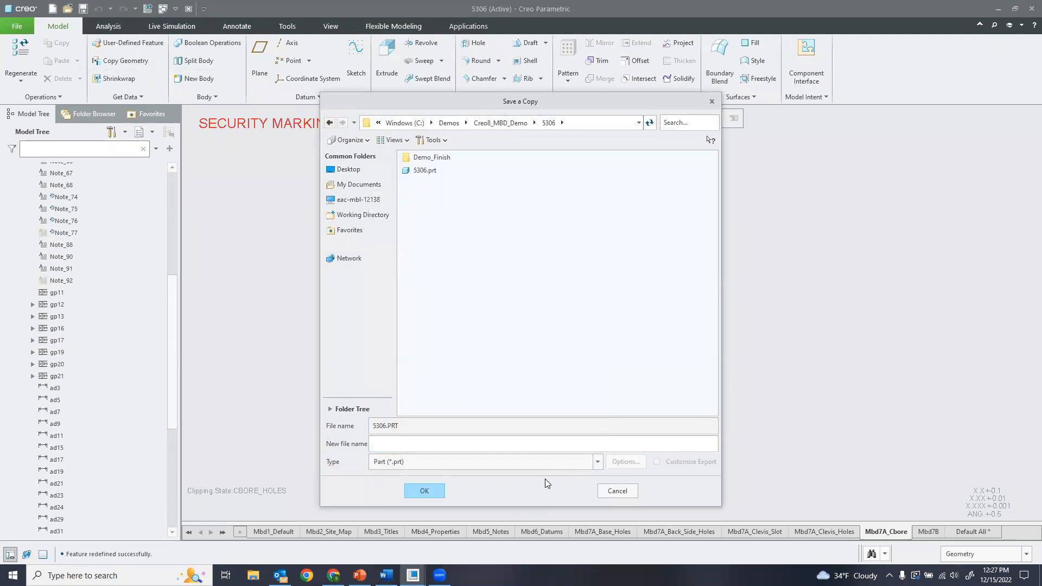
pyautogui.click(610, 491)
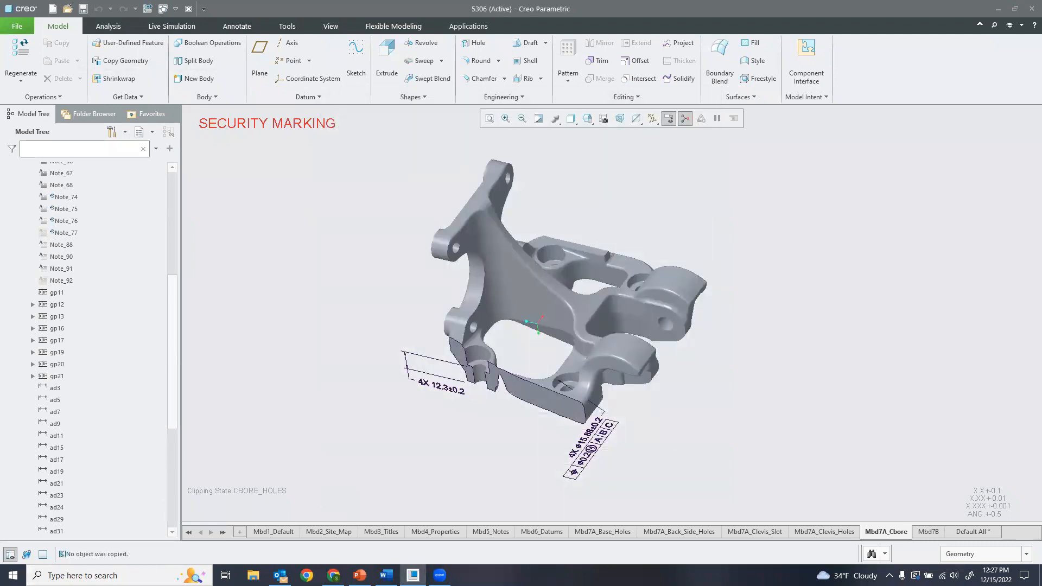
# Step: Switch to Creo View 8.1, starting it with the Creo View MCAD and ECAD edition
pyautogui.click(118, 575)
pyautogui.write('cre')
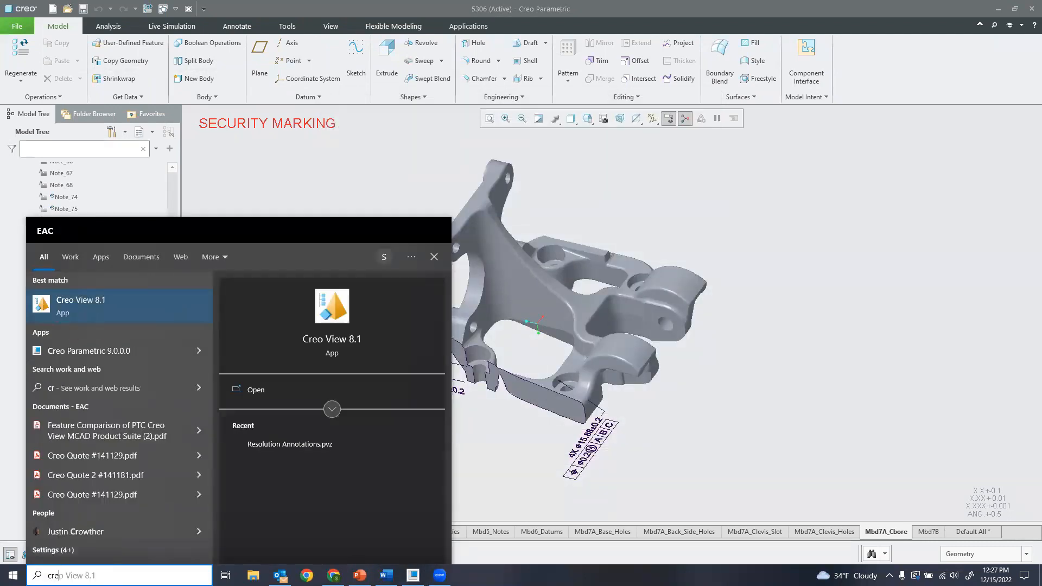
pyautogui.write('o')
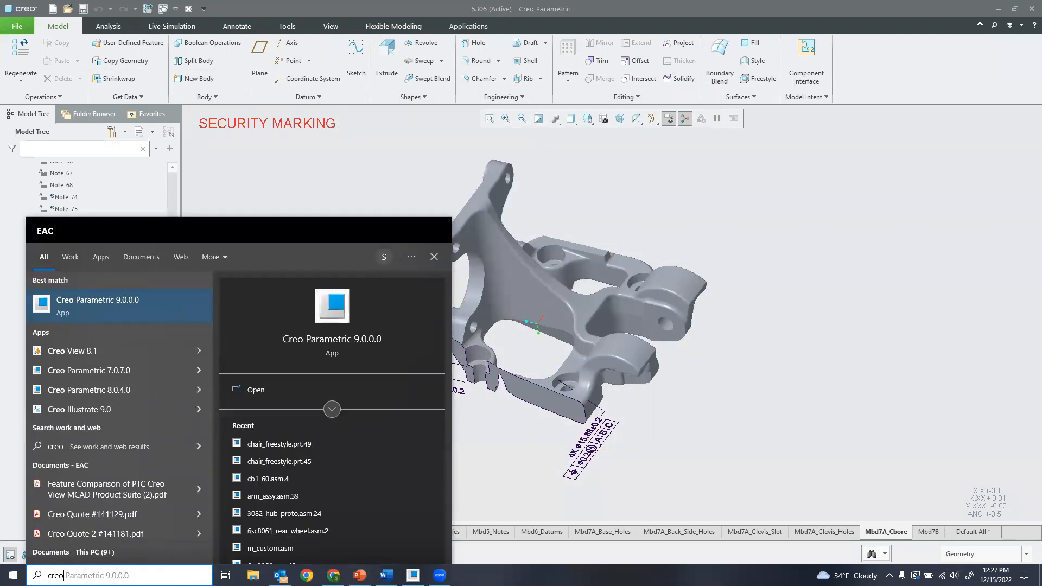
pyautogui.click(98, 351)
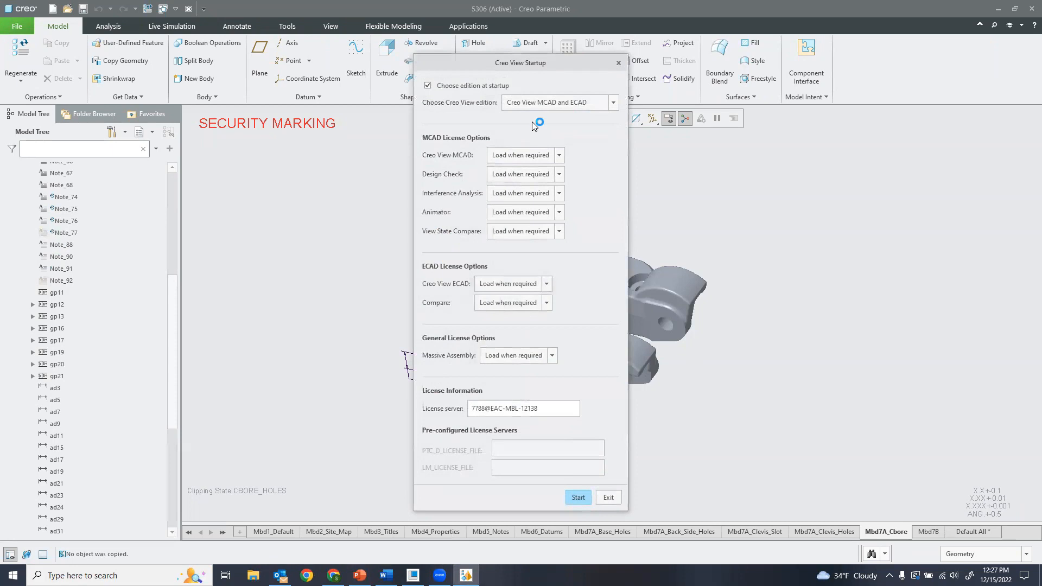
pyautogui.click(577, 497)
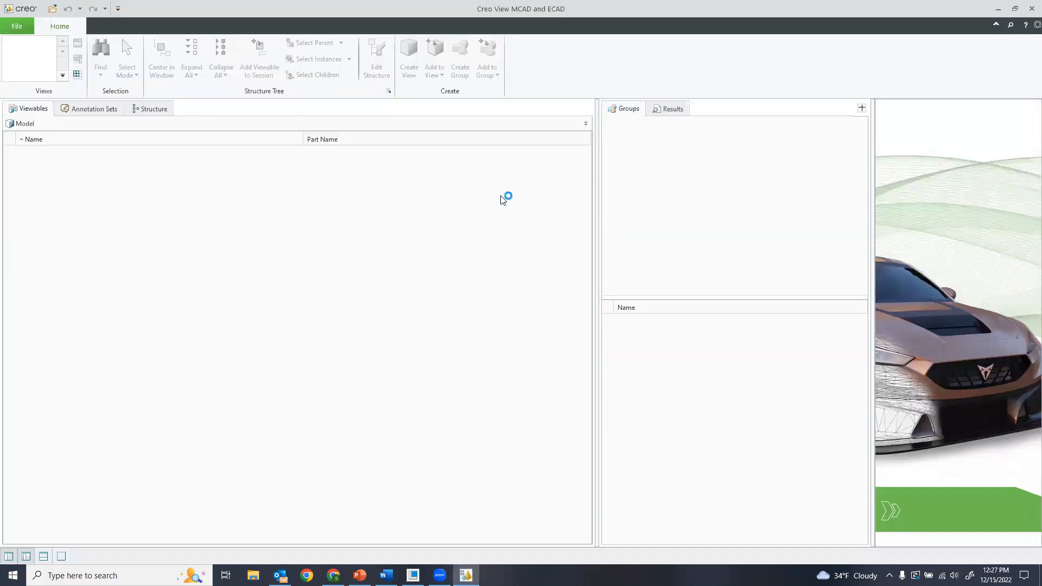
# Step: Open the published file 5306_MBD_Demo.pvz from the 5306 folder
pyautogui.click(52, 8)
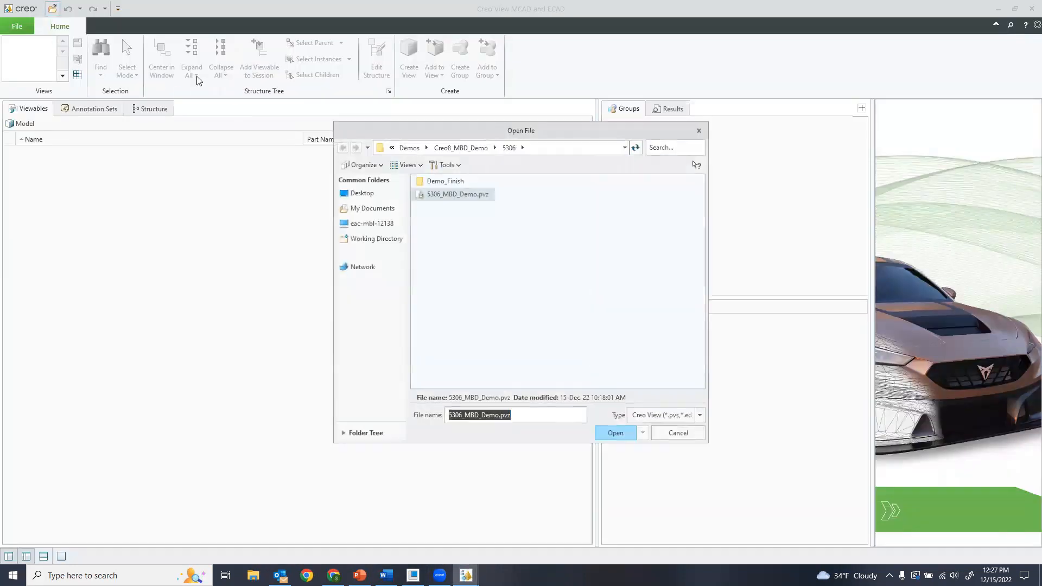
pyautogui.click(467, 195)
pyautogui.doubleClick(467, 196)
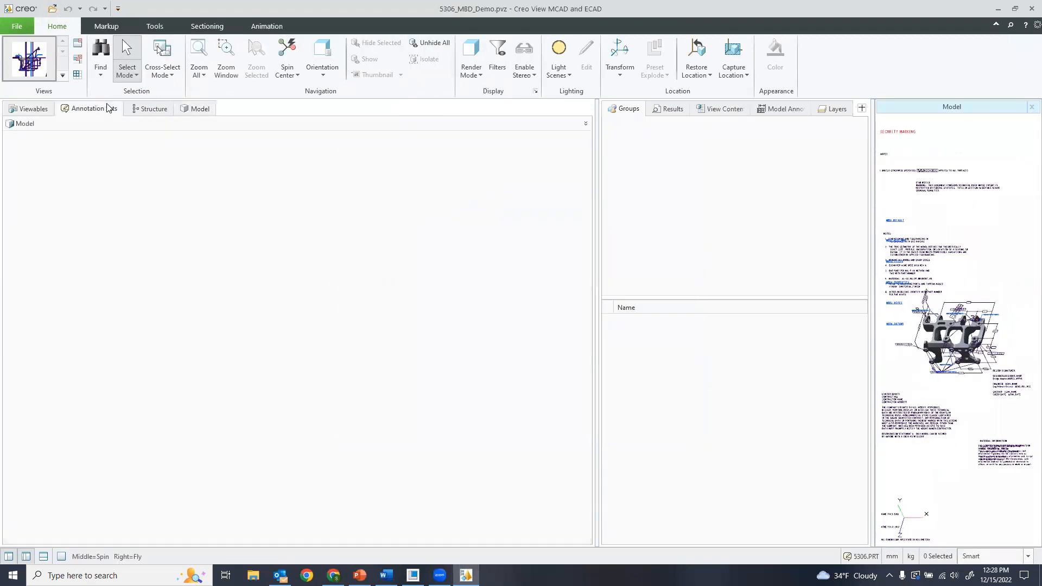
# Step: Display the MBD1_DEFAULT viewable and enlarge the model display area by narrowing the neighbouring lists
pyautogui.click(51, 109)
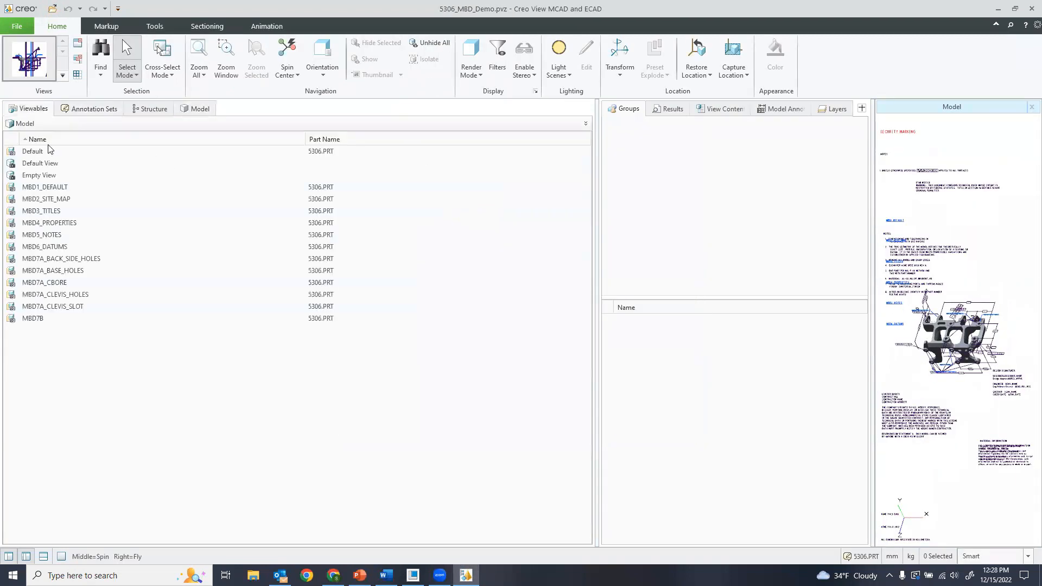
pyautogui.click(51, 187)
pyautogui.moveTo(871, 123); pyautogui.dragTo(768, 133)
pyautogui.moveTo(595, 160); pyautogui.dragTo(130, 196)
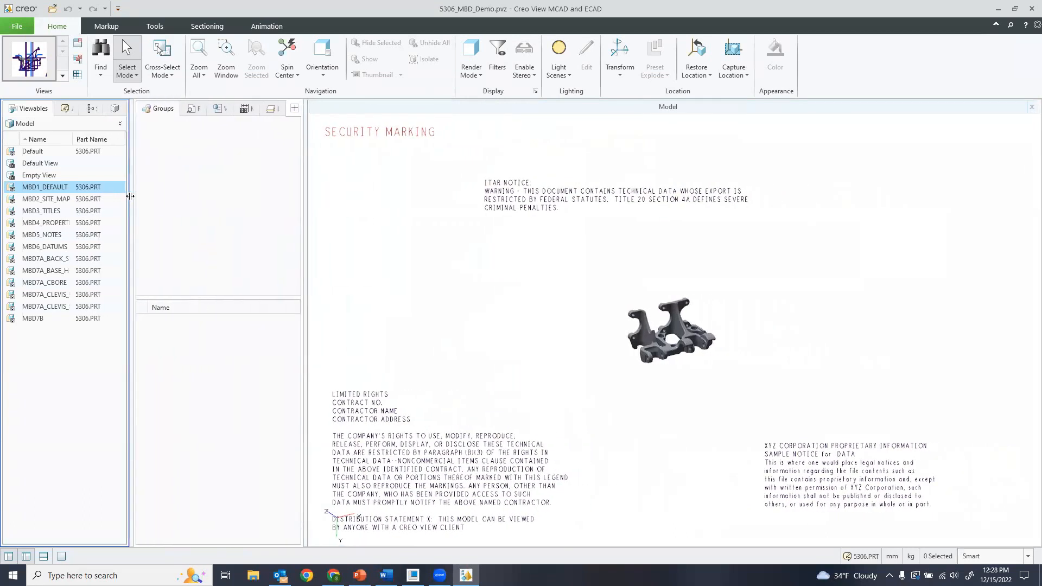
pyautogui.moveTo(303, 191); pyautogui.dragTo(244, 200)
pyautogui.scroll(5, 657, 290)
pyautogui.moveTo(666, 337); pyautogui.dragTo(671, 292, button='middle')
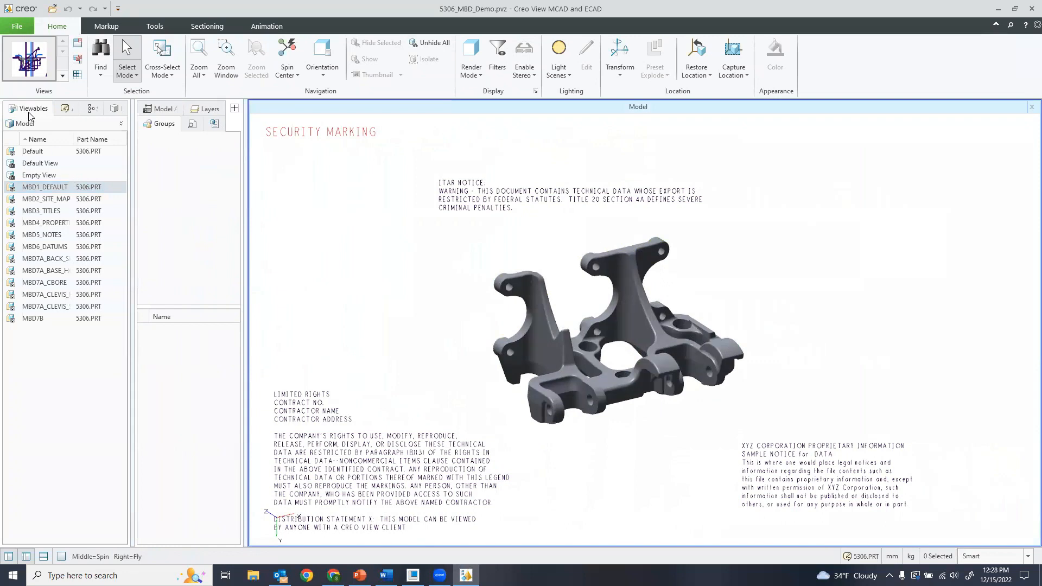
# Step: Review the MBD2_SITE_MAP, MBD3_TITLES and MBD4_PROPERTIES viewables, returning to MBD1_DEFAULT
pyautogui.click(55, 200)
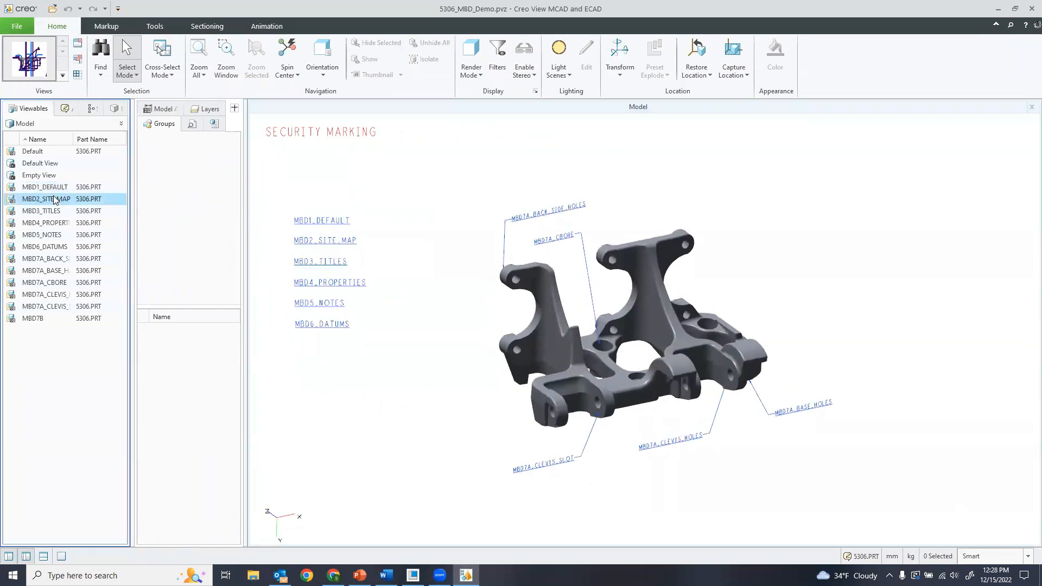
pyautogui.click(55, 213)
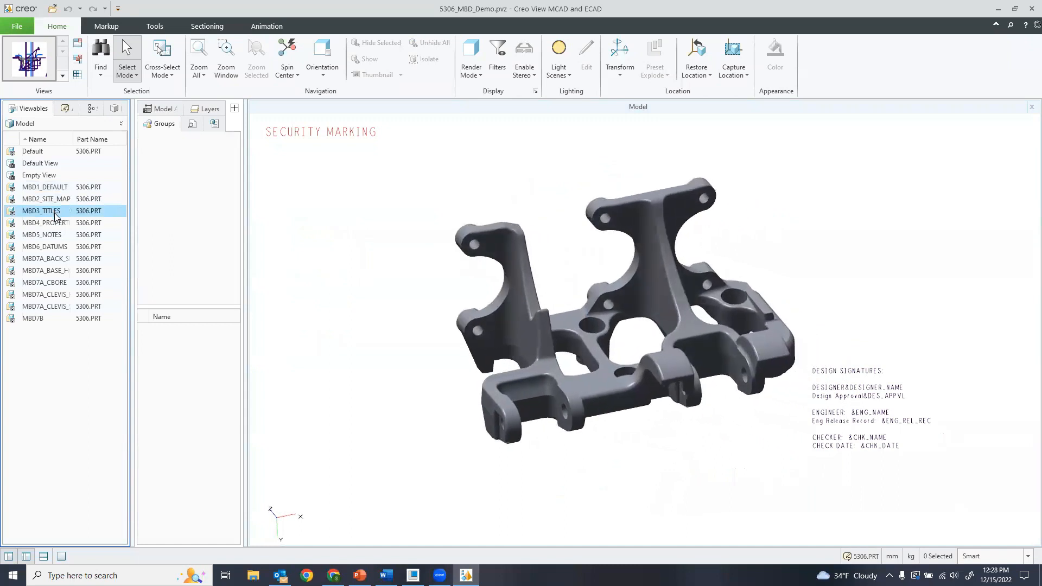
pyautogui.click(57, 224)
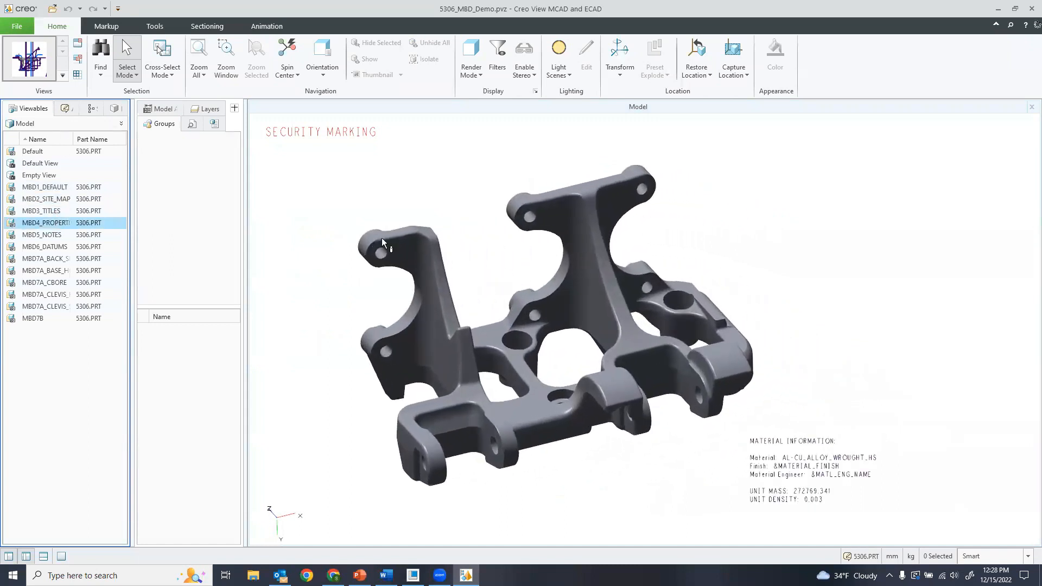
pyautogui.click(45, 187)
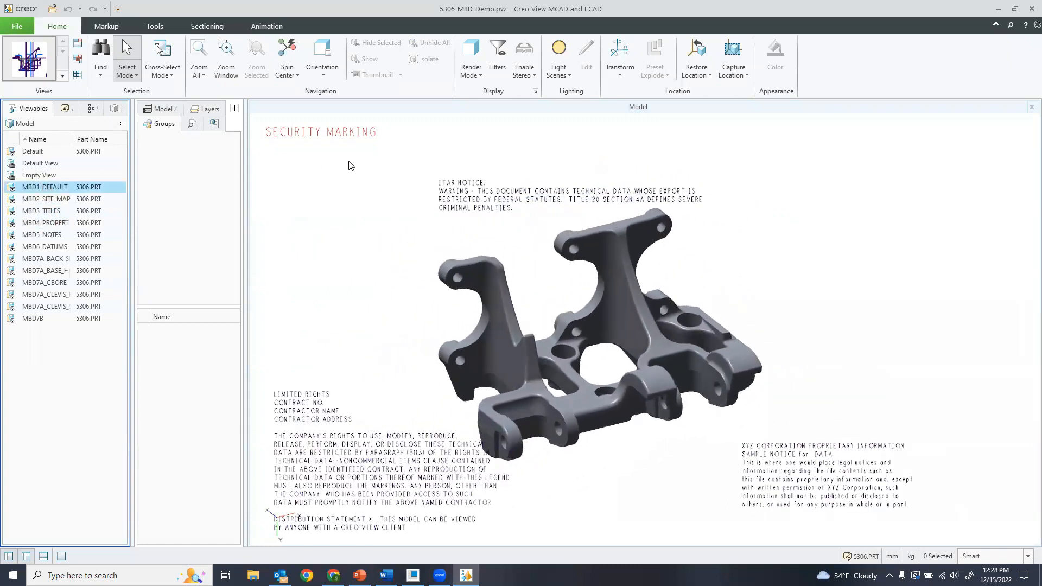
# Step: Measure the diameter of the upper hole in the bracket's single upright arm
pyautogui.click(163, 27)
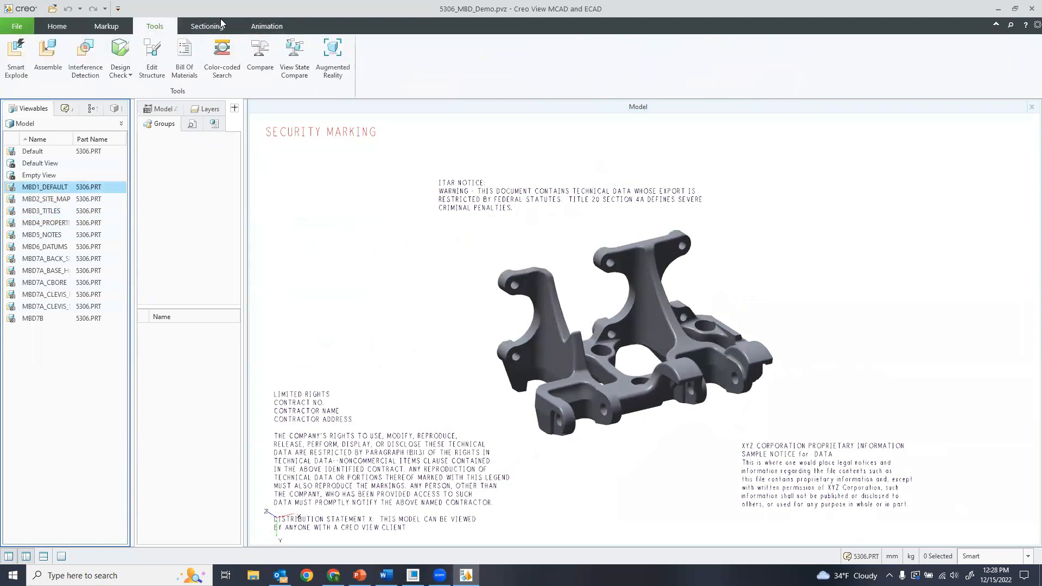
pyautogui.click(107, 26)
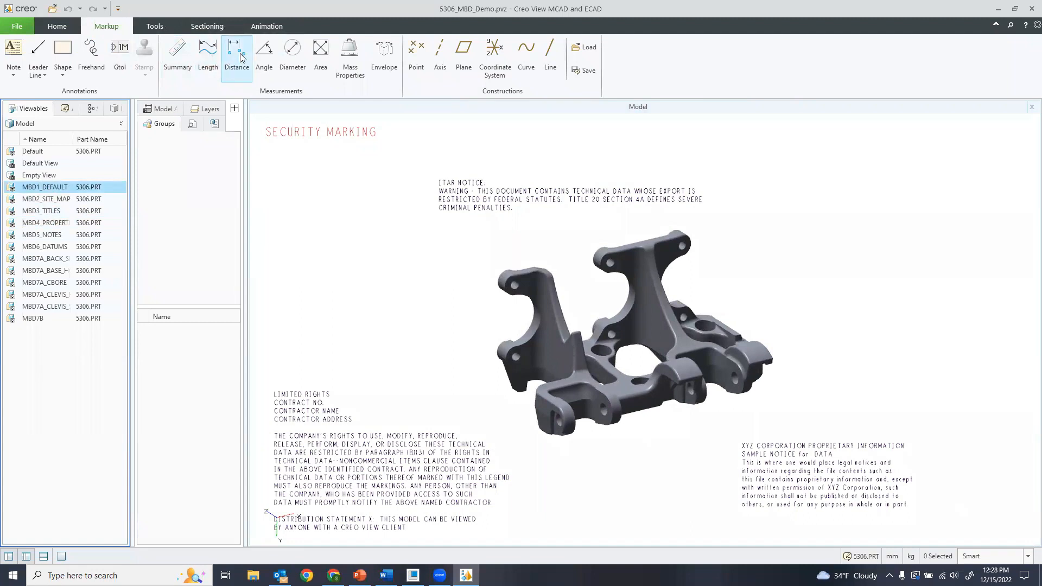
pyautogui.click(293, 54)
pyautogui.scroll(2, 525, 295)
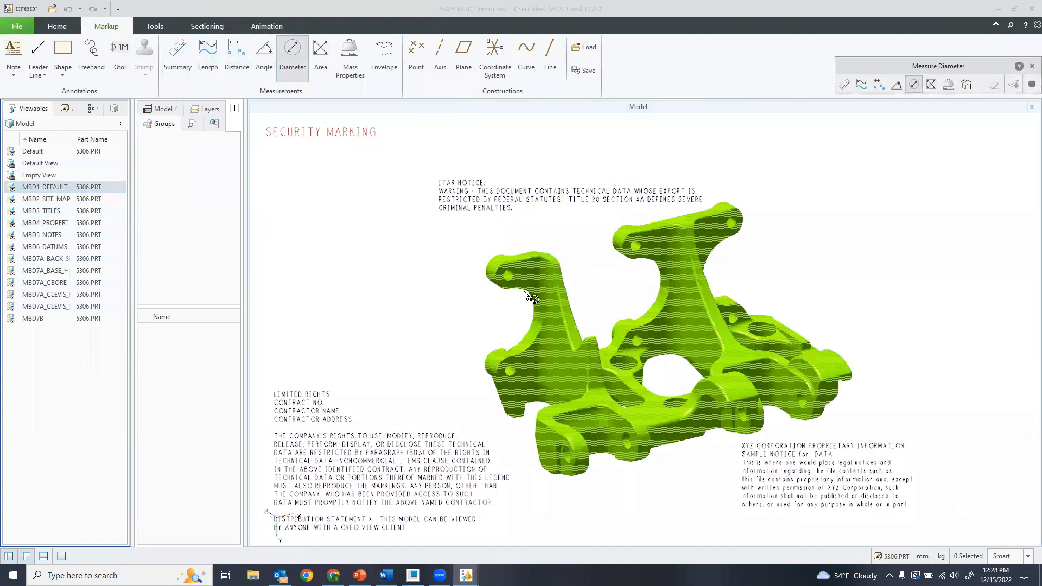
pyautogui.scroll(5, 510, 276)
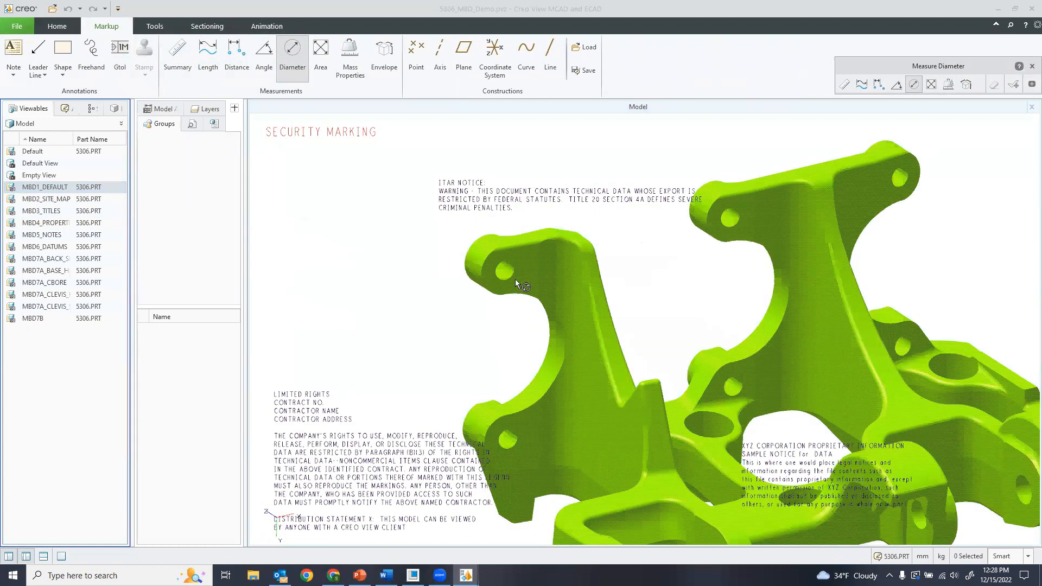
pyautogui.click(509, 262)
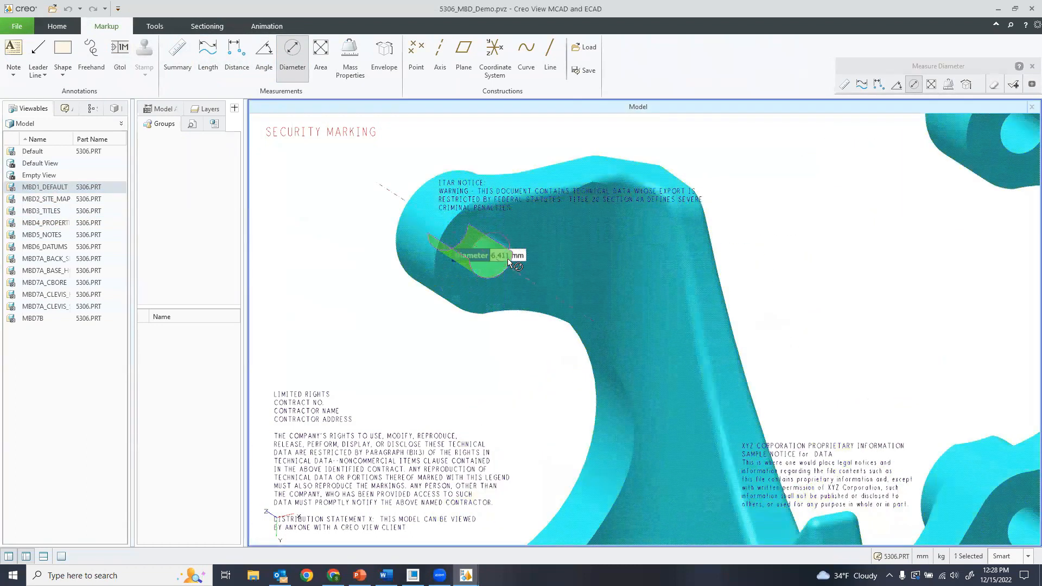
pyautogui.scroll(-3, 508, 258)
pyautogui.scroll(-5, 502, 260)
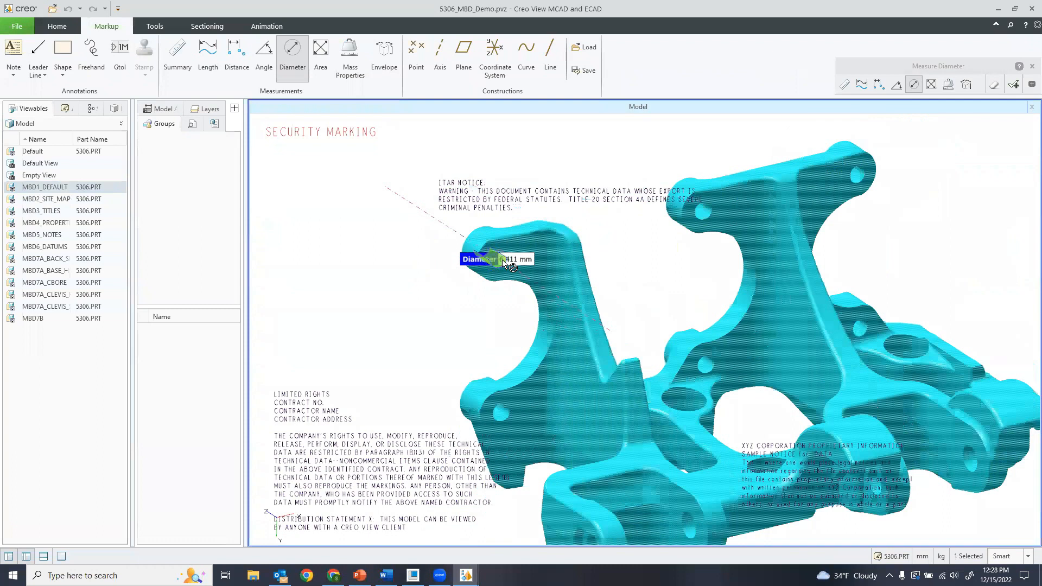
# Step: Measure the mass properties of part 5306.PRT and discard the previewed measurements
pyautogui.click(351, 52)
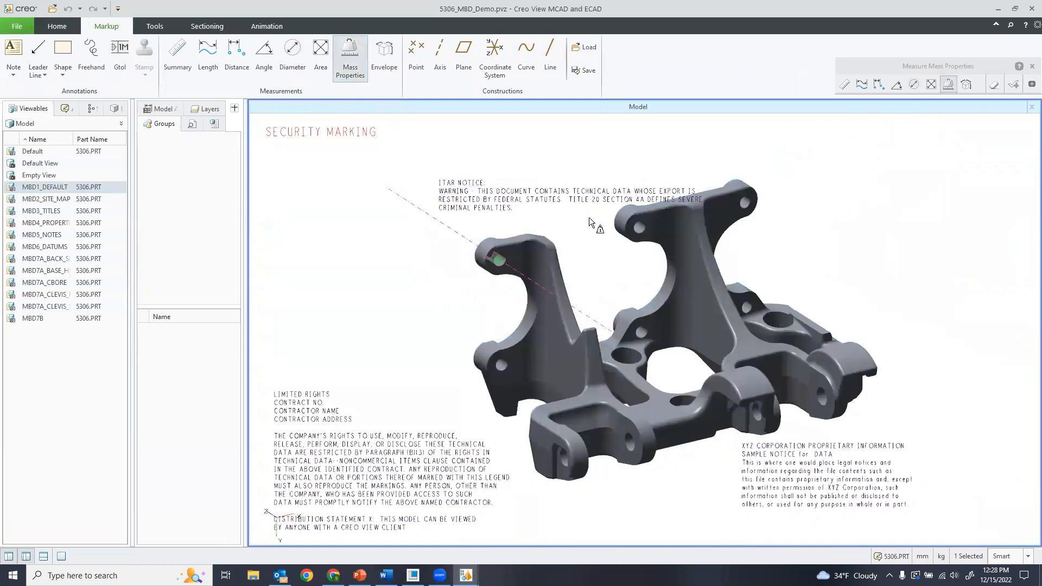
pyautogui.click(565, 313)
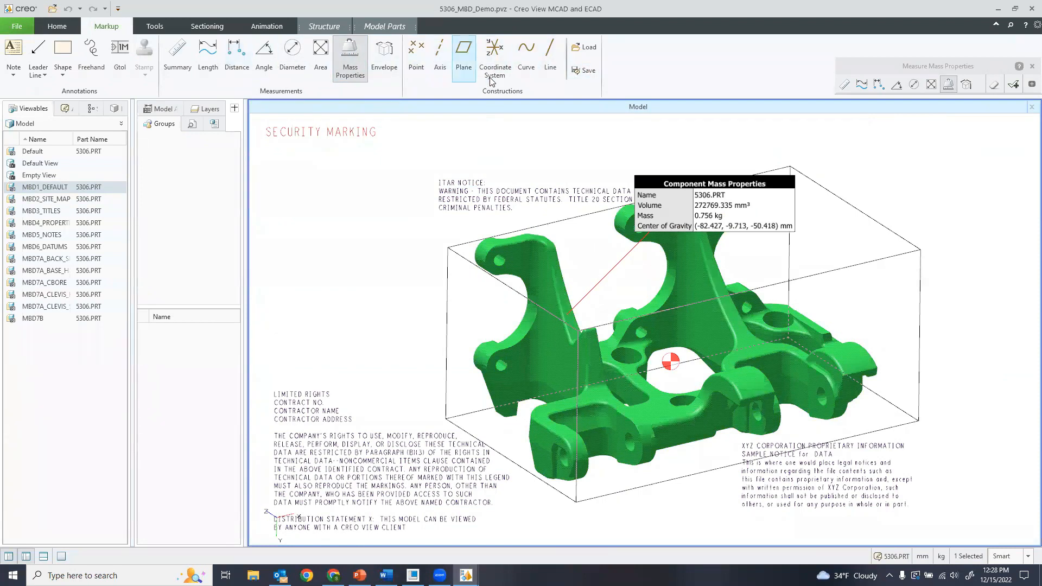
pyautogui.click(934, 172)
pyautogui.click(1032, 66)
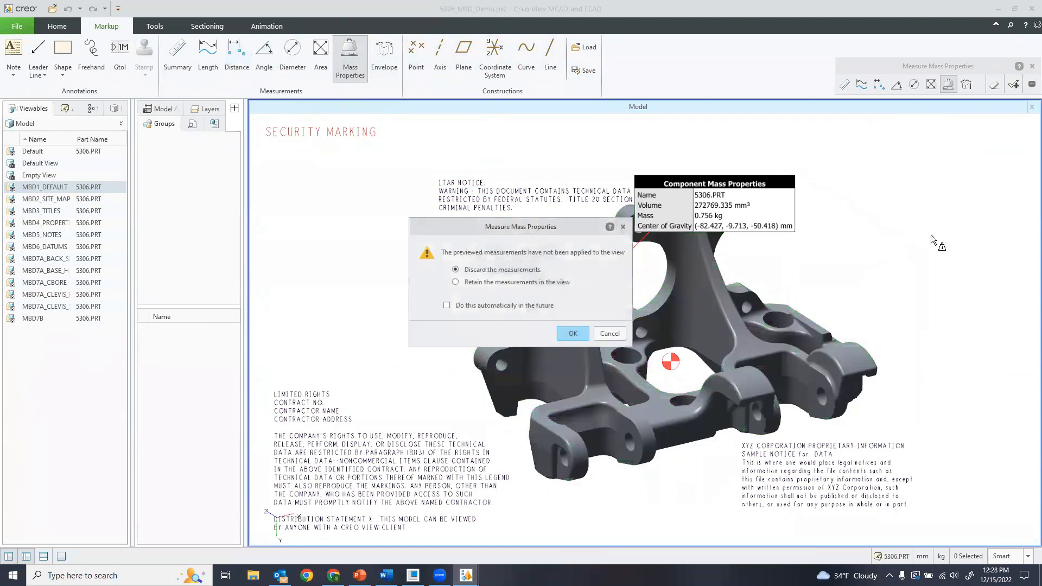
pyautogui.click(573, 334)
pyautogui.scroll(2, 760, 239)
pyautogui.keyDown('shift'); pyautogui.moveTo(761, 222); pyautogui.dragTo(696, 244, button='middle'); pyautogui.keyUp('shift')
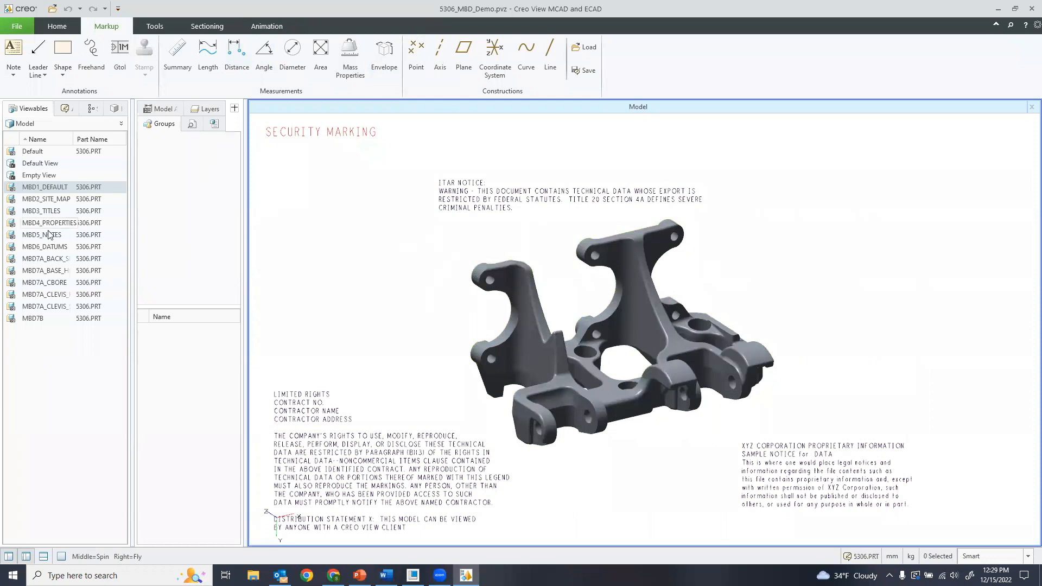
# Step: Display the back side holes viewable and mark the datum C symbol with a filled rectangle
pyautogui.click(59, 258)
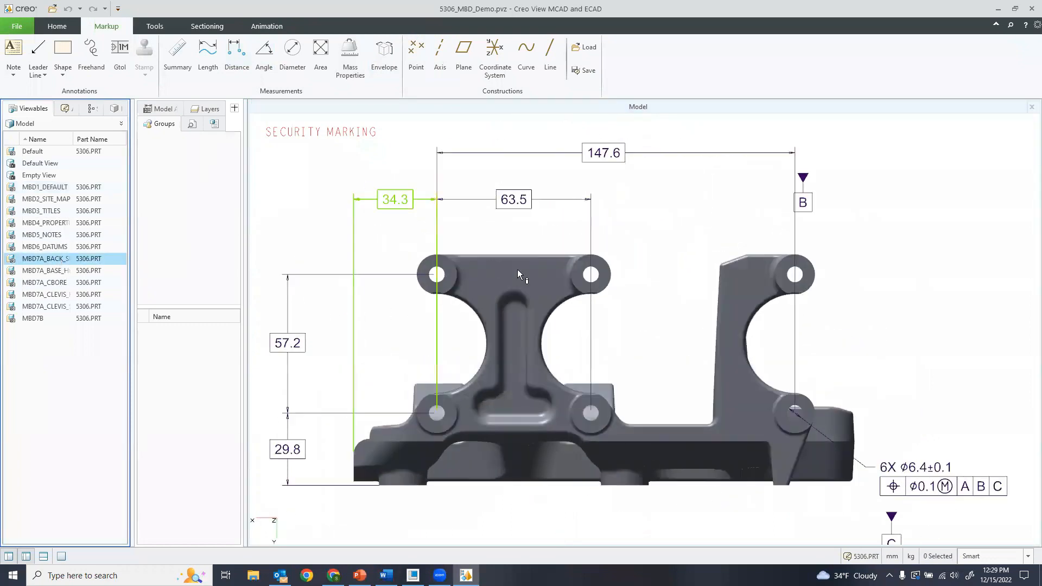
pyautogui.scroll(1, 870, 373)
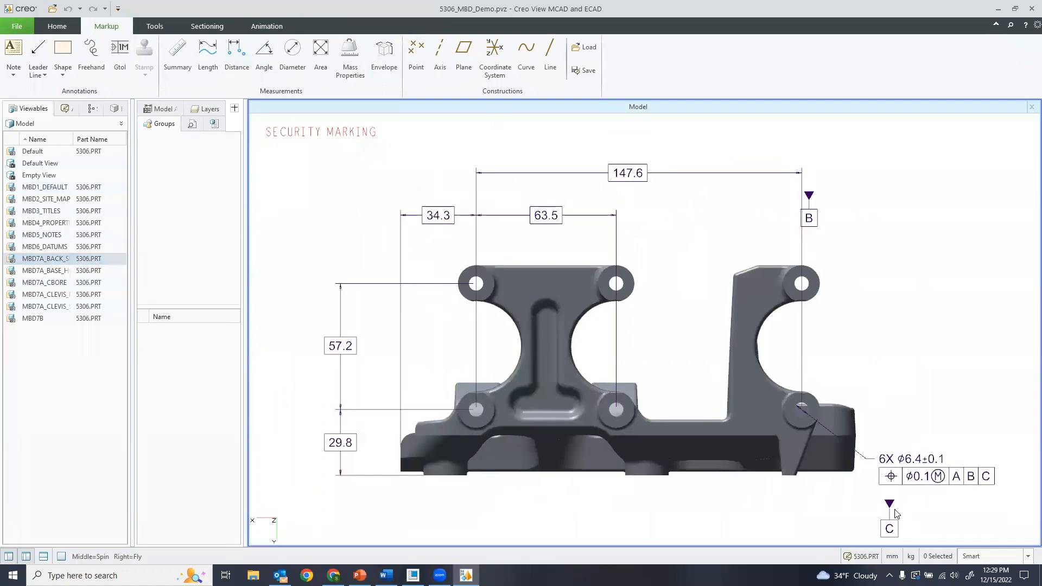
pyautogui.scroll(1, 896, 513)
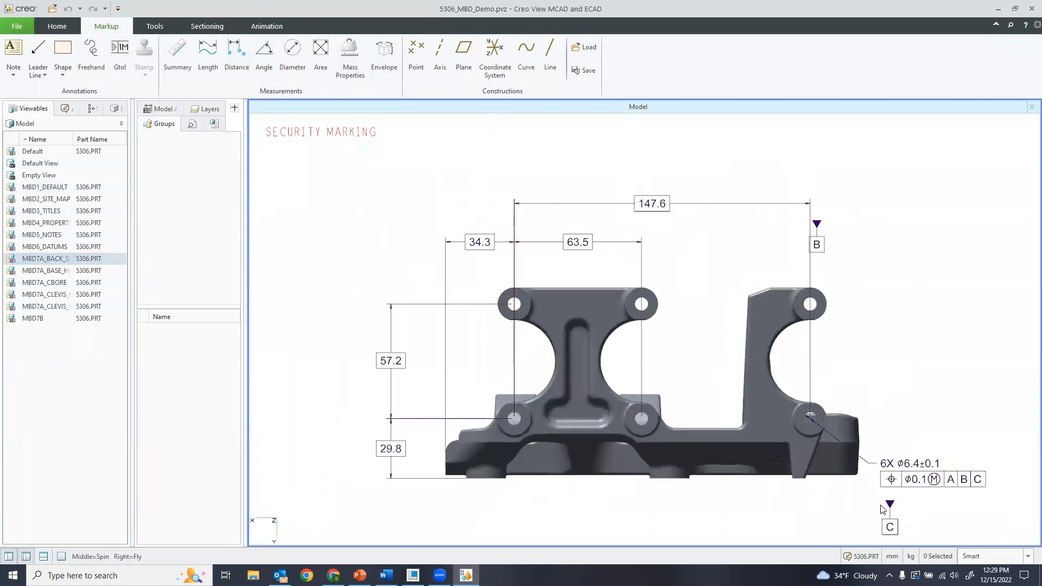
pyautogui.click(63, 50)
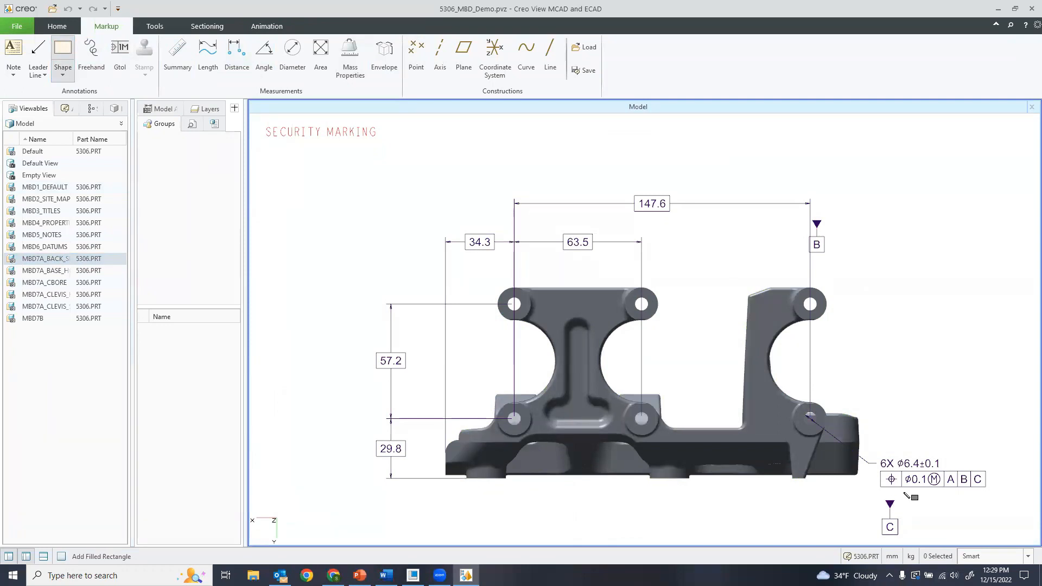
pyautogui.moveTo(909, 494); pyautogui.dragTo(869, 540)
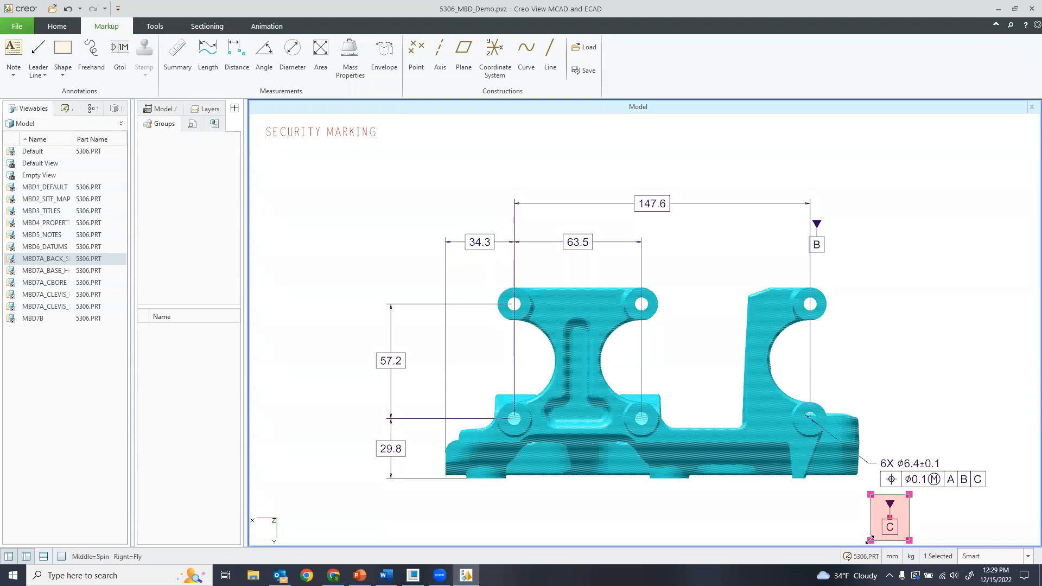
pyautogui.click(842, 518)
pyautogui.click(16, 26)
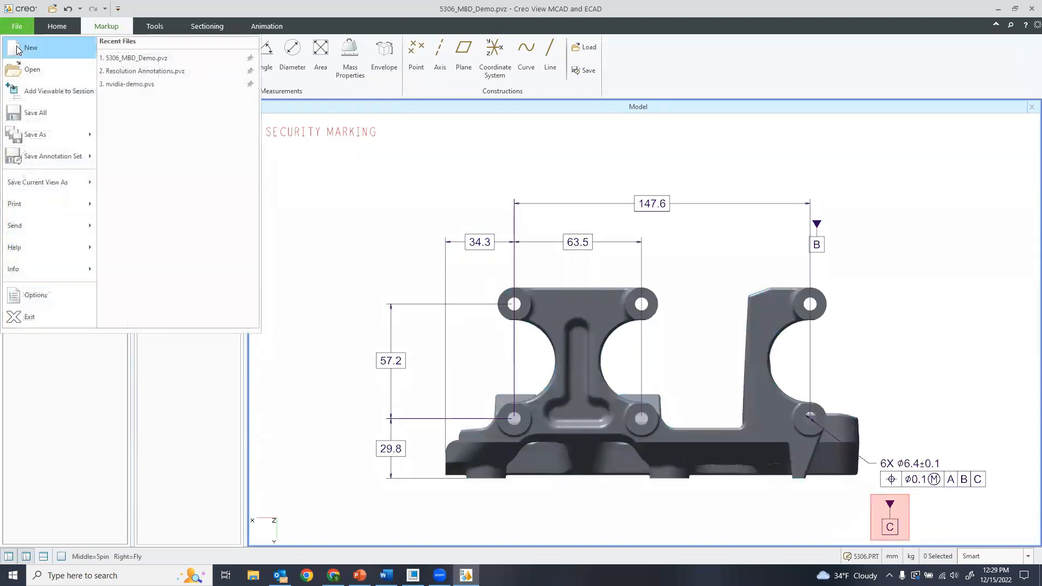
pyautogui.click(347, 179)
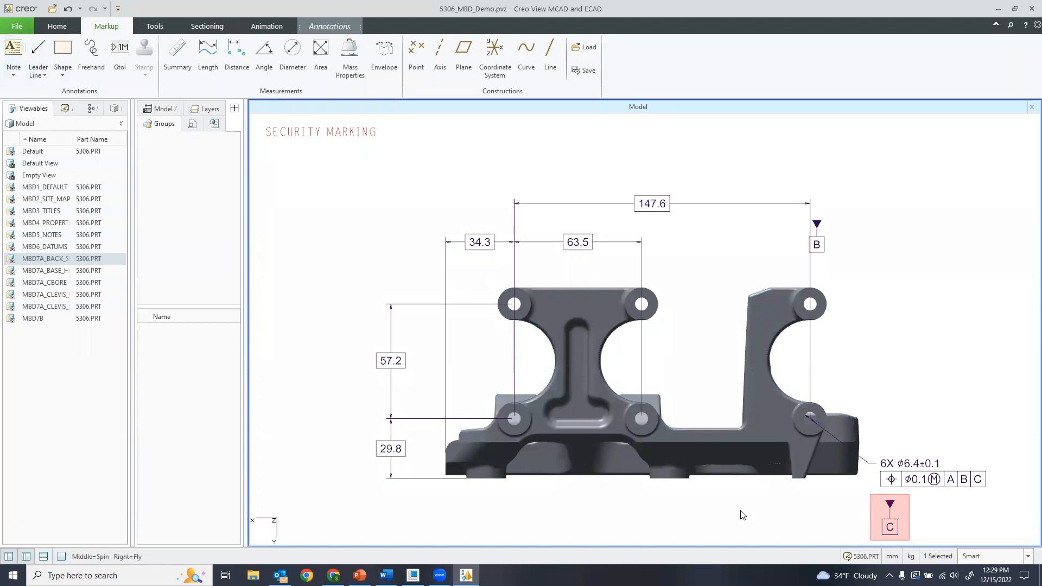
# Step: Add the note "Remove datum from combination state" beside the marked datum C and connect it to the symbol with a leader line
pyautogui.click(13, 51)
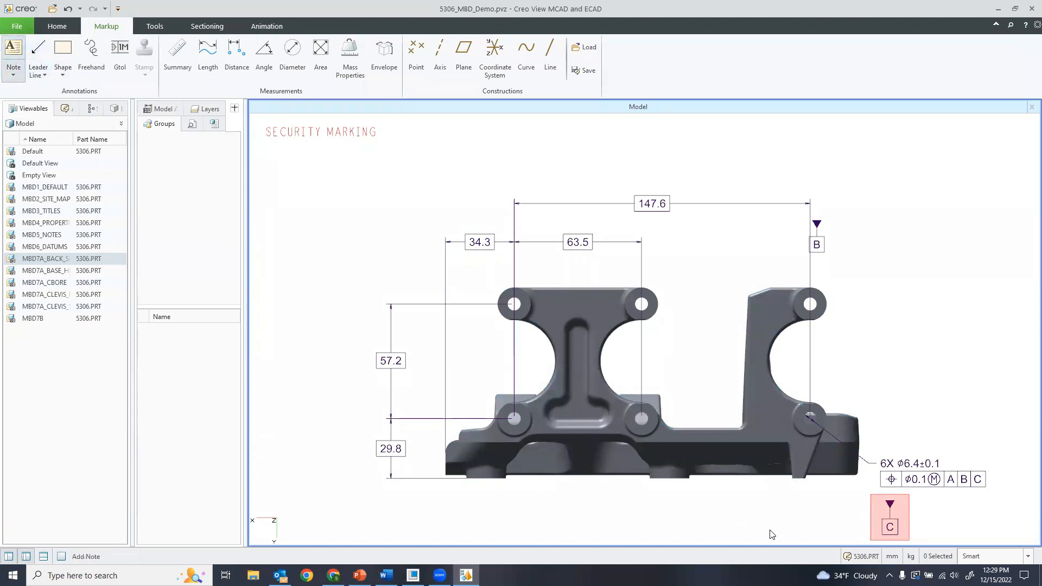
pyautogui.click(794, 515)
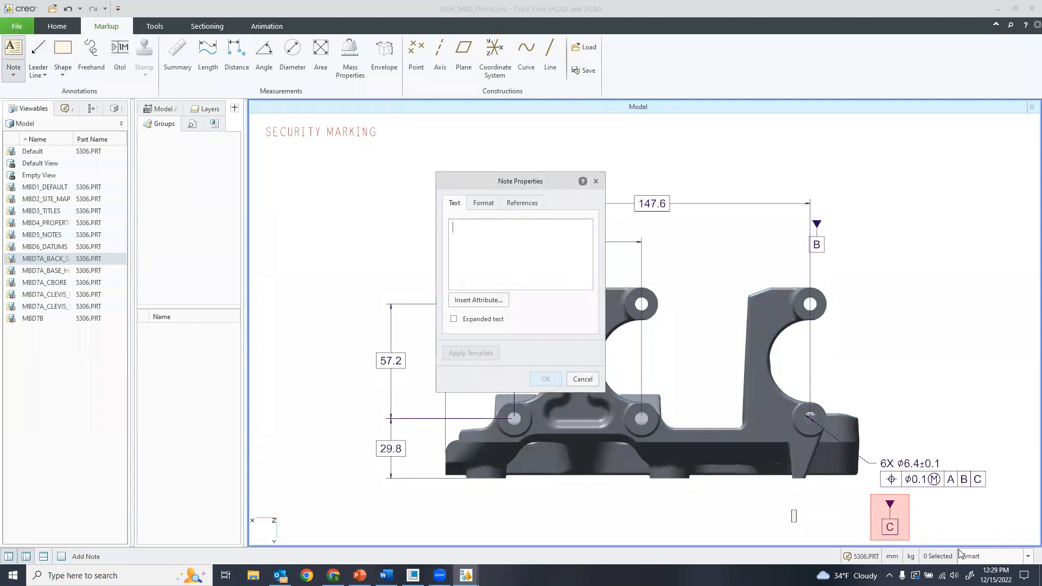
pyautogui.write('Remove d')
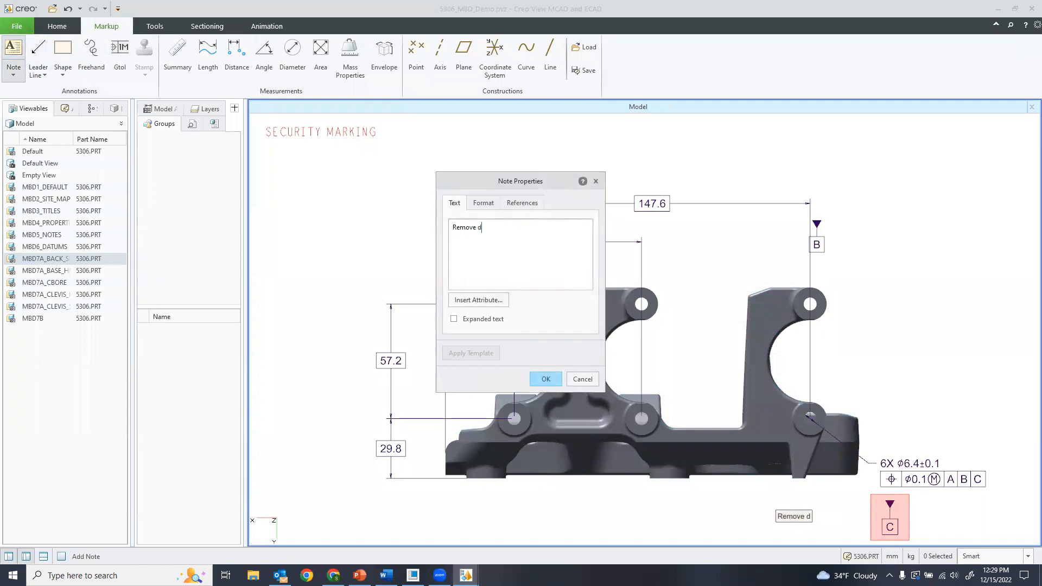
pyautogui.write('atum from com')
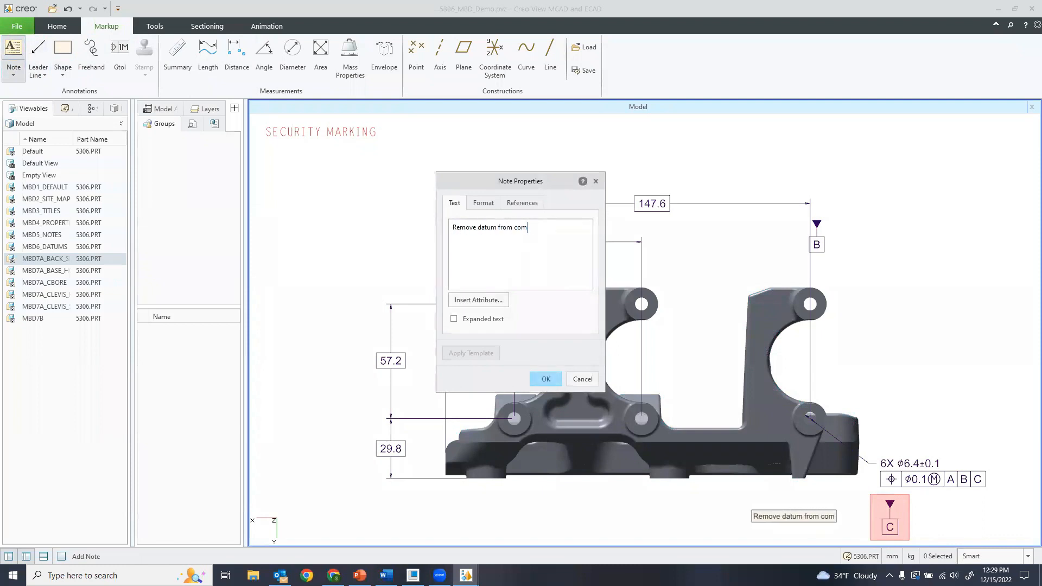
pyautogui.write('bination state')
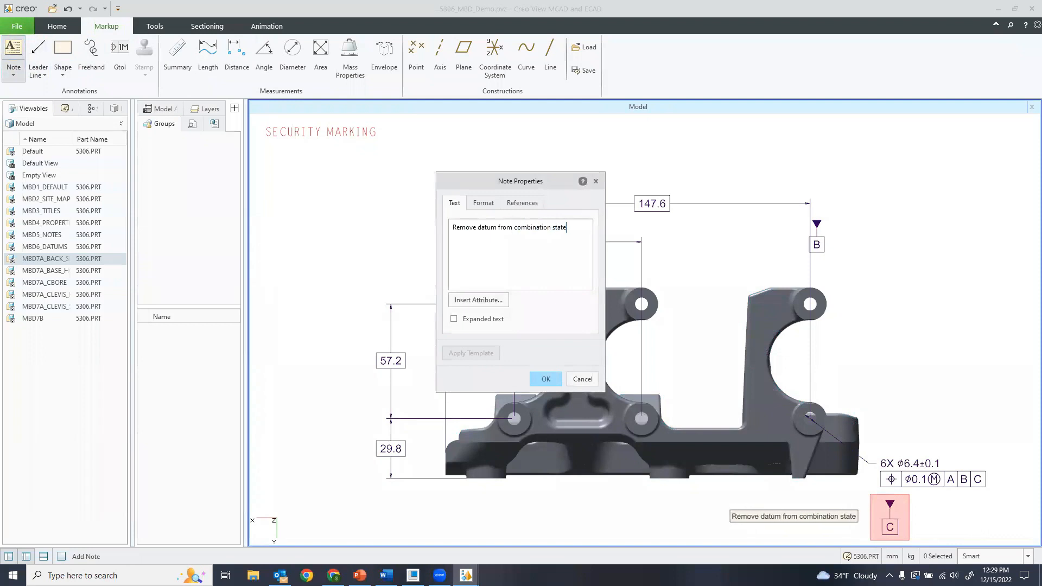
pyautogui.click(545, 379)
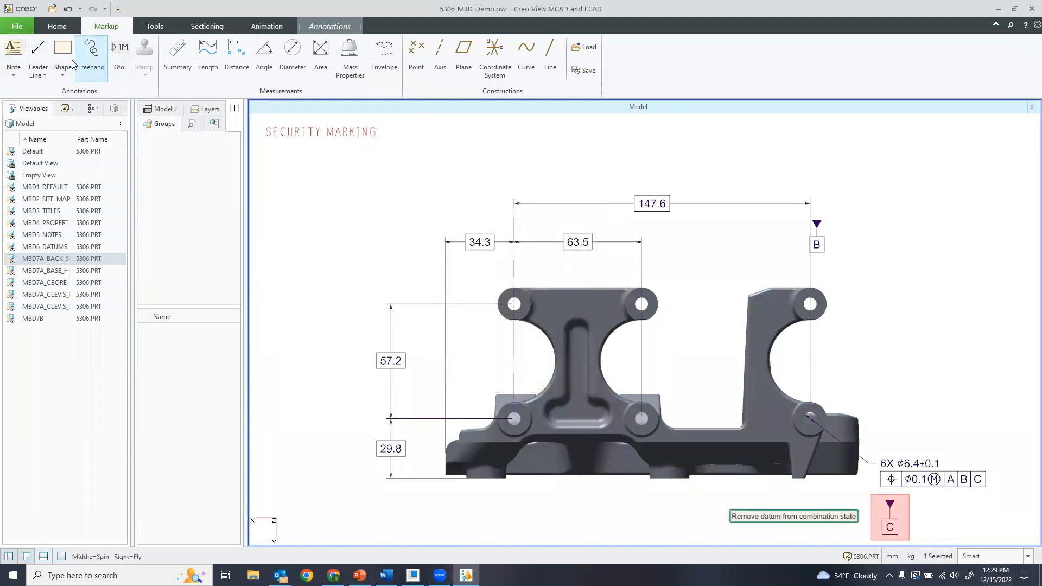
pyautogui.click(883, 522)
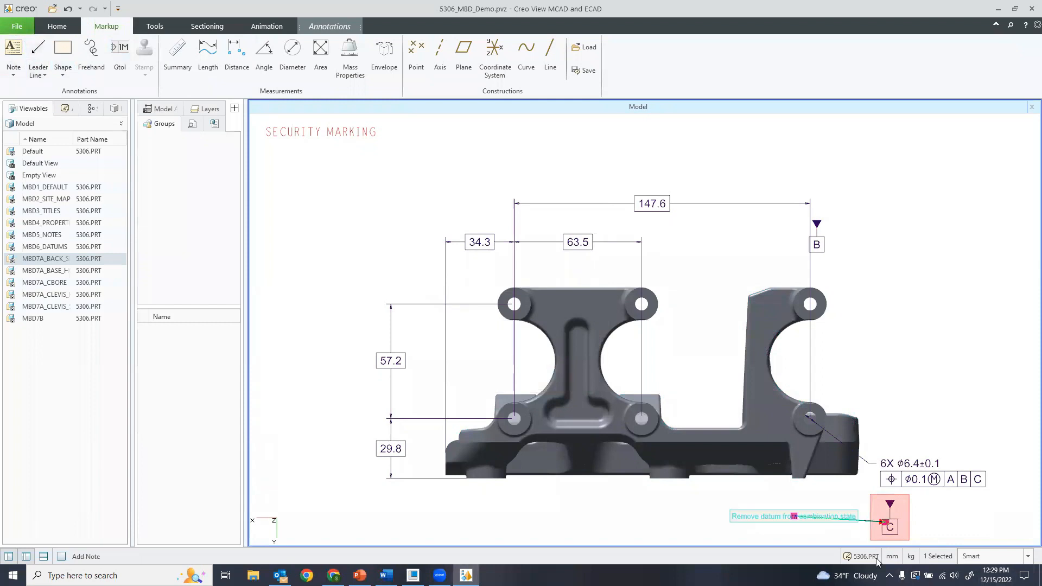
pyautogui.click(963, 509)
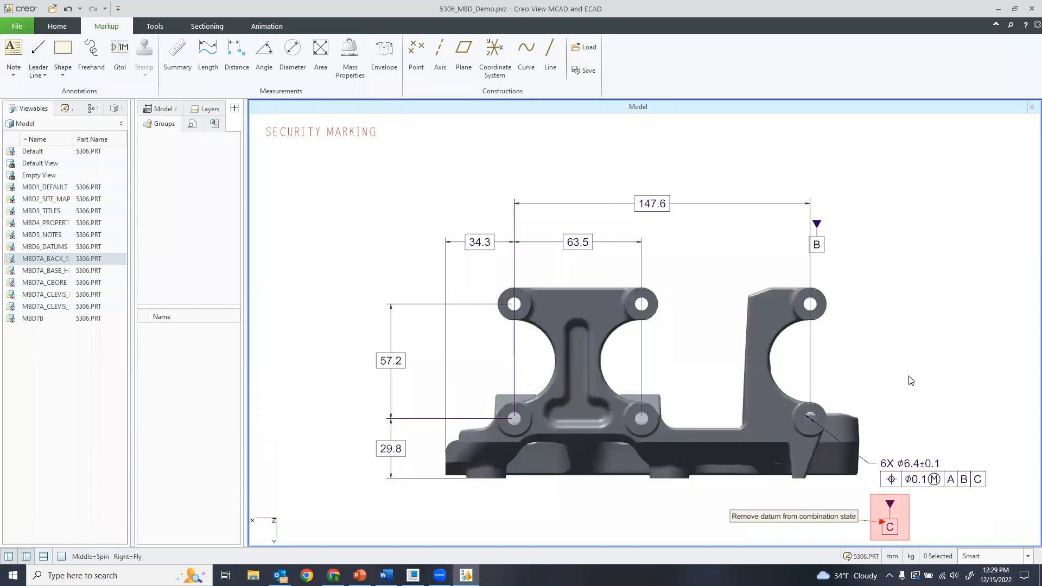
# Step: Add the note "Double check this tolerance" and position it above the 6X hole diameter callout, clear of the part
pyautogui.click(13, 54)
pyautogui.click(900, 421)
pyautogui.write('Dou')
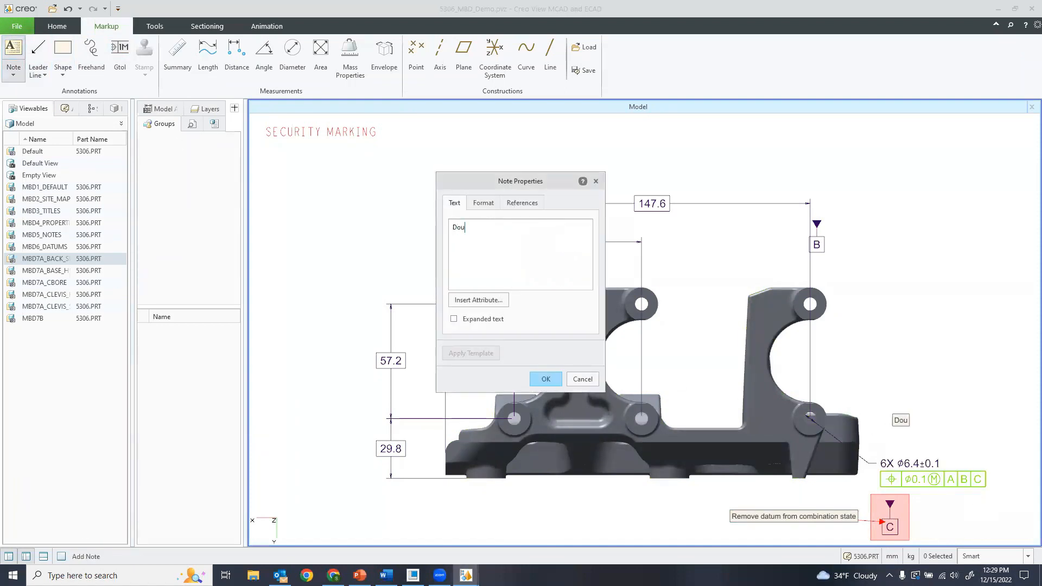
pyautogui.write('ble check this ')
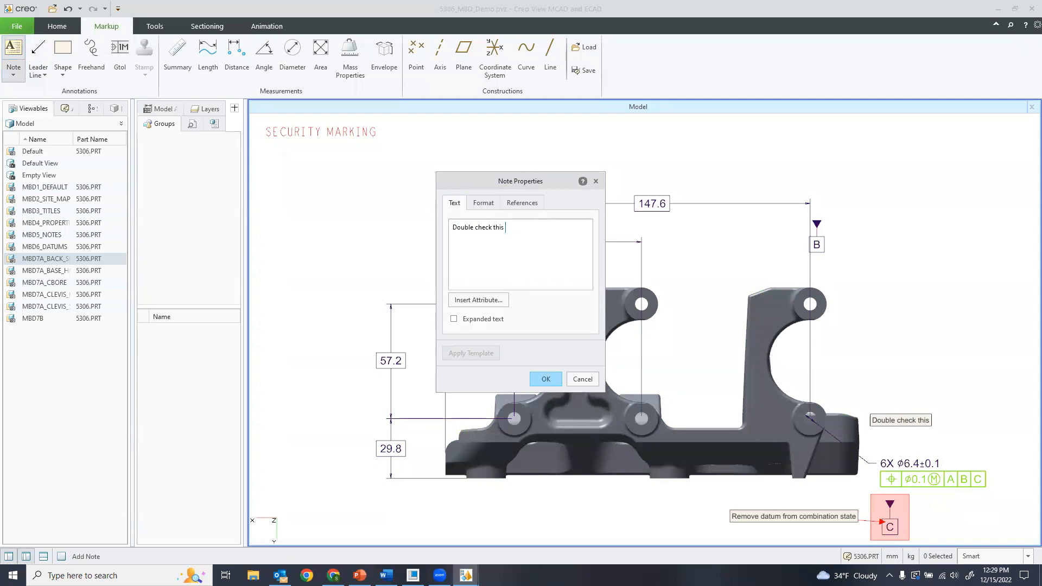
pyautogui.write('tolerance')
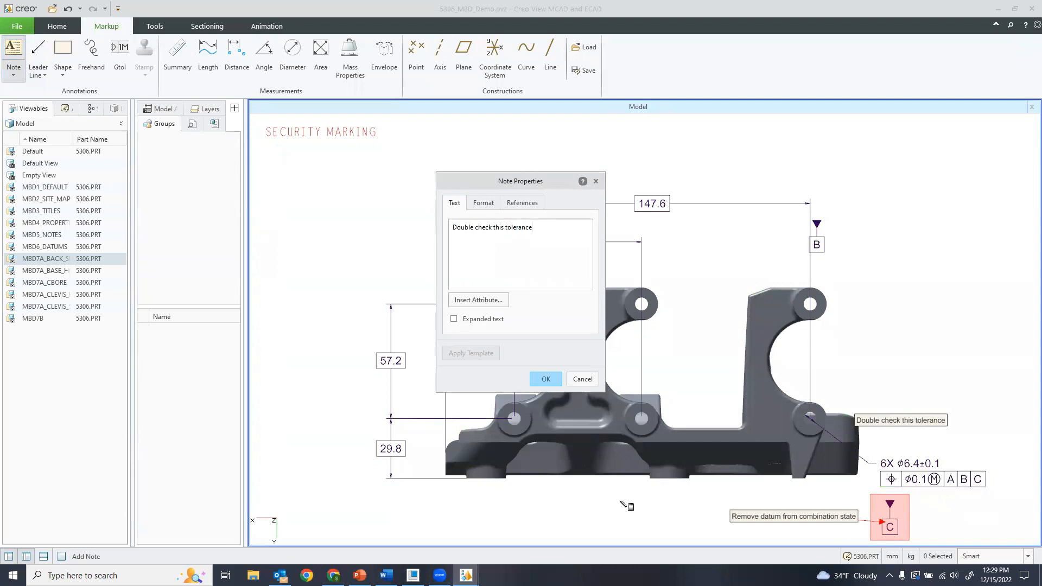
pyautogui.click(545, 378)
pyautogui.moveTo(918, 416); pyautogui.dragTo(973, 411)
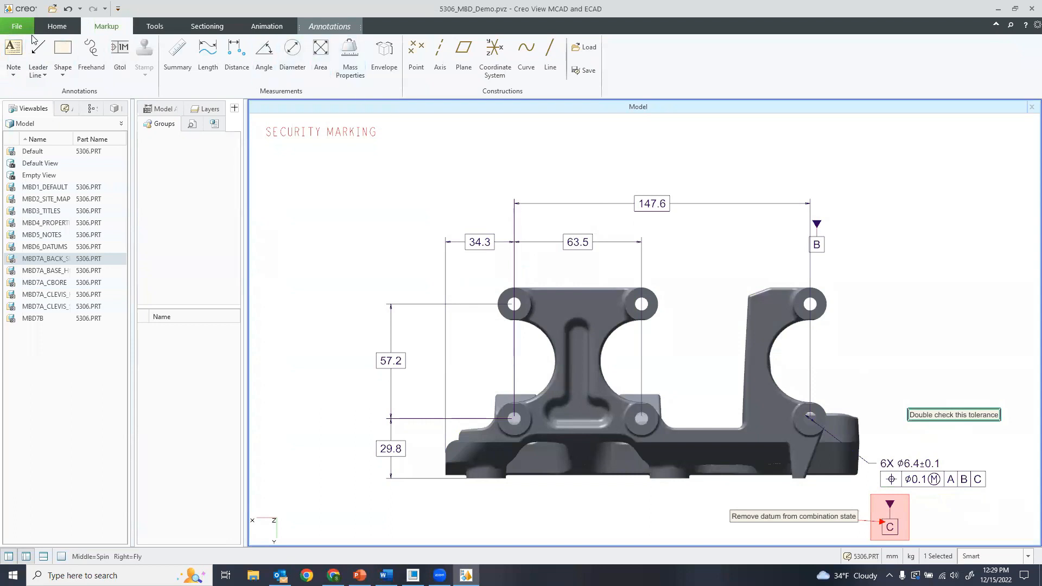
# Step: Connect the tolerance note to the ±0.1 value of the 6X hole callout with a leader line
pyautogui.click(47, 58)
pyautogui.click(929, 461)
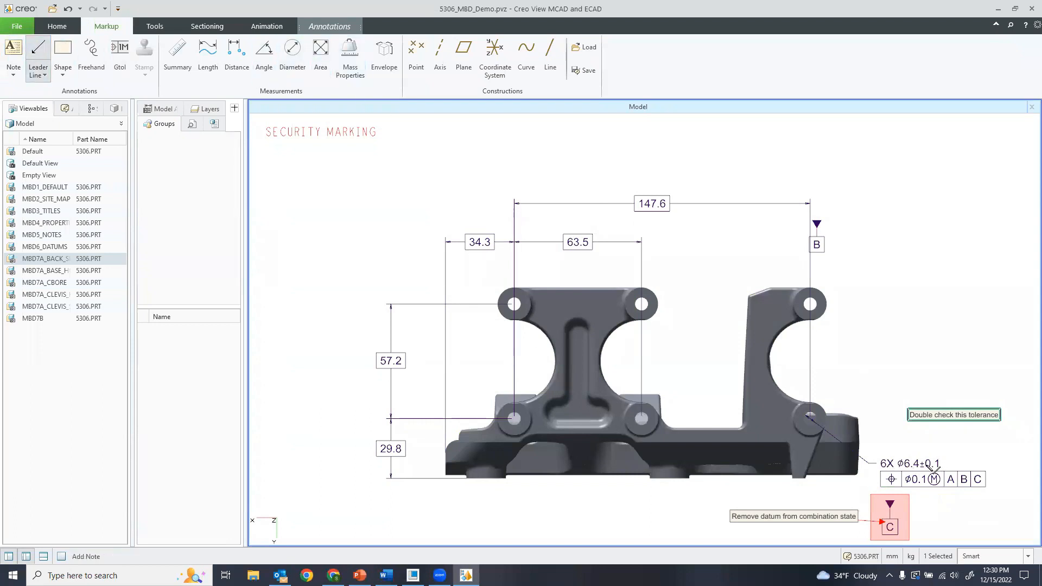
pyautogui.click(946, 417)
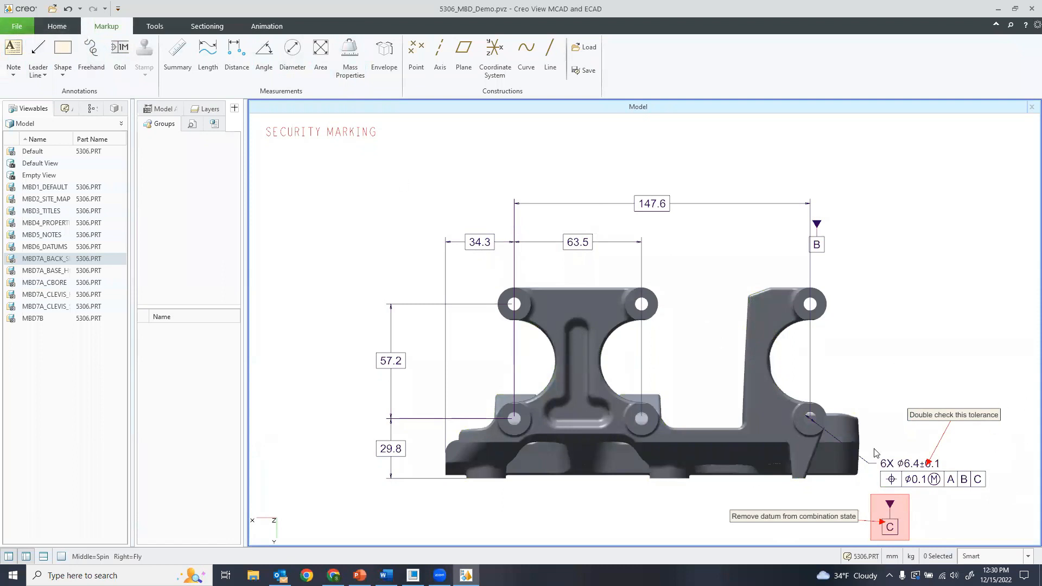
# Step: Save the markups as a new annotation set named "markupp"
pyautogui.click(16, 31)
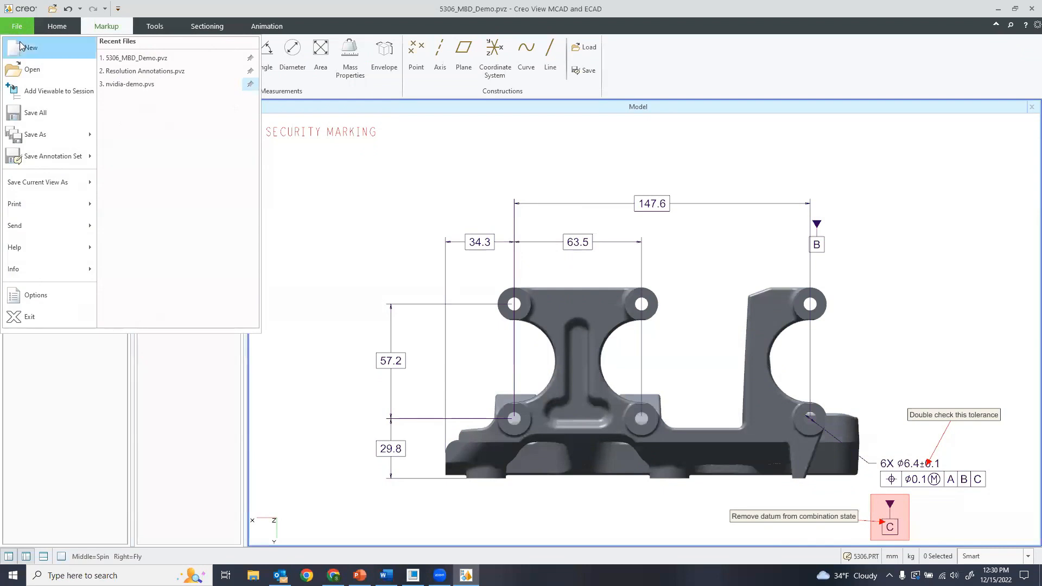
pyautogui.click(36, 155)
pyautogui.click(551, 201)
pyautogui.write('markupp')
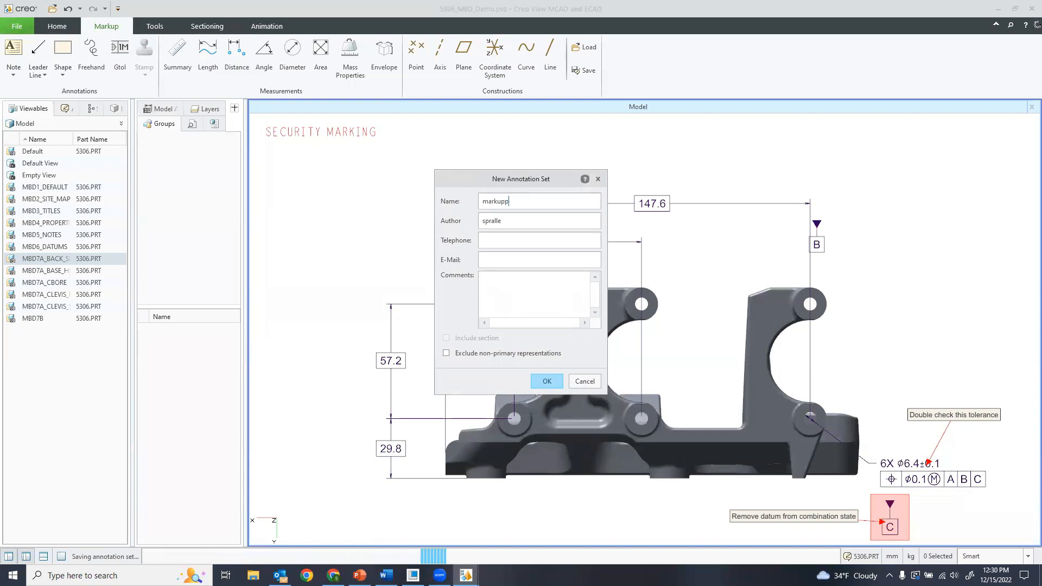
pyautogui.click(555, 382)
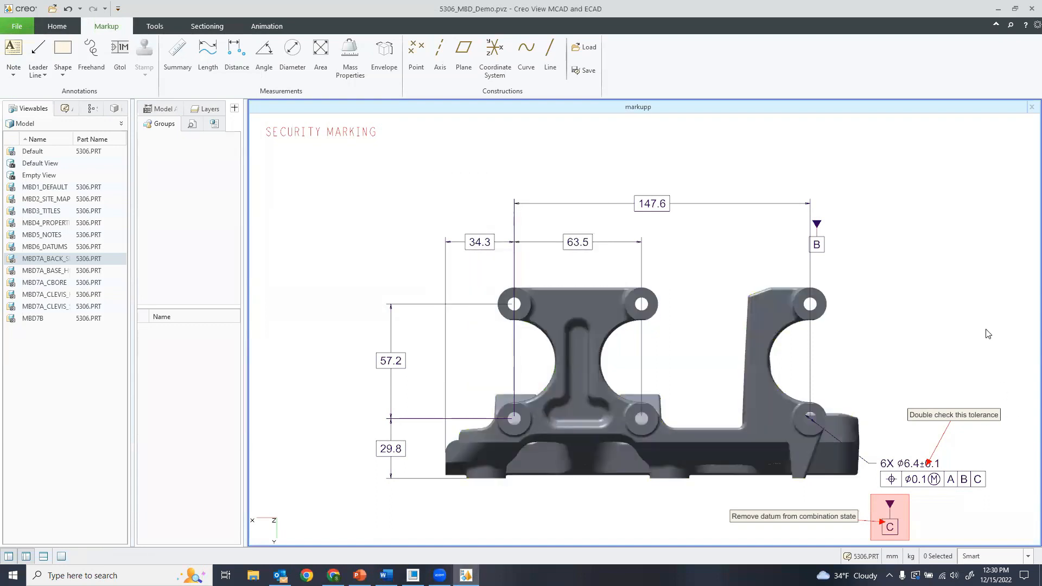
# Step: Display the model's saved annotation sets and widen their list beside the marked-up view
pyautogui.click(65, 110)
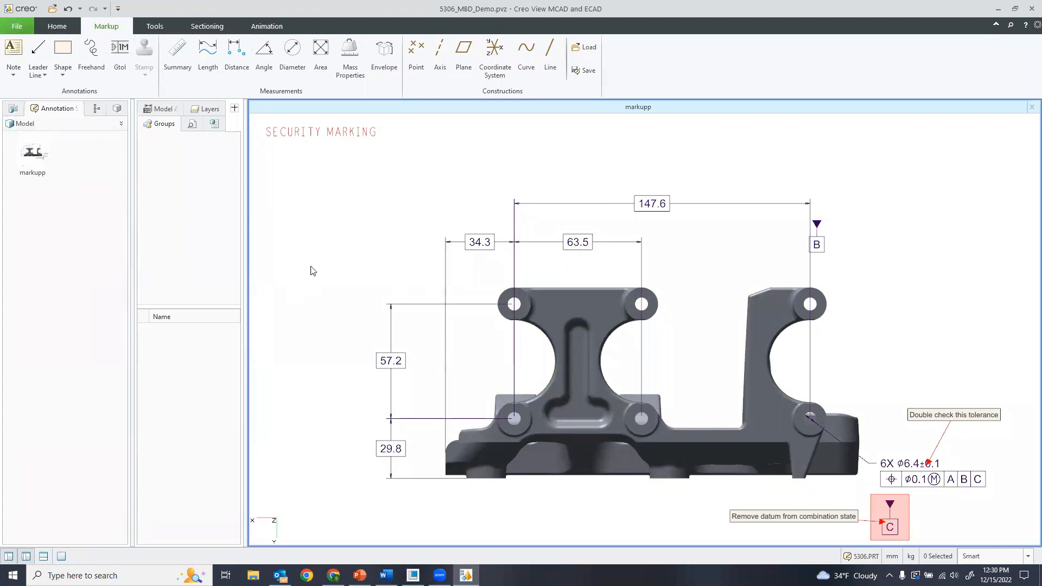
pyautogui.moveTo(132, 204); pyautogui.dragTo(178, 203)
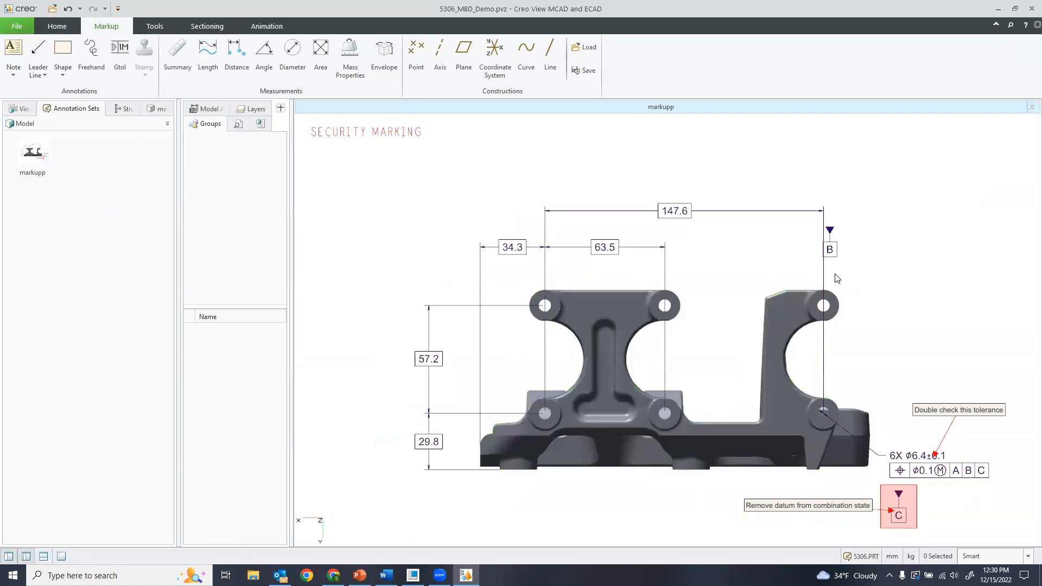
pyautogui.keyDown('shift'); pyautogui.moveTo(782, 304); pyautogui.dragTo(761, 284, button='middle'); pyautogui.keyUp('shift')
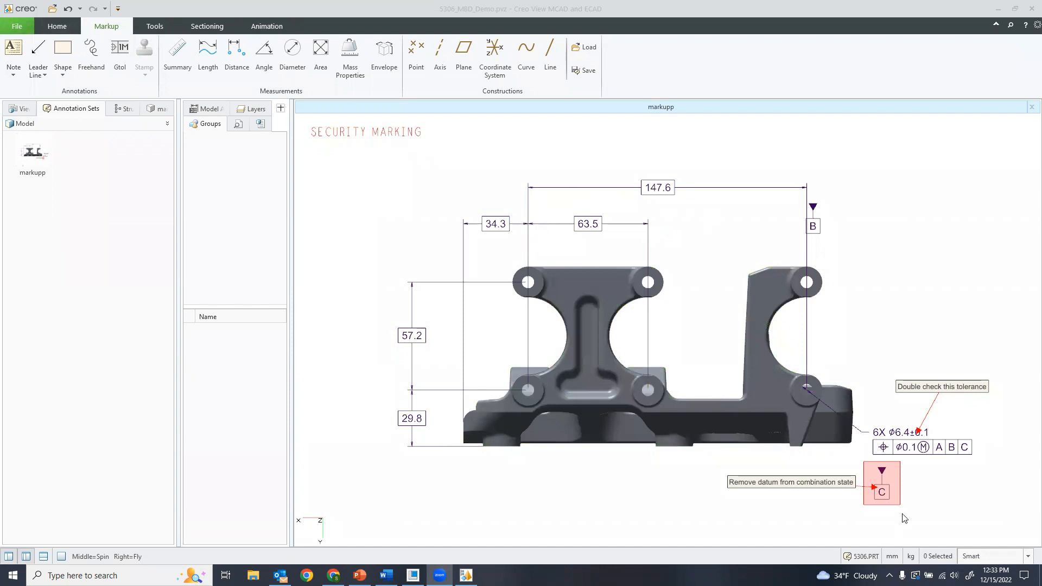
pyautogui.moveTo(730, 329)
pyautogui.mouseDown(button='middle')
pyautogui.moveTo(720, 313)
pyautogui.moveTo(700, 325)
pyautogui.moveTo(716, 293)
pyautogui.moveTo(724, 307)
pyautogui.moveTo(734, 302)
pyautogui.mouseUp(button='middle')
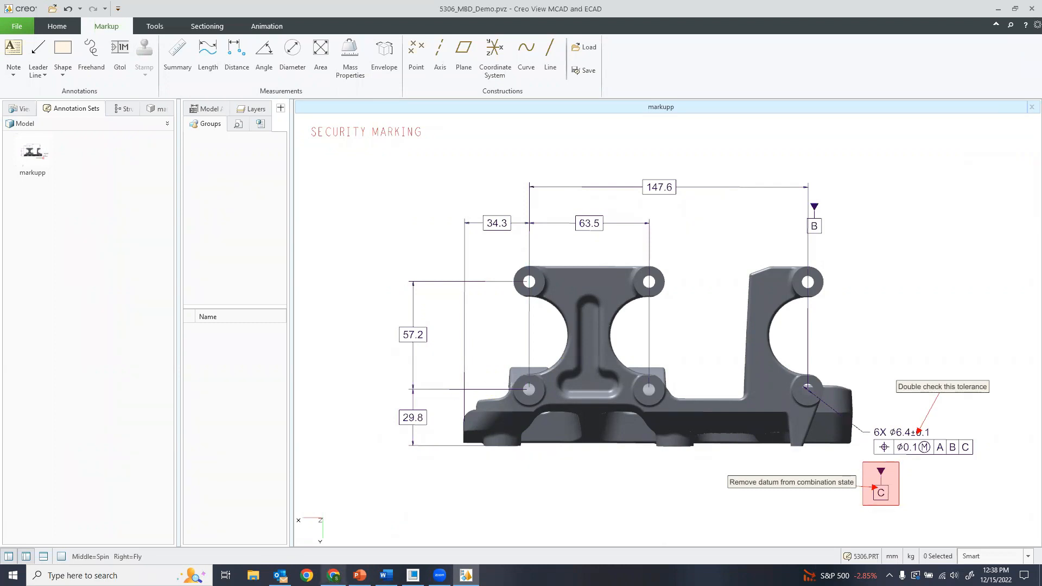
# Step: Switch to the EAC MBD Webinar presentation in PowerPoint, start the slide show from the Demonstration slide and advance to Maturity Matrix
pyautogui.click(359, 576)
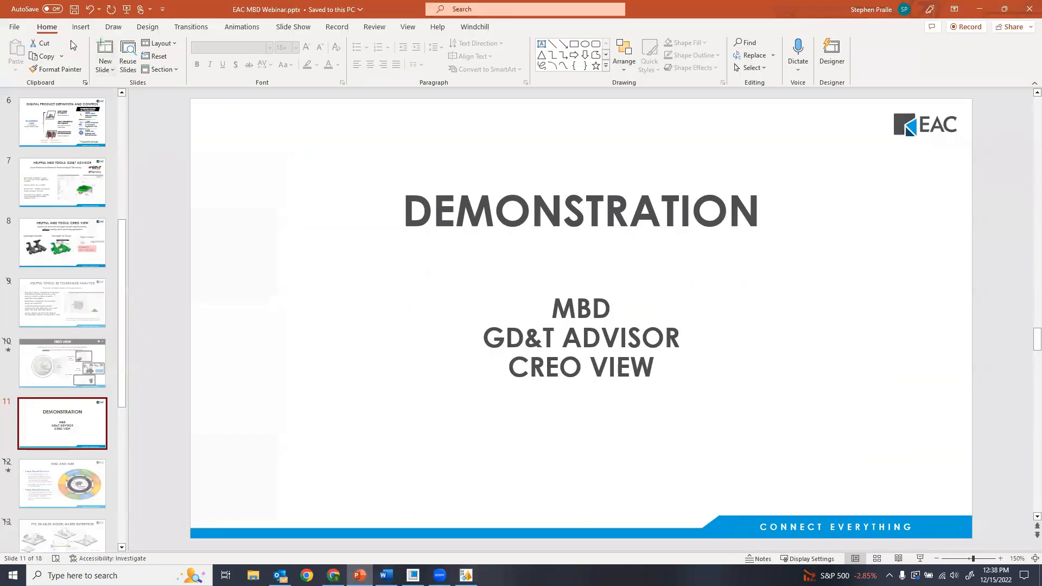
pyautogui.click(293, 27)
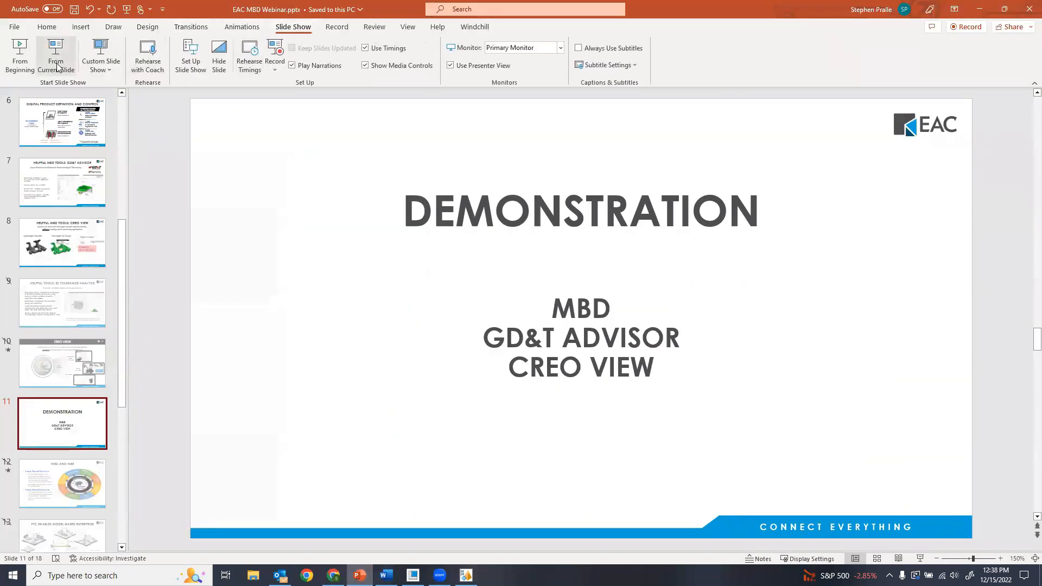
pyautogui.click(57, 67)
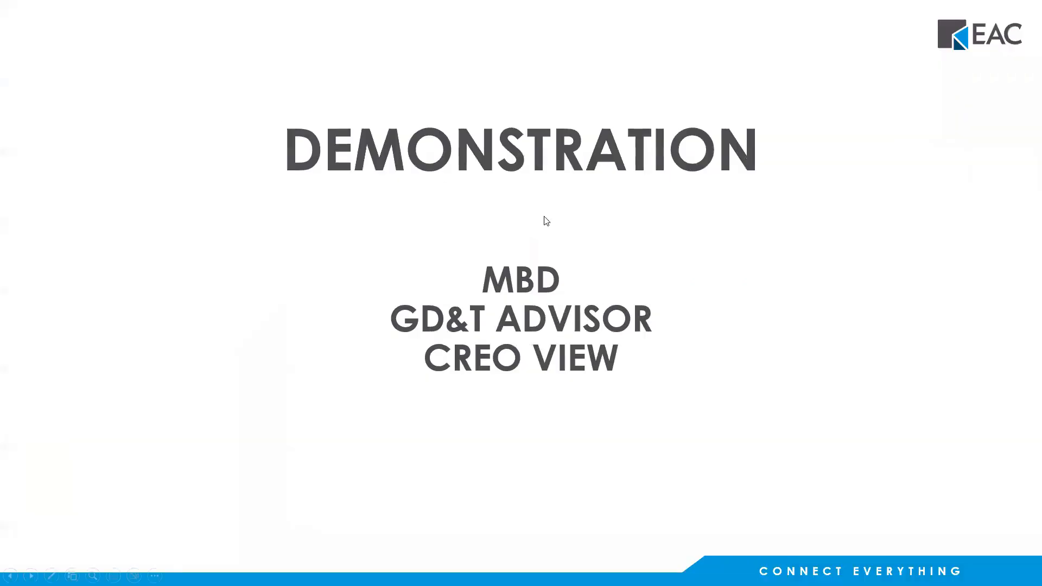
pyautogui.click(580, 235)
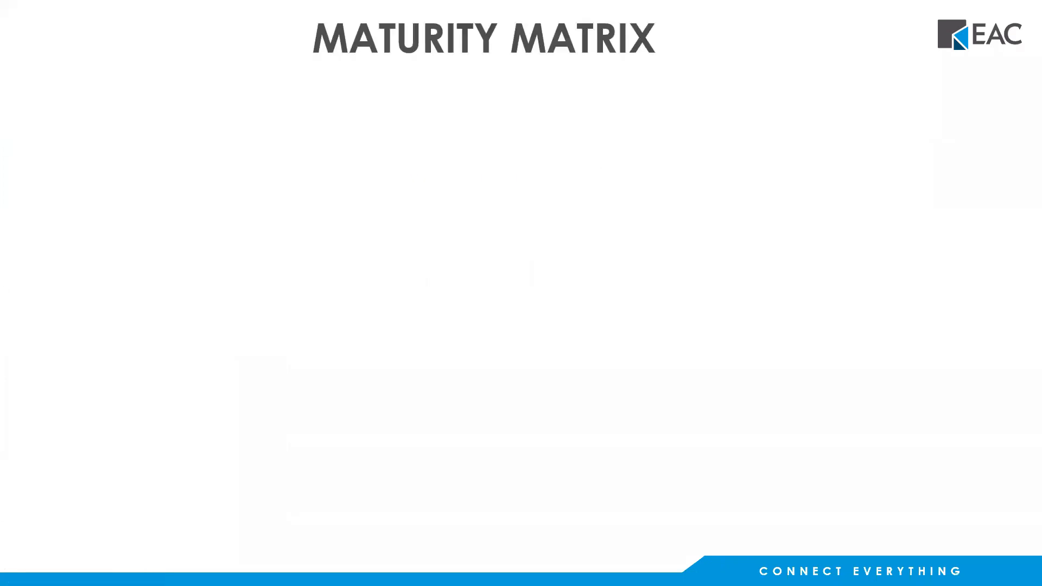